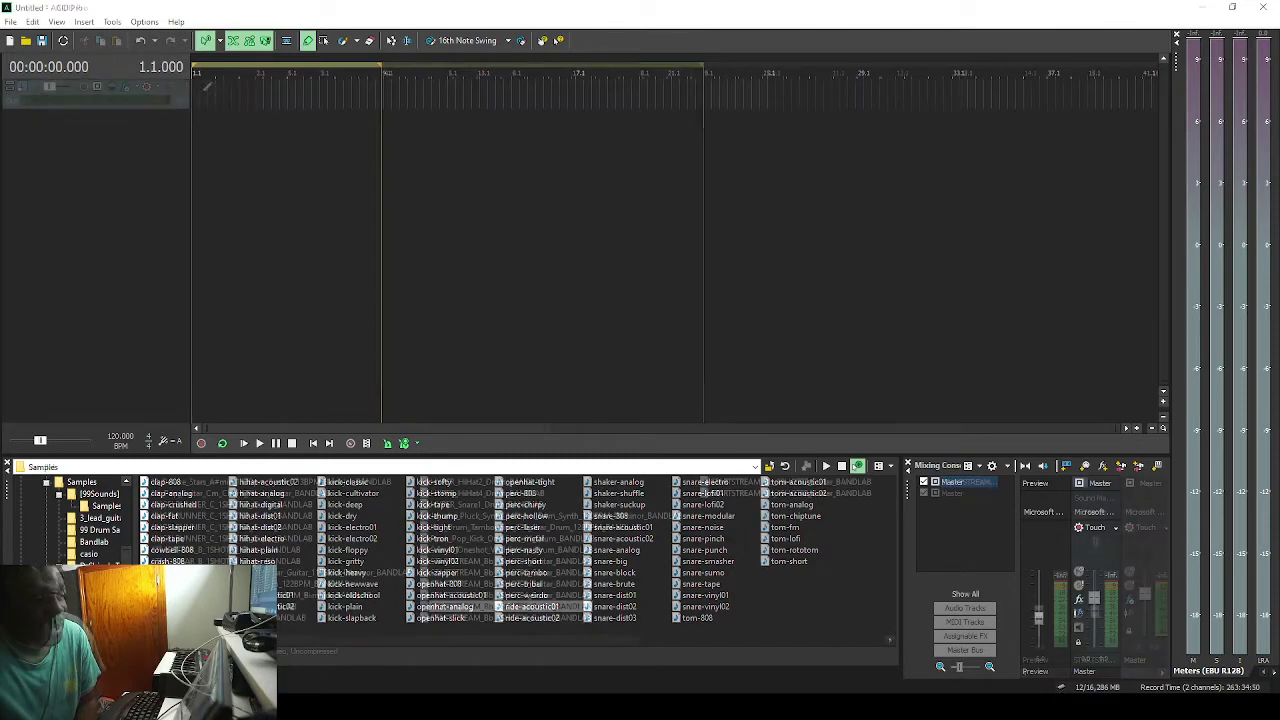
Shorten the STARTSTREAM_Bb_1SHOT05 guitar event at the start of the first track to about 1.5 beats and play it.
{"action": "scroll", "coordinate": [227, 101], "scroll_direction": "up", "scroll_amount": 3}
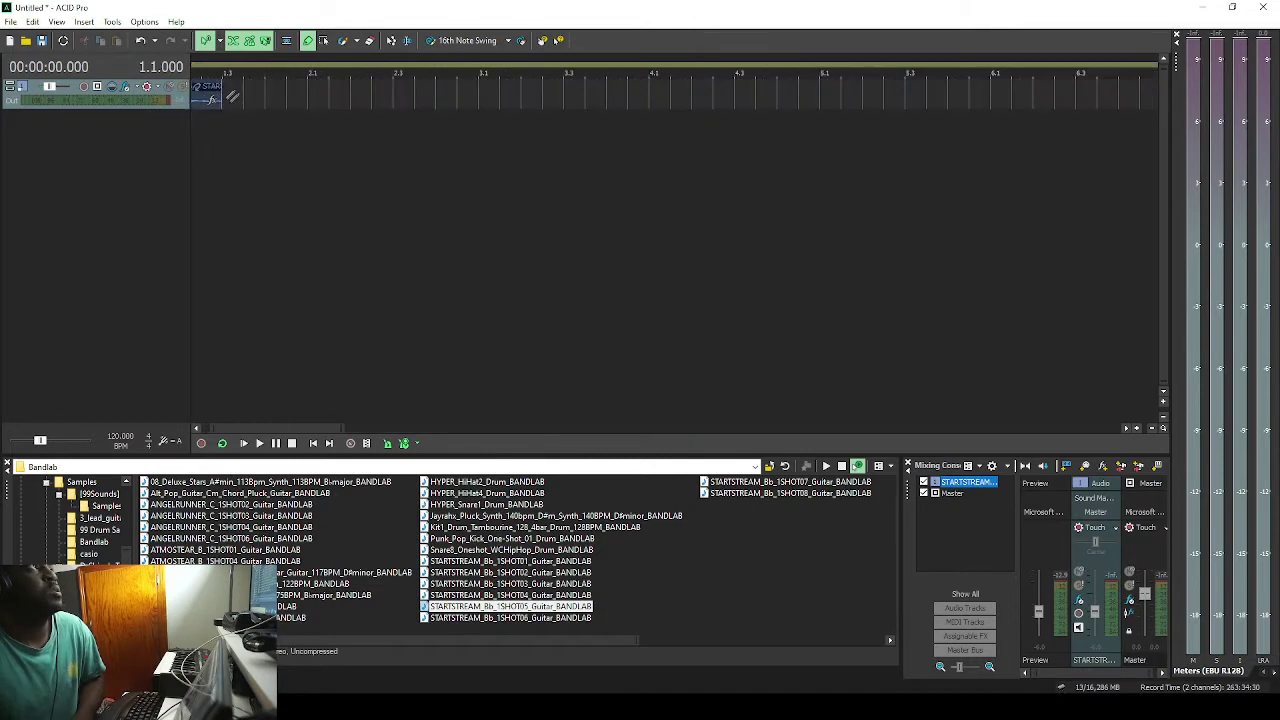
{"action": "left_click_drag", "start_coordinate": [314, 430], "coordinate": [240, 424]}
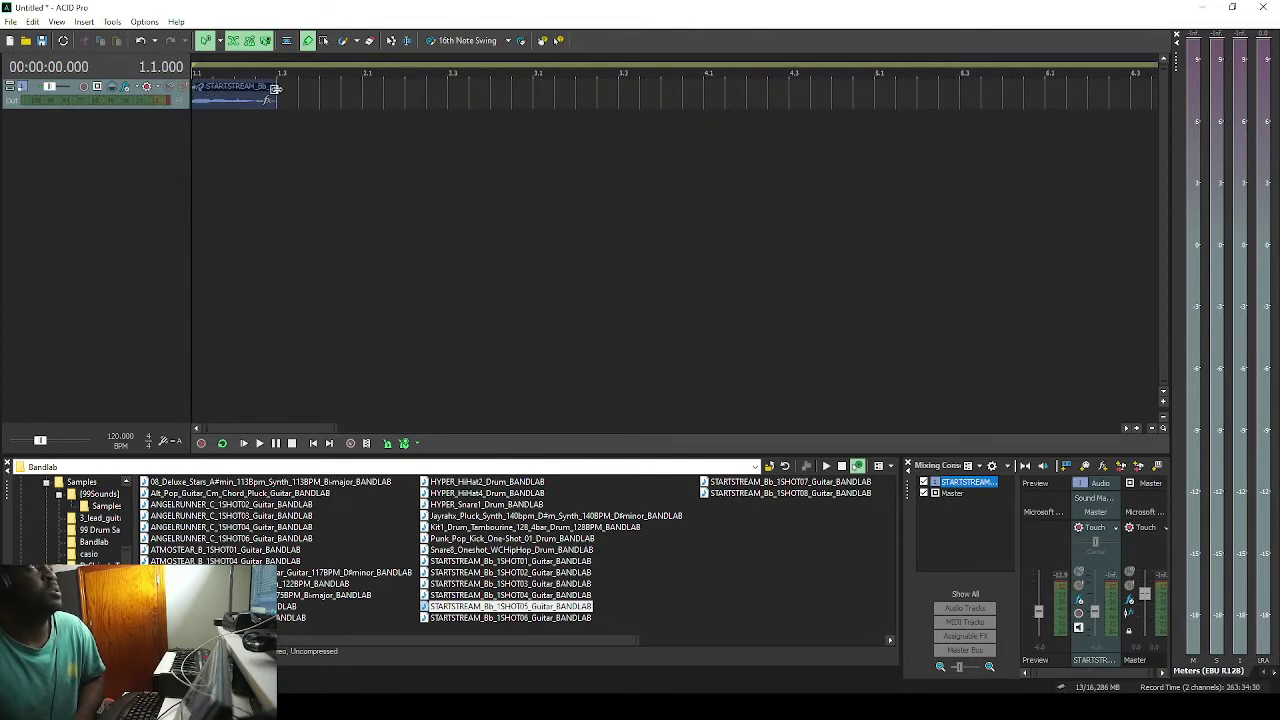
{"action": "left_click", "coordinate": [271, 89]}
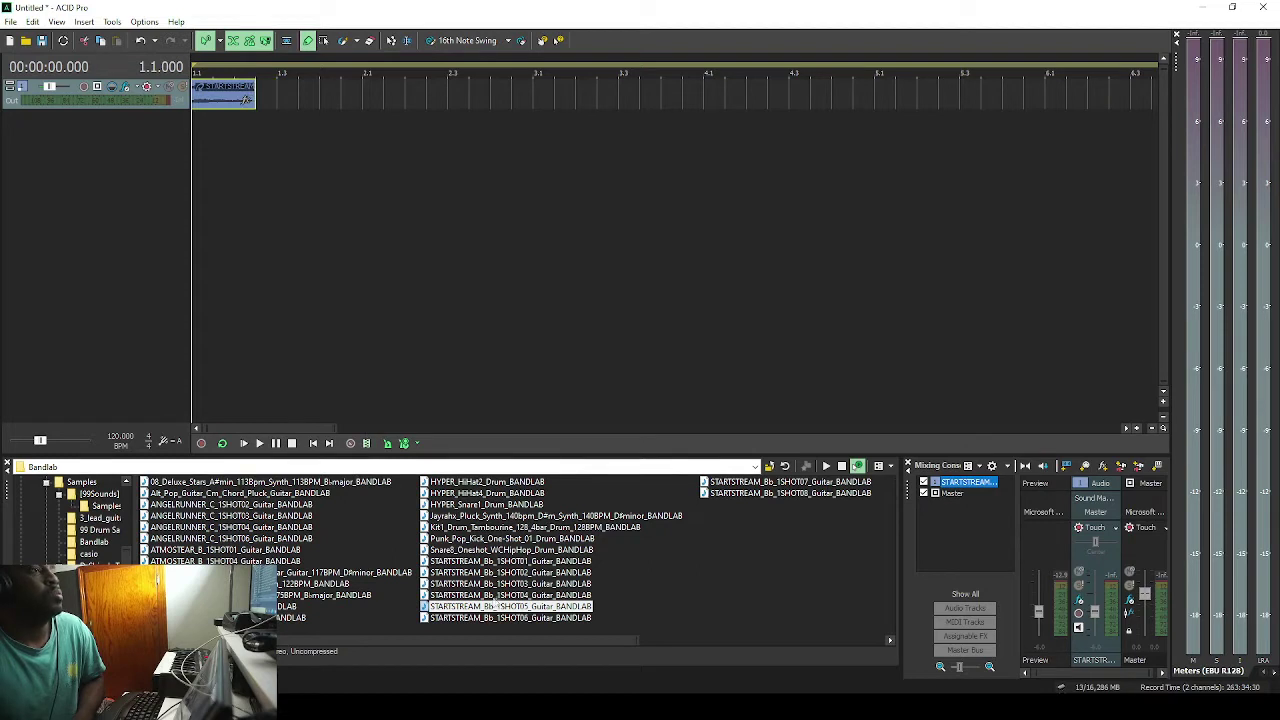
{"action": "left_click", "coordinate": [260, 442]}
Add STARTSTREAM_Bb_1SHOT03_Guitar_BANDLAB directly after the first guitar event, shorten it to about two beats, and play the two chords.
{"action": "left_click", "coordinate": [424, 595]}
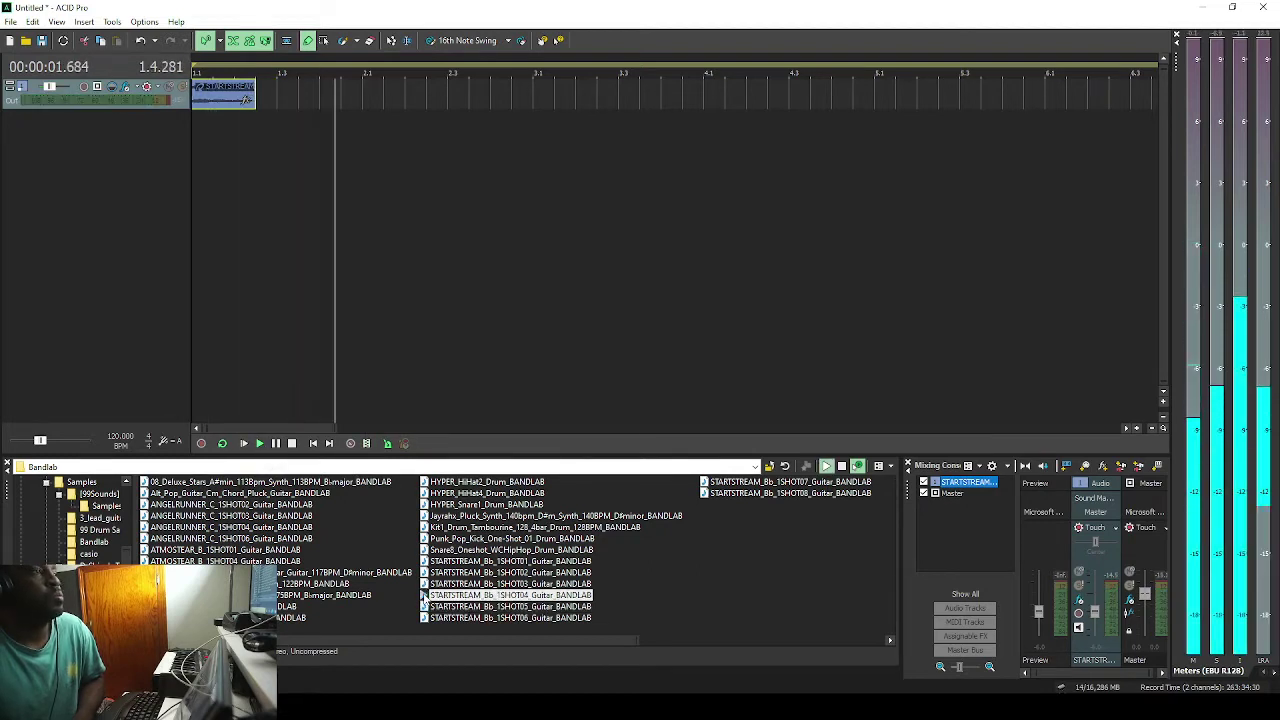
{"action": "left_click_drag", "start_coordinate": [424, 583], "coordinate": [267, 105]}
{"action": "left_click_drag", "start_coordinate": [594, 100], "coordinate": [343, 101]}
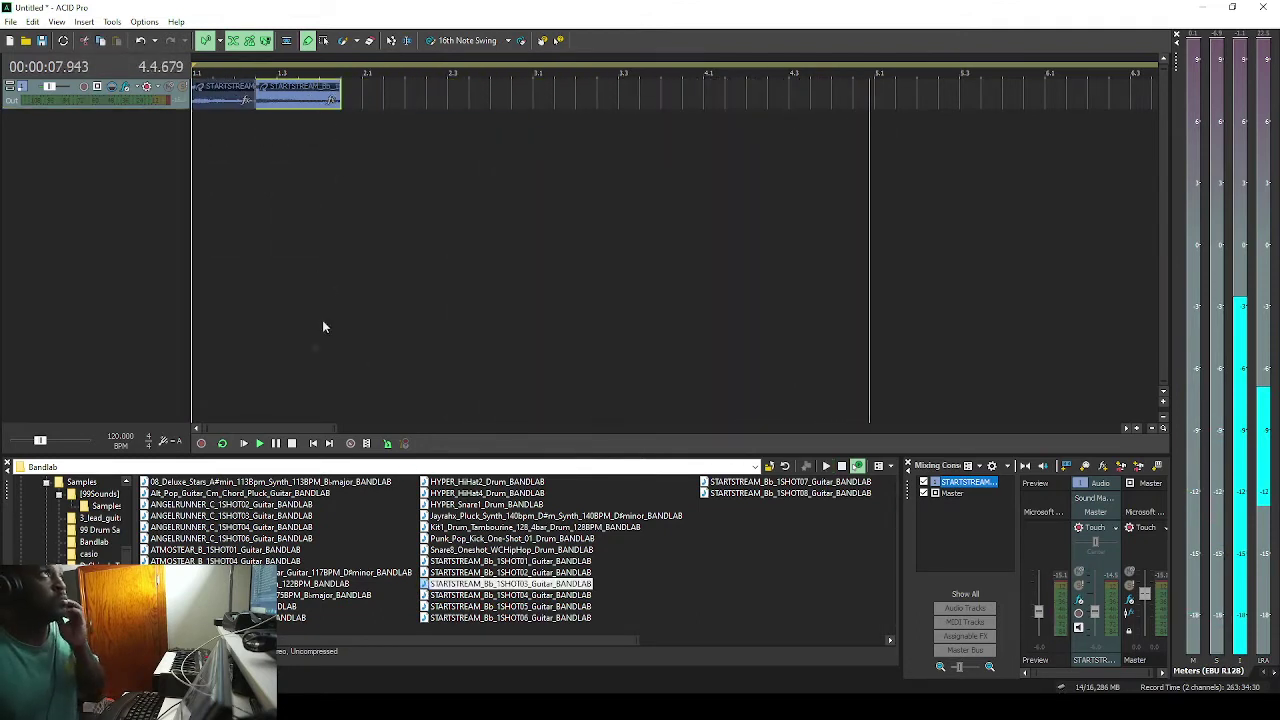
{"action": "left_click", "coordinate": [292, 445]}
{"action": "left_click", "coordinate": [258, 443]}
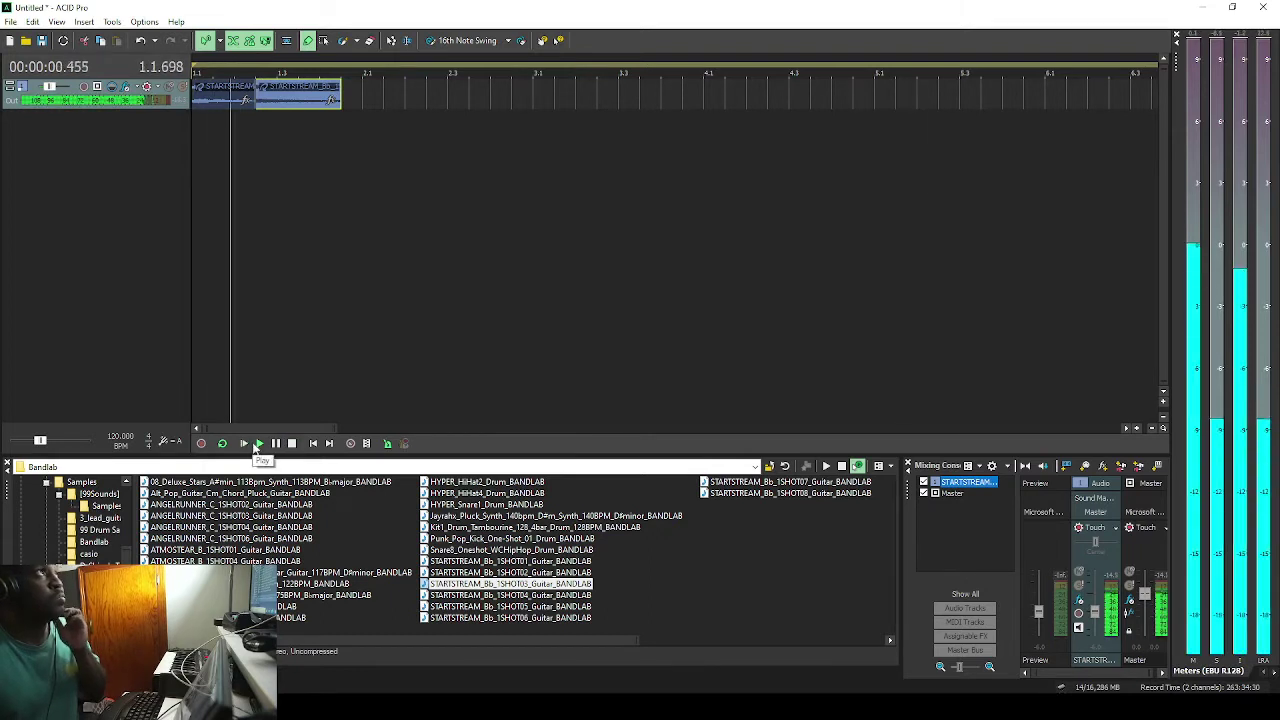
{"action": "left_click", "coordinate": [292, 443]}
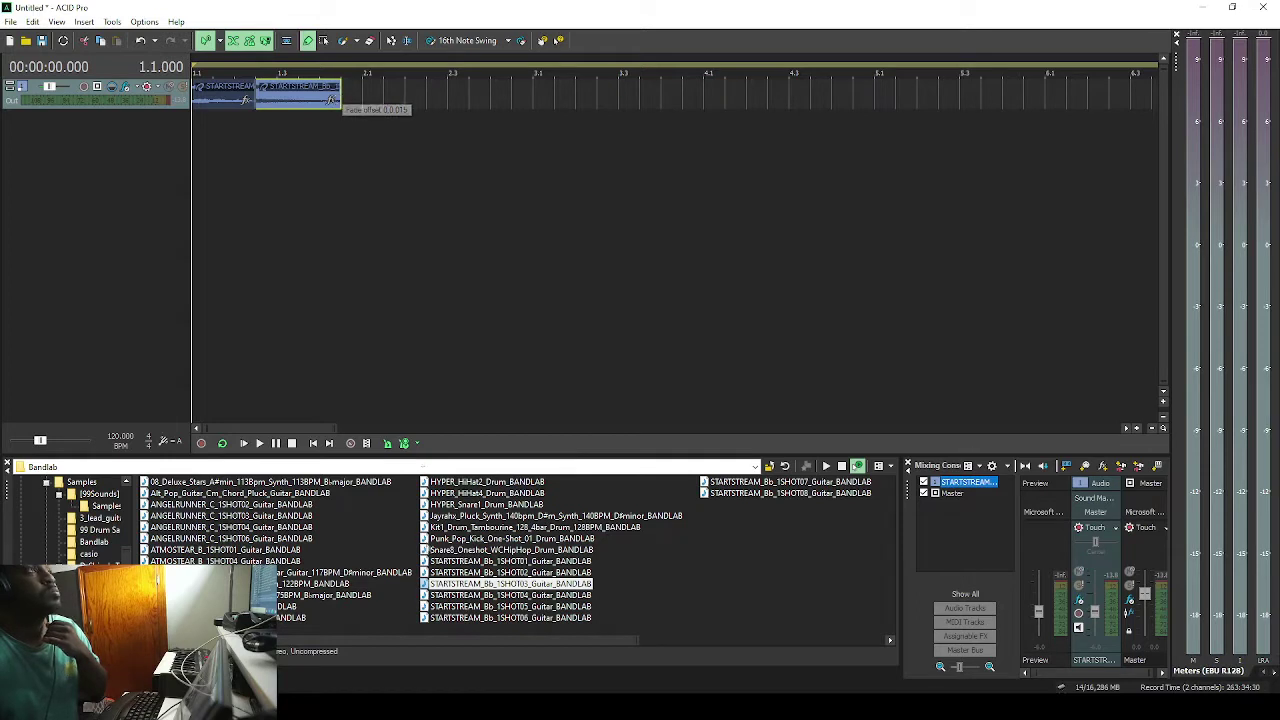
{"action": "left_click", "coordinate": [244, 443]}
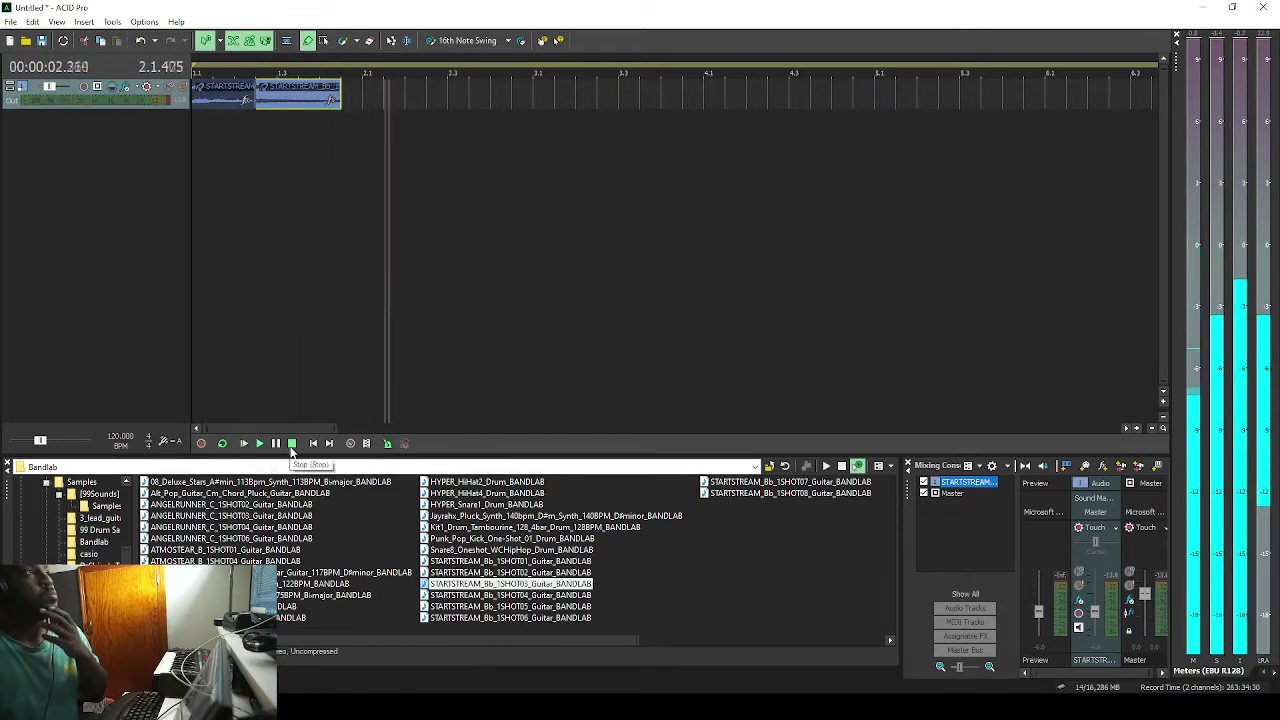
{"action": "key", "text": "space"}
Add STARTSTREAM_Bb_1SHOT04_Guitar_BANDLAB after the second guitar event and shorten it to end at bar 3.
{"action": "left_click", "coordinate": [496, 596]}
{"action": "left_click_drag", "start_coordinate": [424, 596], "coordinate": [350, 100]}
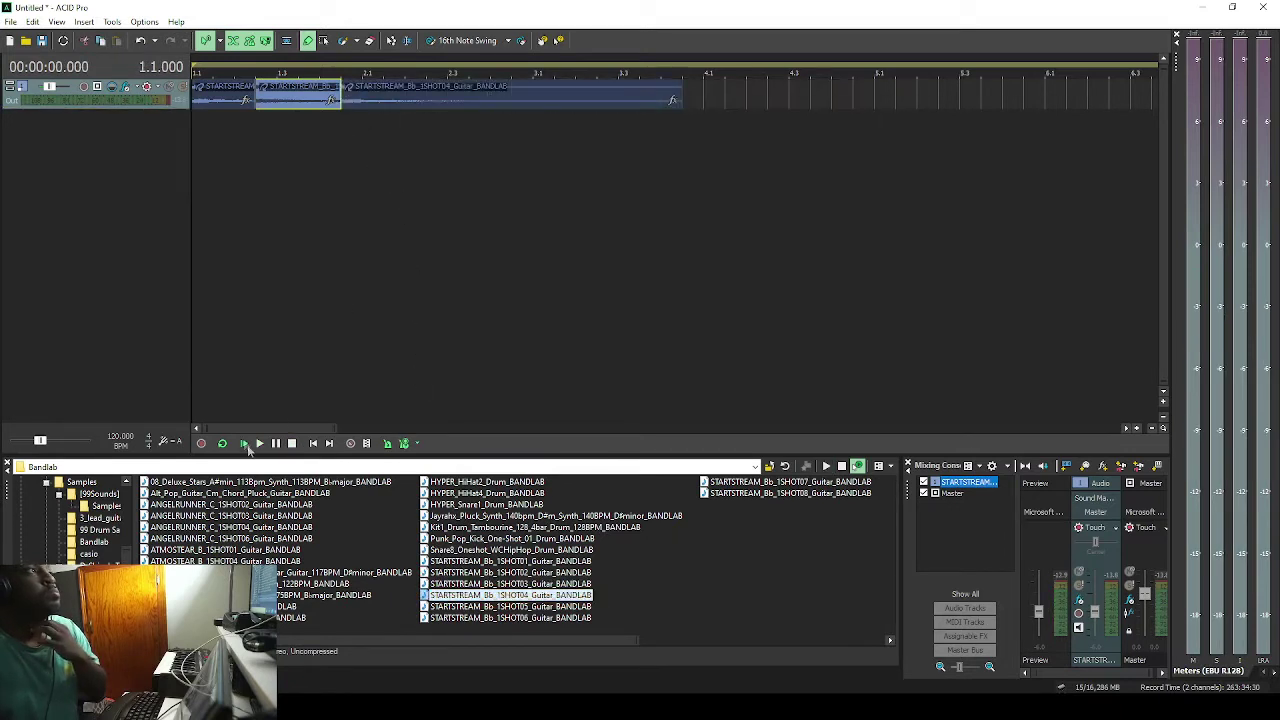
{"action": "left_click", "coordinate": [259, 443]}
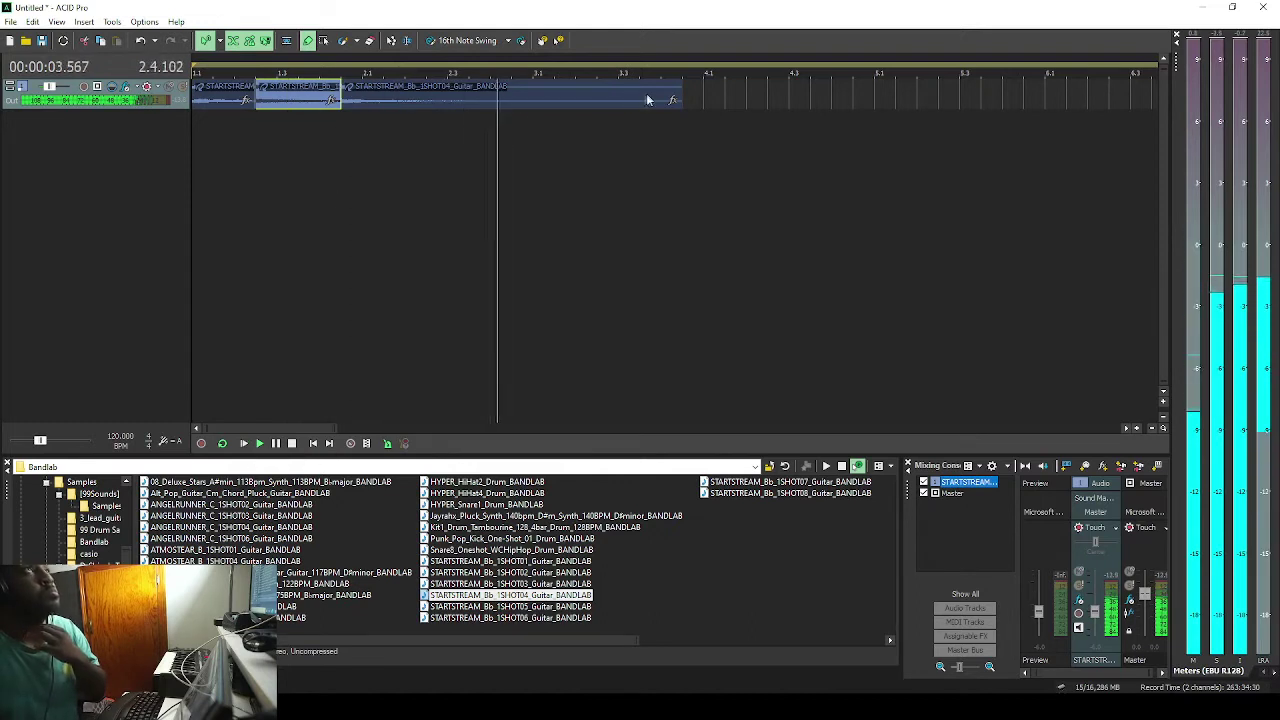
{"action": "left_click_drag", "start_coordinate": [682, 98], "coordinate": [536, 90]}
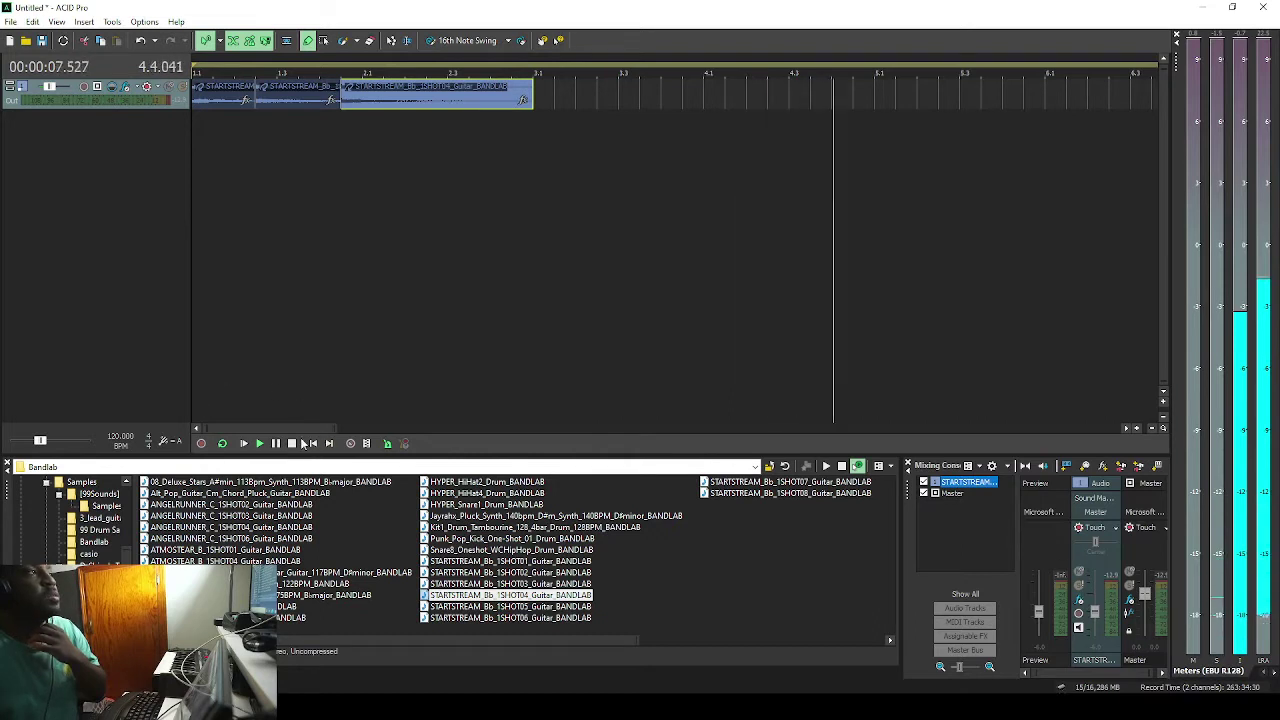
{"action": "left_click", "coordinate": [293, 443]}
Add STARTSTREAM_Bb_1SHOT05_Guitar_BANDLAB at the start of bar 3 and shorten it to about 1.5 beats.
{"action": "left_click", "coordinate": [457, 607]}
{"action": "left_click_drag", "start_coordinate": [425, 607], "coordinate": [545, 97]}
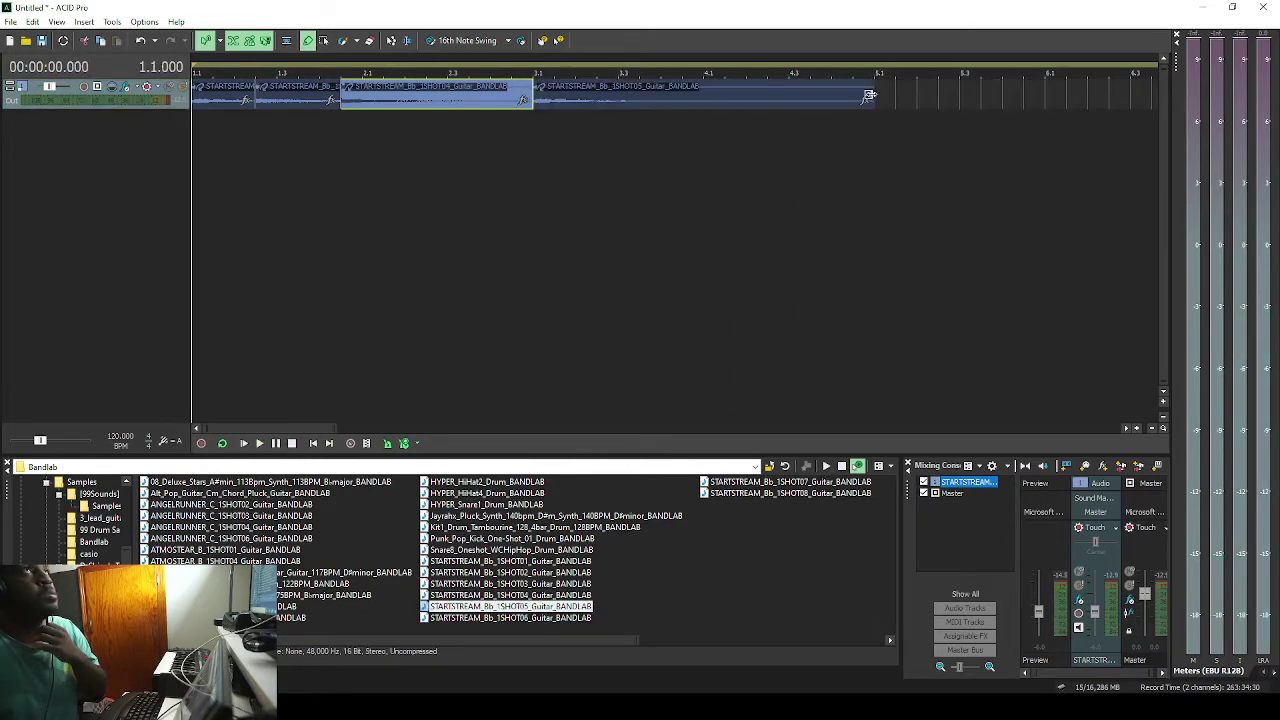
{"action": "left_click_drag", "start_coordinate": [869, 97], "coordinate": [596, 87]}
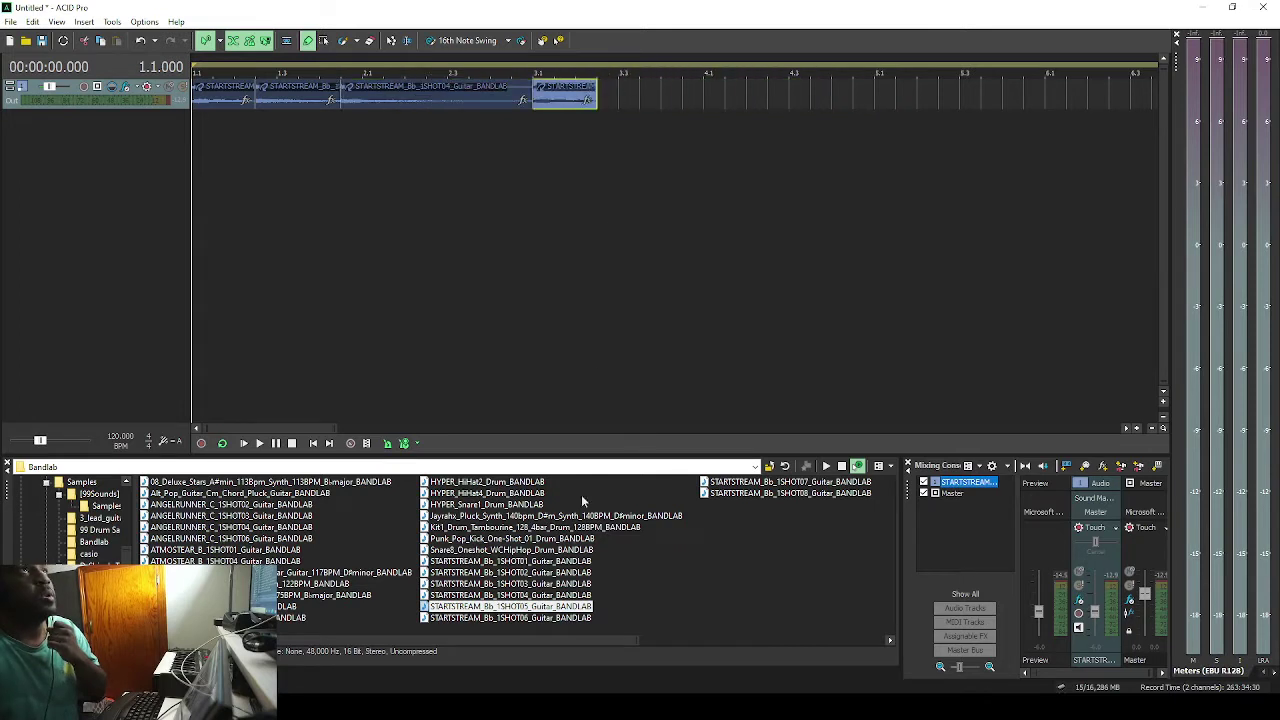
Continue the guitar track with STARTSTREAM_Bb_1SHOT03 shortened to about two beats, followed by STARTSTREAM_Bb_1SHOT04 shortened to about 3.5 beats.
{"action": "left_click_drag", "start_coordinate": [497, 584], "coordinate": [605, 97]}
{"action": "left_click_drag", "start_coordinate": [924, 105], "coordinate": [690, 98]}
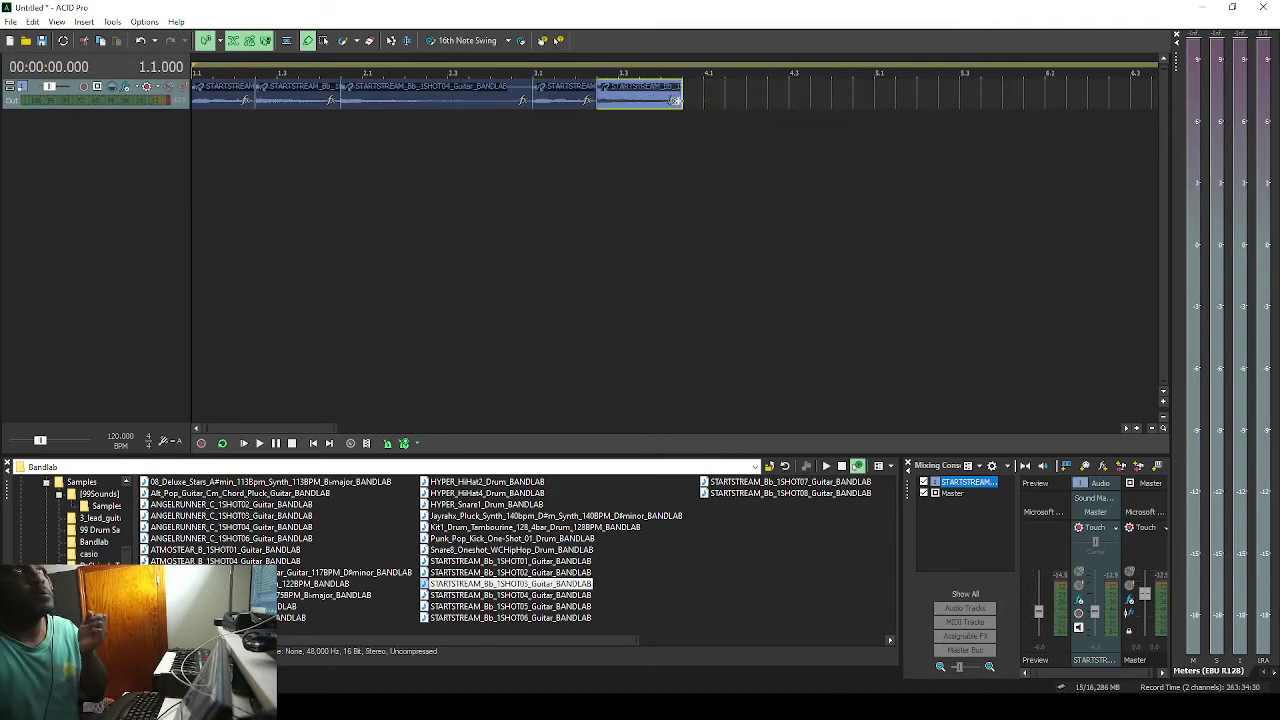
{"action": "left_click", "coordinate": [242, 445]}
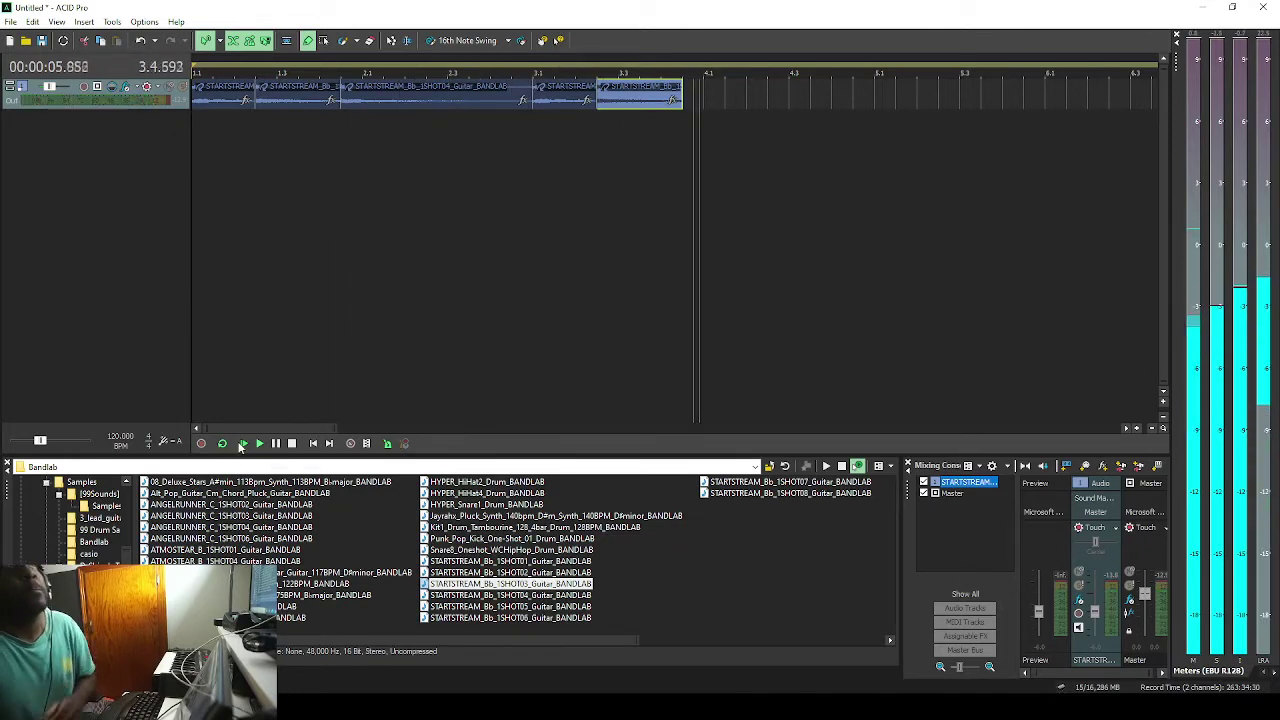
{"action": "left_click_drag", "start_coordinate": [510, 595], "coordinate": [689, 91]}
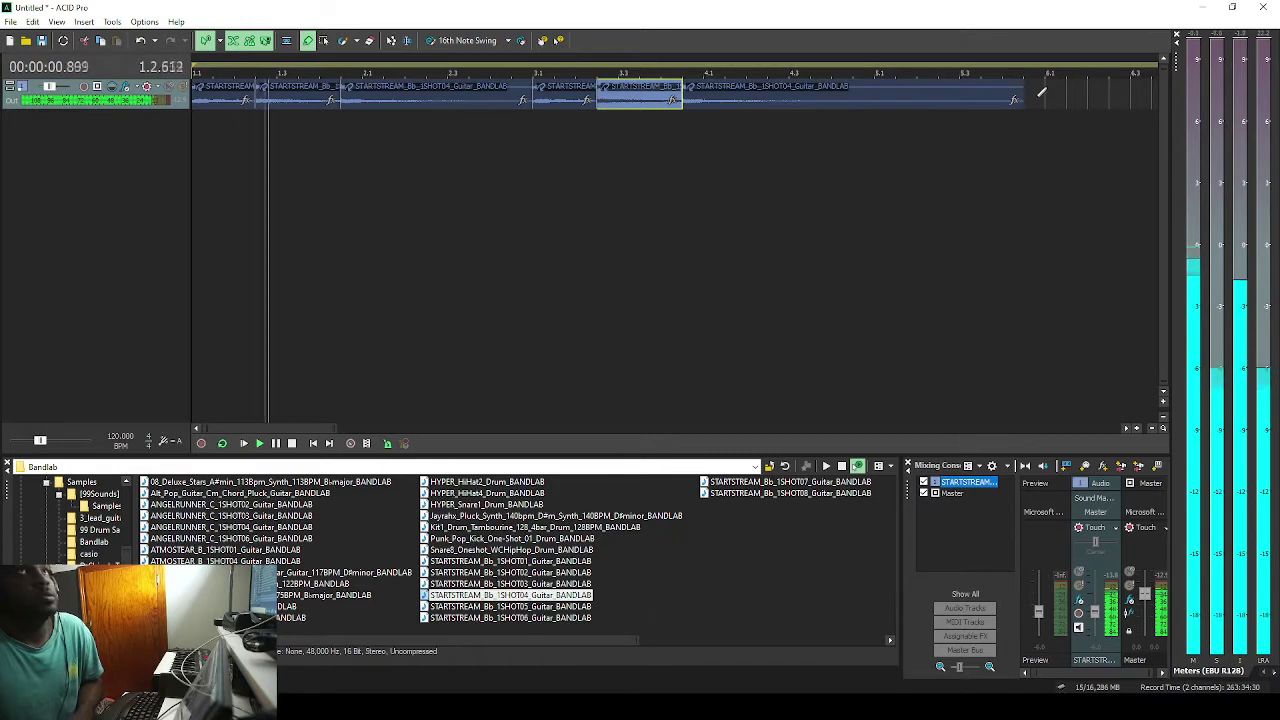
{"action": "left_click_drag", "start_coordinate": [1022, 96], "coordinate": [833, 92]}
Shorten the loop region so that it covers only the first four bars.
{"action": "scroll", "coordinate": [903, 95], "scroll_direction": "down", "scroll_amount": 3}
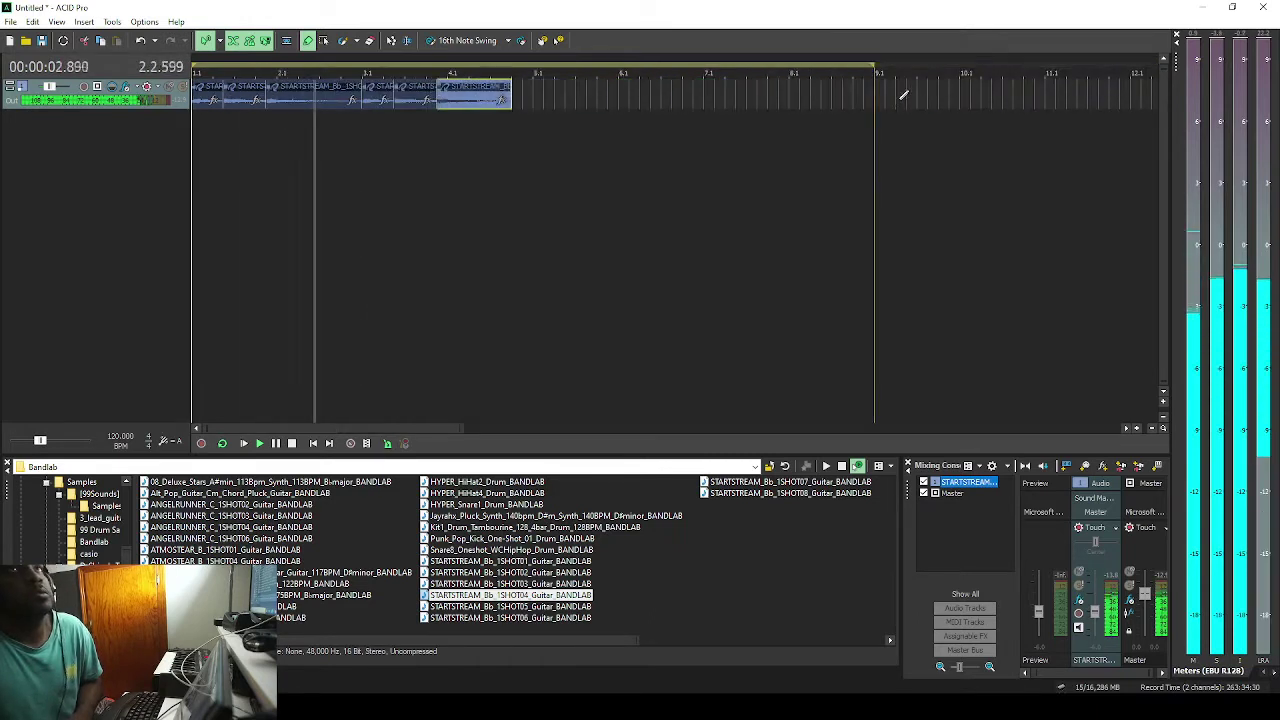
{"action": "left_click_drag", "start_coordinate": [875, 66], "coordinate": [537, 55]}
{"action": "scroll", "coordinate": [557, 168], "scroll_direction": "down", "scroll_amount": 3}
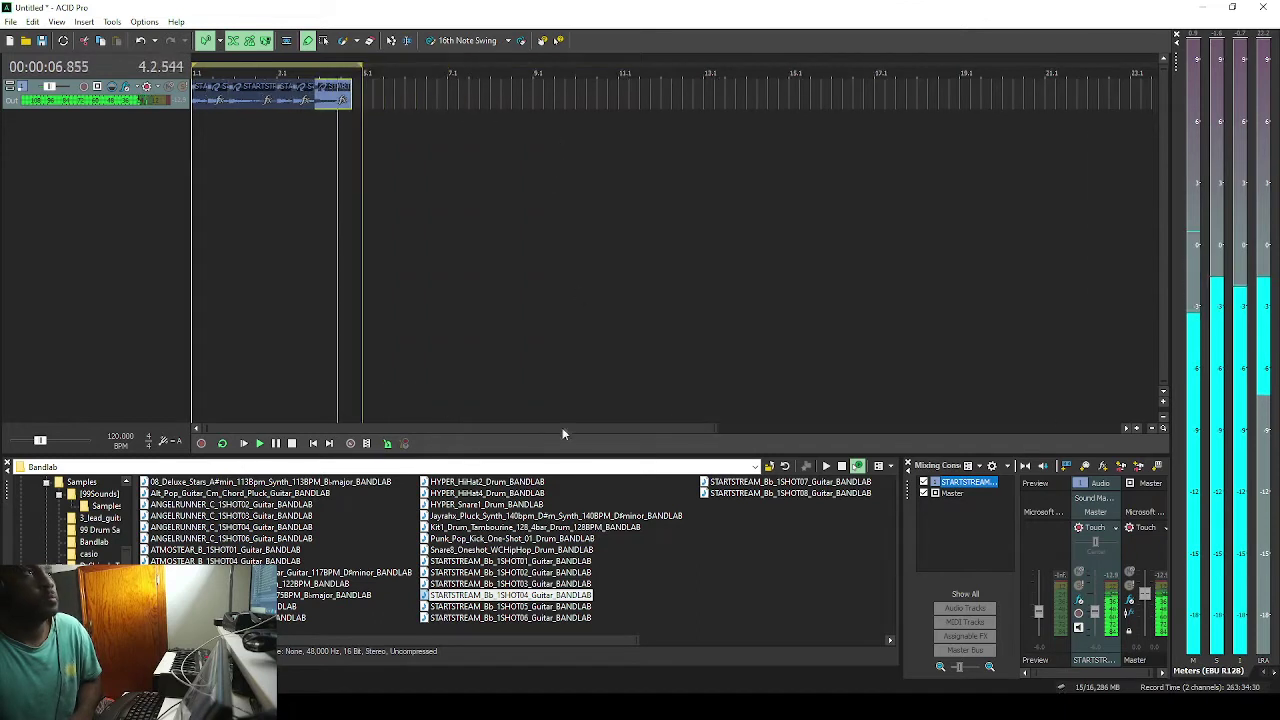
{"action": "scroll", "coordinate": [328, 338], "scroll_direction": "up", "scroll_amount": 5}
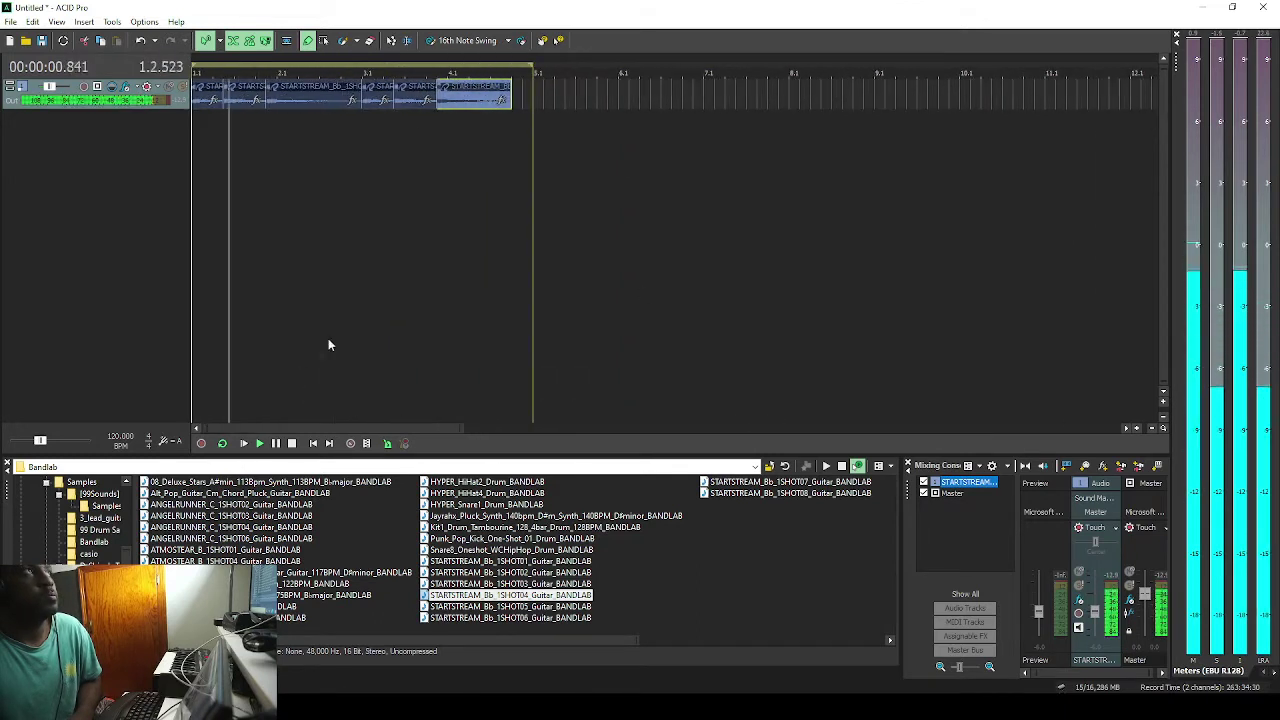
Shorten the last STARTSTREAM_Bb_1SHOT04 event to about two beats and place STARTSTREAM_Bb_1SHOT02_Guitar_BANDLAB directly after it, ending at bar 5.
{"action": "left_click_drag", "start_coordinate": [337, 427], "coordinate": [294, 432]}
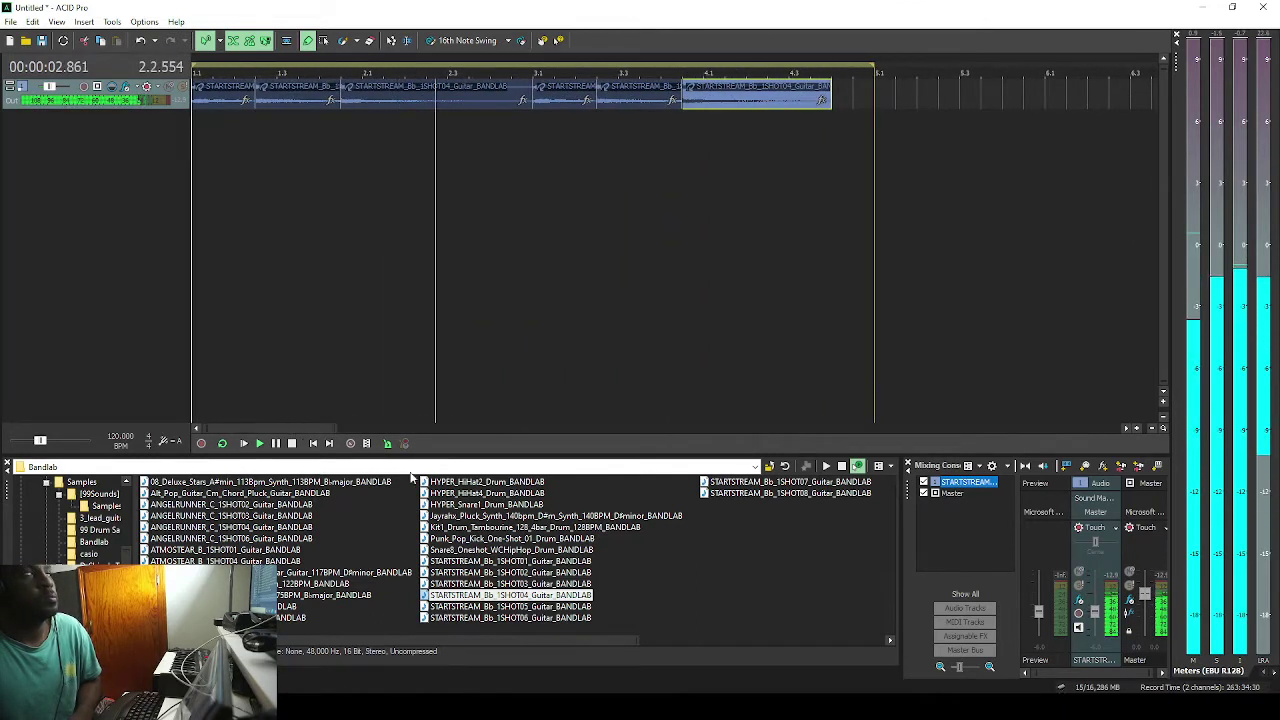
{"action": "left_click", "coordinate": [425, 572]}
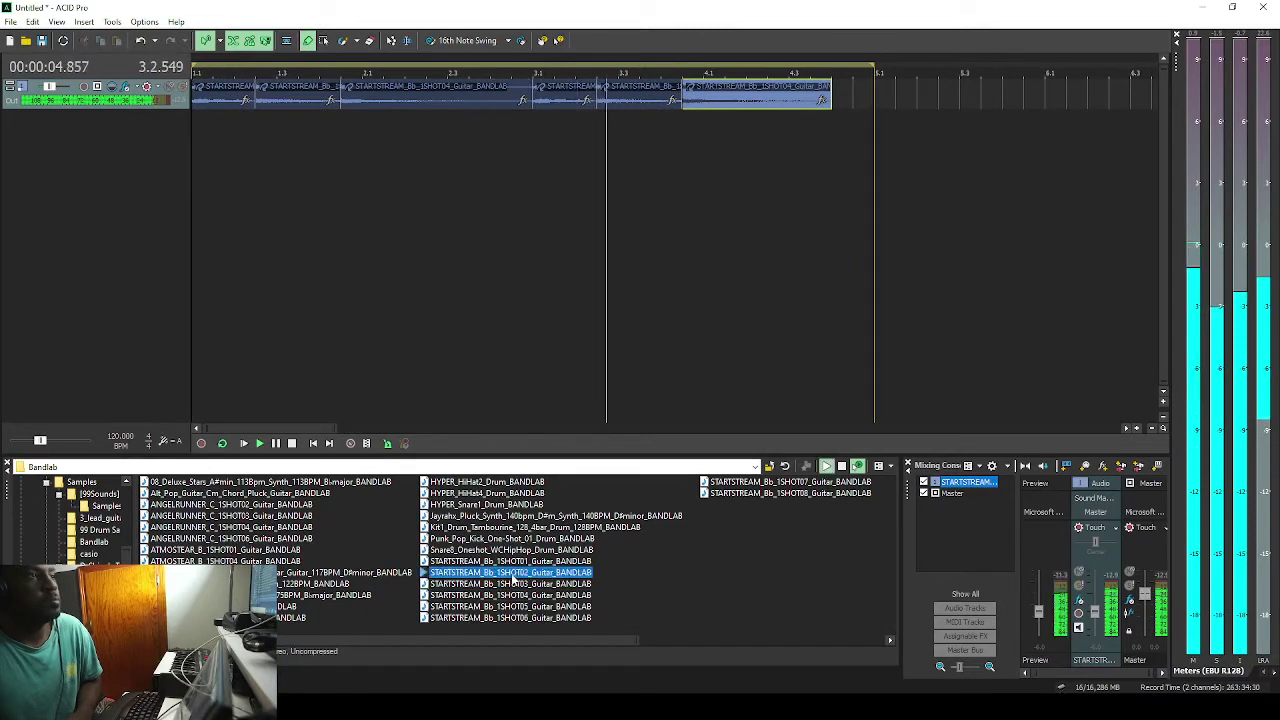
{"action": "left_click_drag", "start_coordinate": [421, 570], "coordinate": [908, 102]}
{"action": "left_click_drag", "start_coordinate": [828, 95], "coordinate": [765, 98]}
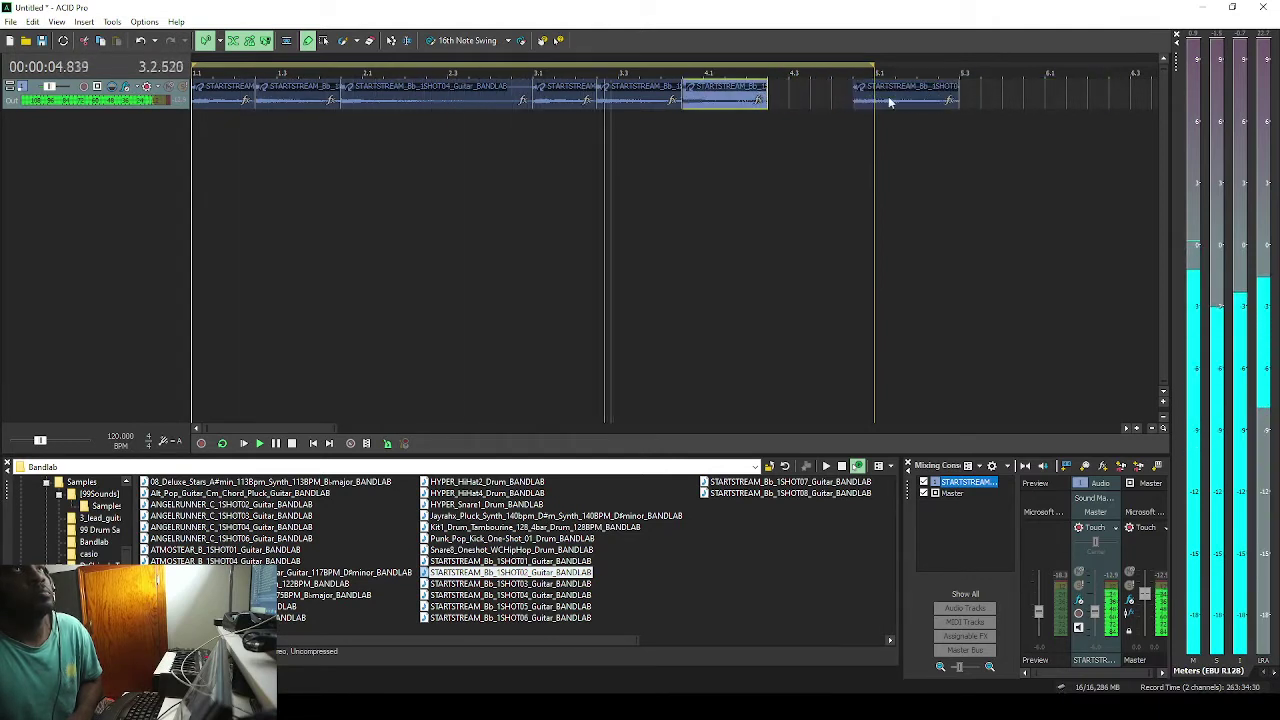
{"action": "left_click_drag", "start_coordinate": [893, 103], "coordinate": [812, 102]}
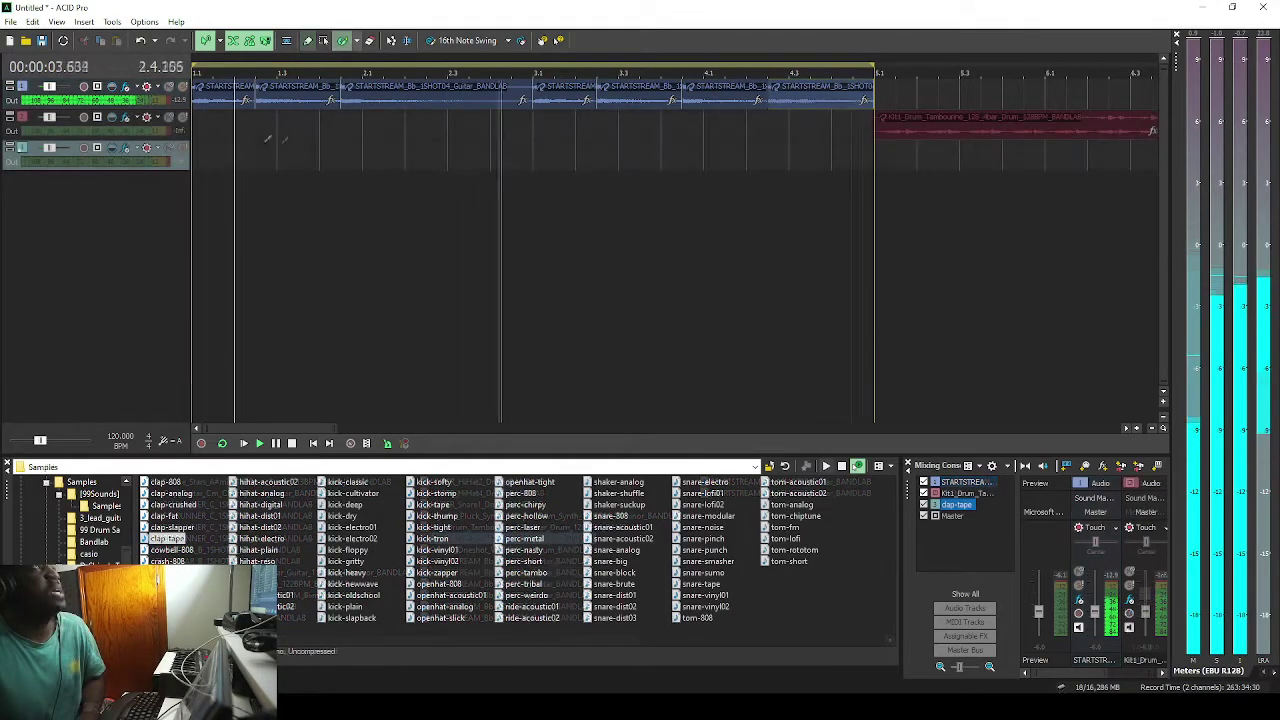
Paint clap-tape hits on beats 2 and 4 of bars 1 to 4 on the third track.
{"action": "left_click", "coordinate": [255, 152]}
{"action": "left_click", "coordinate": [340, 152]}
{"action": "left_click", "coordinate": [425, 152]}
{"action": "left_click", "coordinate": [468, 152]}
{"action": "right_click", "coordinate": [468, 154]}
{"action": "left_click", "coordinate": [509, 155]}
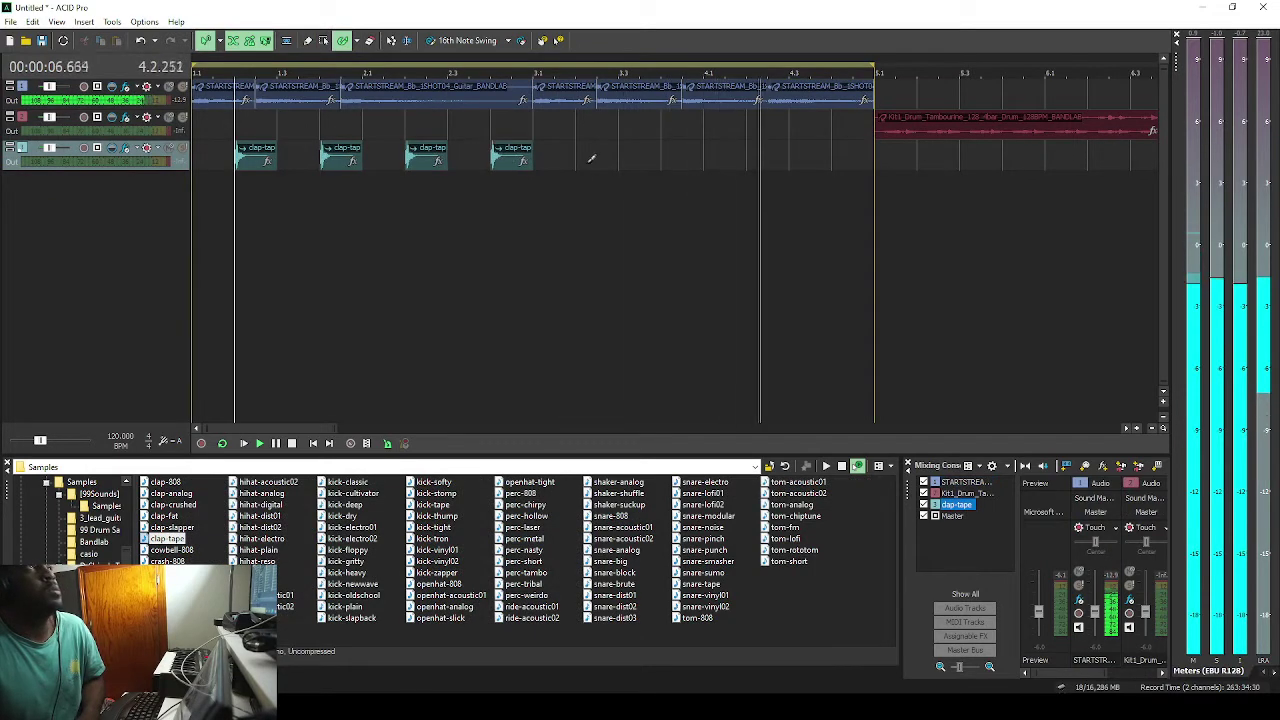
{"action": "left_click", "coordinate": [592, 156]}
{"action": "left_click", "coordinate": [681, 154]}
{"action": "left_click", "coordinate": [762, 153]}
{"action": "left_click", "coordinate": [848, 153]}
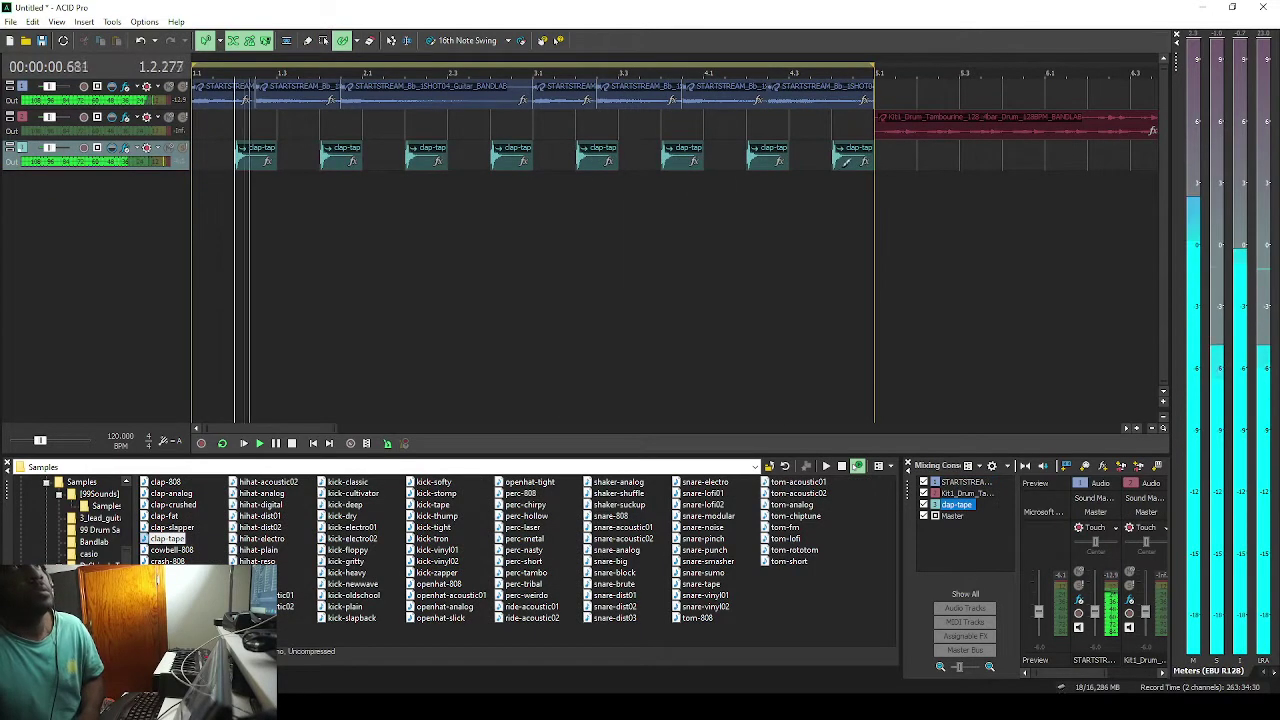
Copy all guitar events on the first track and paste them at the start of bar 5.
{"action": "scroll", "coordinate": [914, 99], "scroll_direction": "down", "scroll_amount": 4}
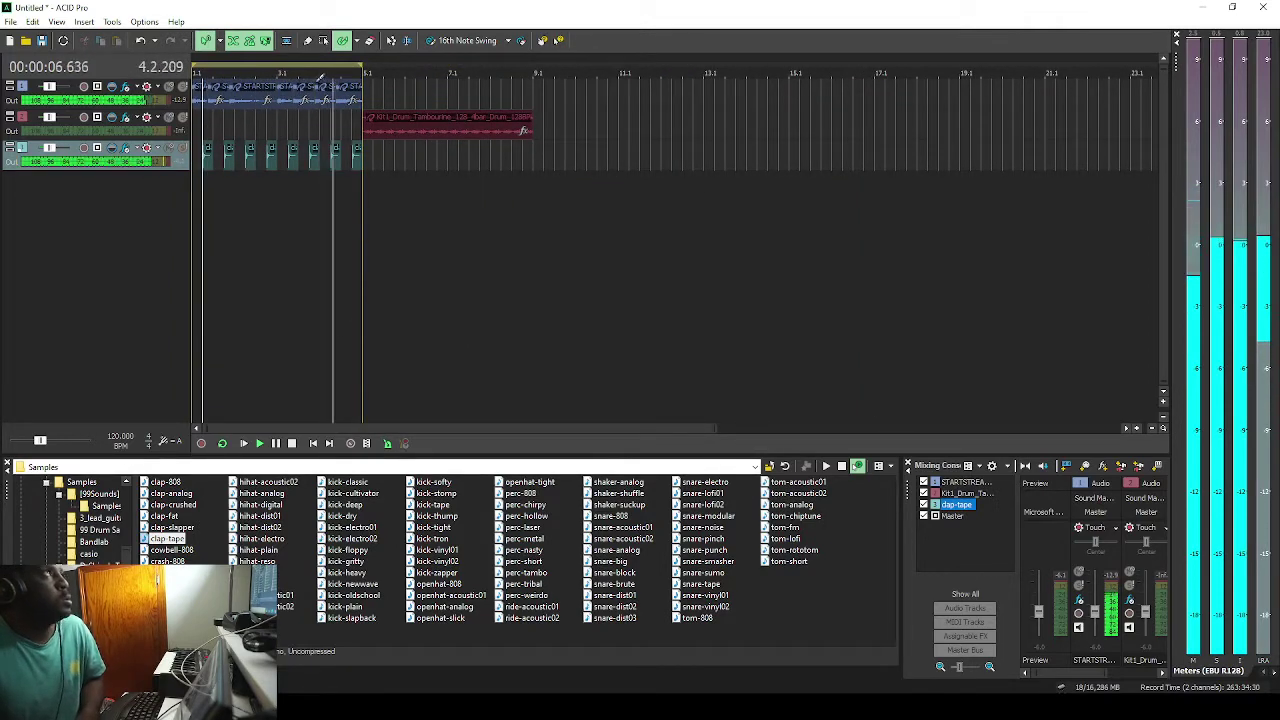
{"action": "left_click", "coordinate": [323, 41]}
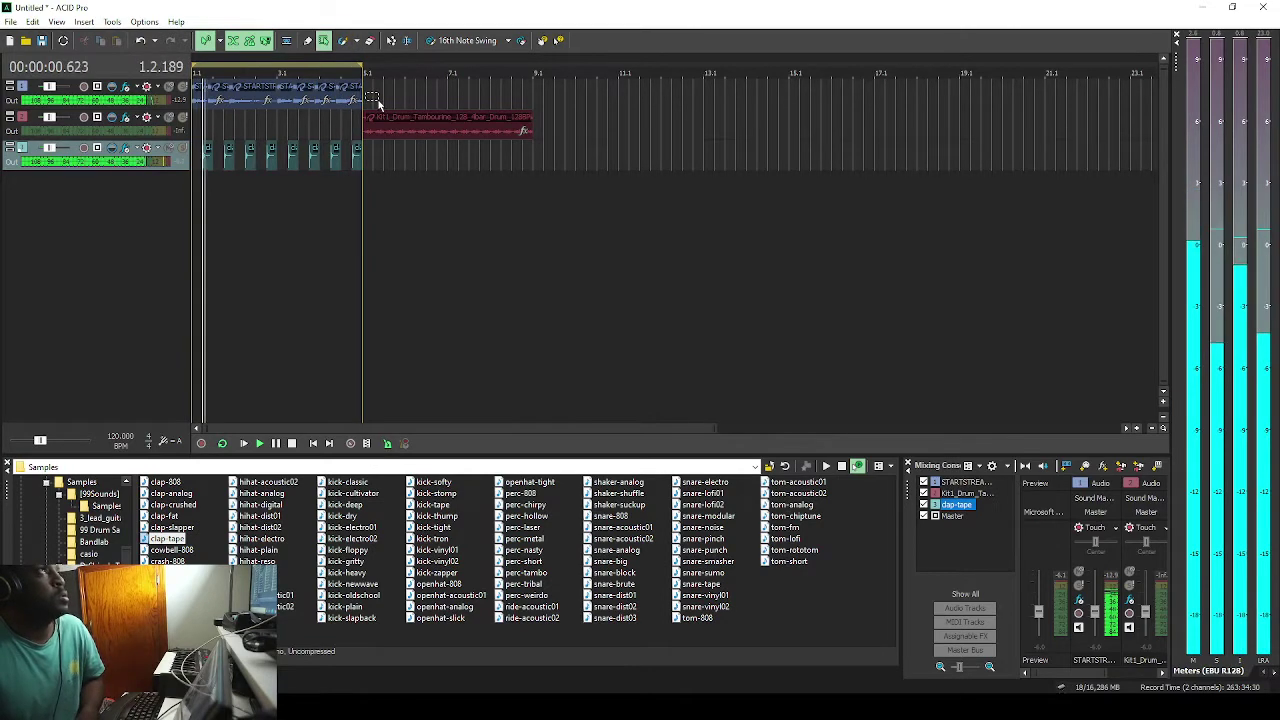
{"action": "right_click", "coordinate": [353, 95]}
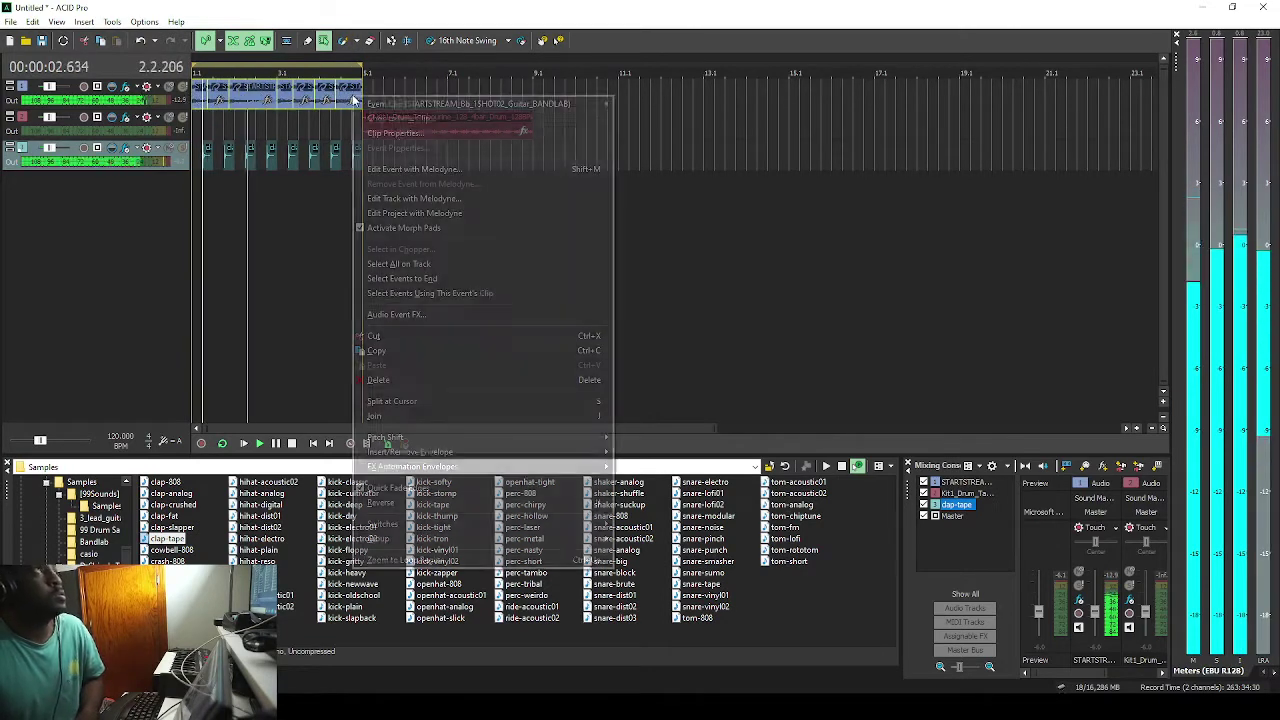
{"action": "left_click", "coordinate": [378, 351]}
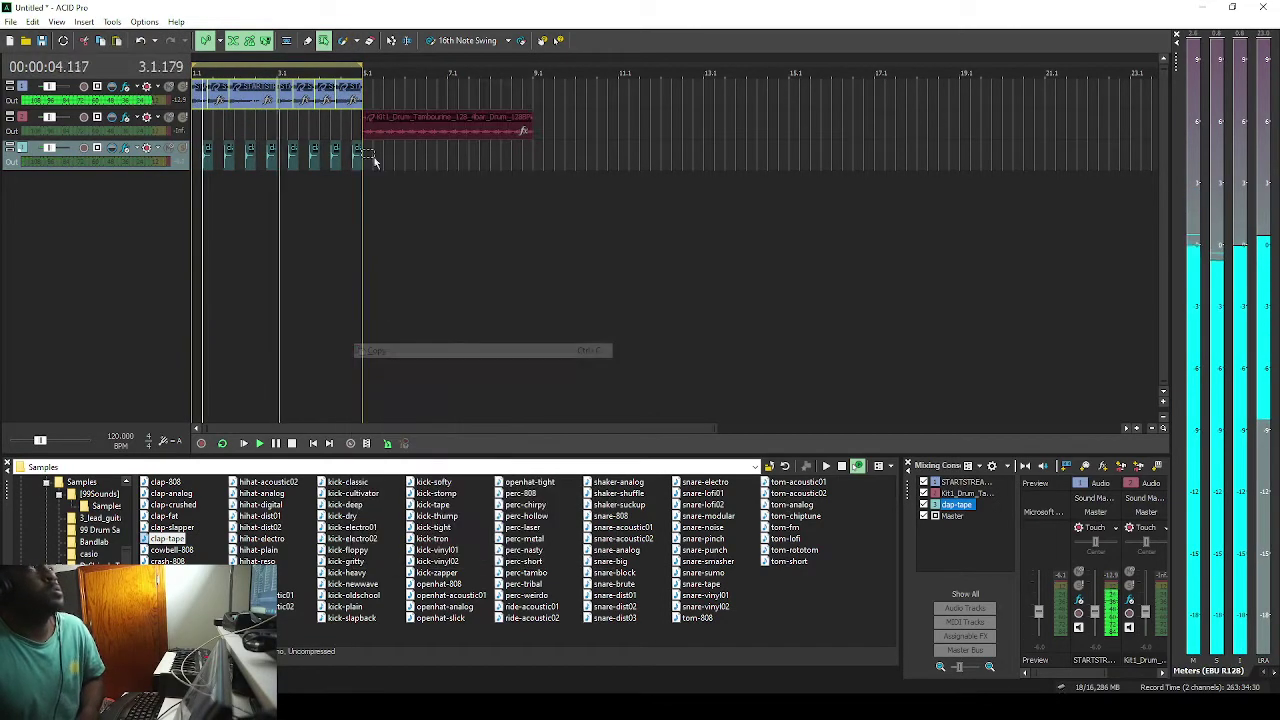
{"action": "right_click", "coordinate": [368, 100]}
{"action": "left_click", "coordinate": [363, 98]}
{"action": "left_click", "coordinate": [361, 96]}
{"action": "left_click", "coordinate": [366, 96]}
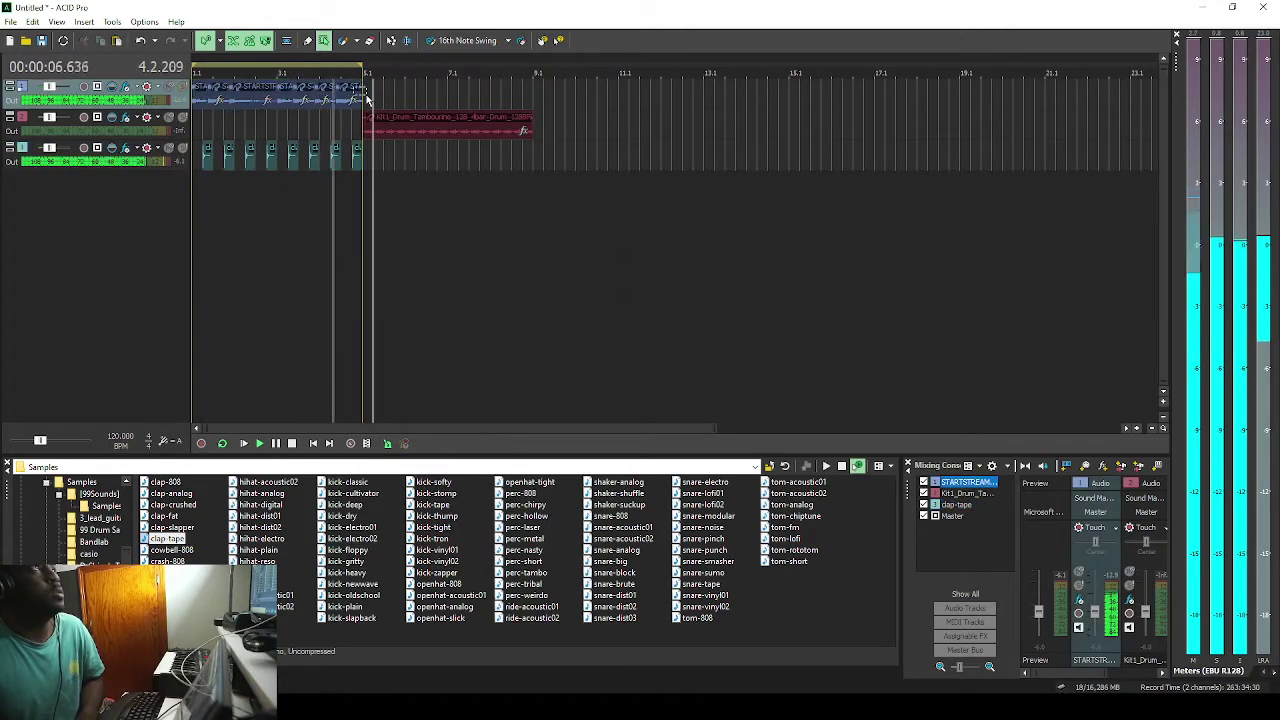
{"action": "scroll", "coordinate": [367, 97], "scroll_direction": "up", "scroll_amount": 4}
{"action": "right_click", "coordinate": [368, 100]}
{"action": "left_click", "coordinate": [425, 143]}
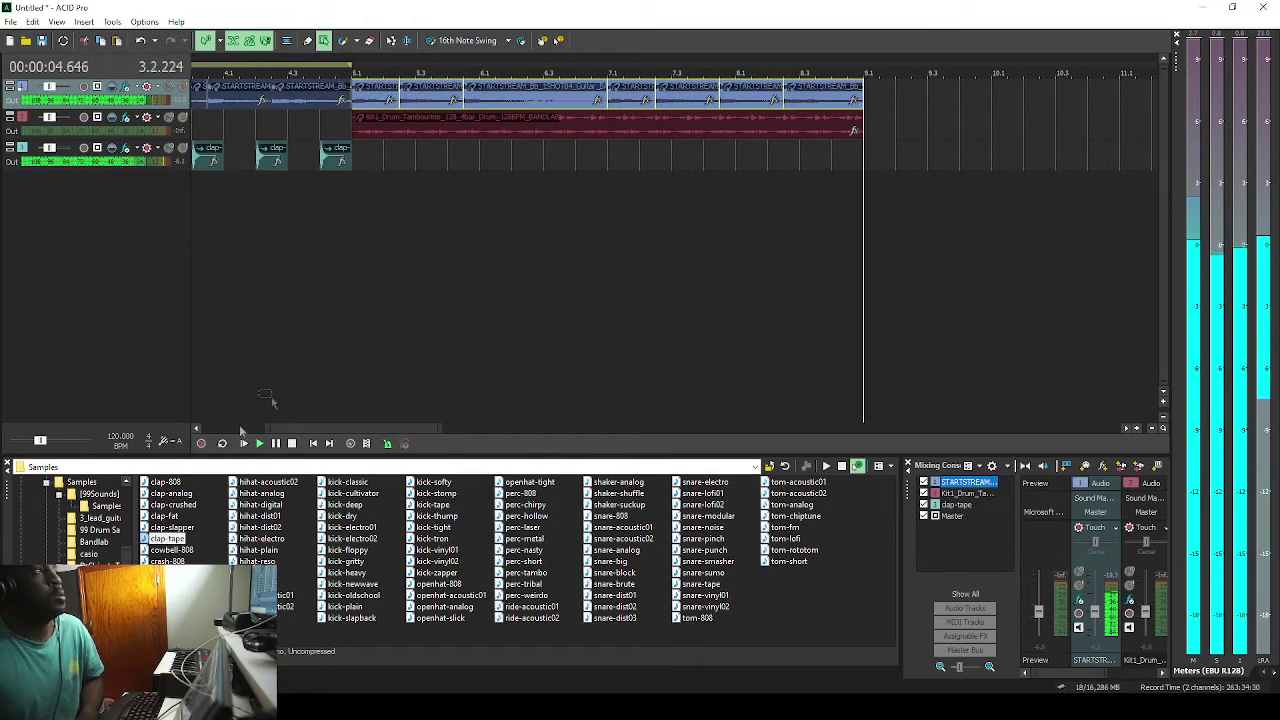
Paint clap-tape hits on beats 2 and 4 of bars 5 to 8 on the third track.
{"action": "scroll", "coordinate": [352, 345], "scroll_direction": "down", "scroll_amount": 4}
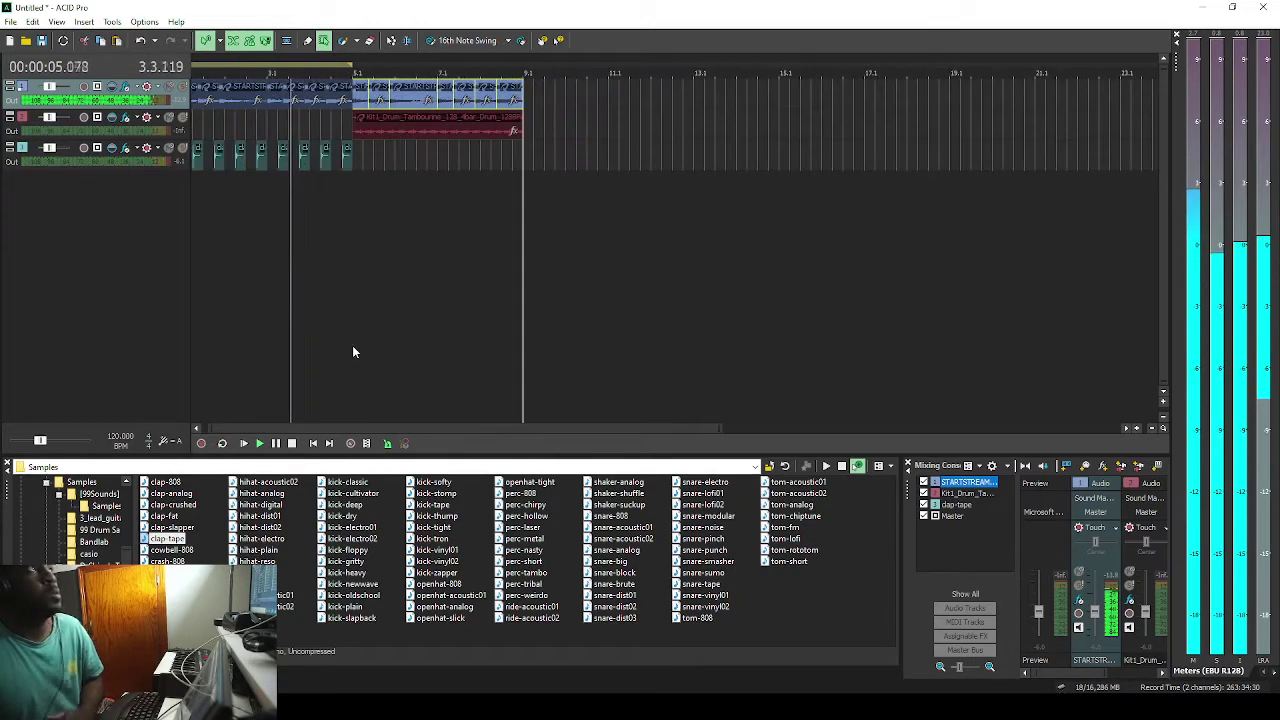
{"action": "left_click", "coordinate": [309, 41]}
{"action": "left_click", "coordinate": [341, 41]}
{"action": "left_click", "coordinate": [370, 160]}
{"action": "left_click", "coordinate": [390, 159]}
{"action": "left_click", "coordinate": [411, 158]}
{"action": "left_click", "coordinate": [432, 157]}
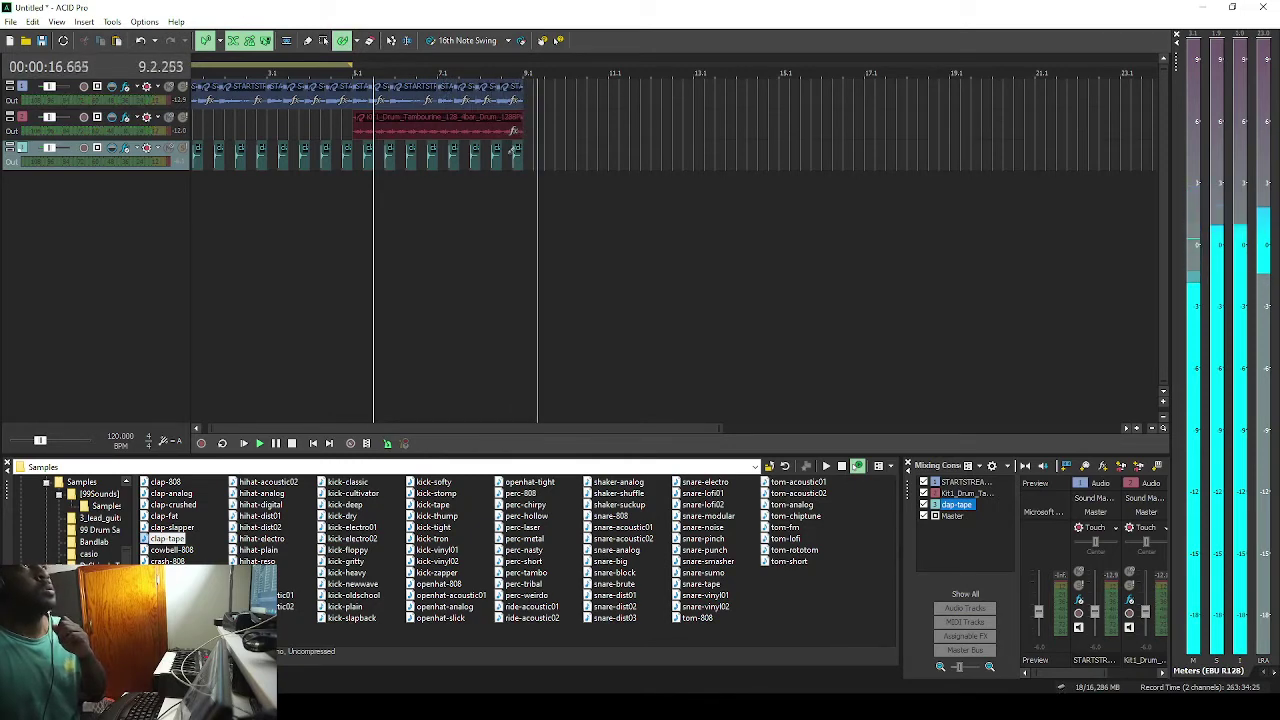
Play the arrangement from bar 5 and move the four-bar loop region to bars 5 to 8.
{"action": "left_click", "coordinate": [355, 66]}
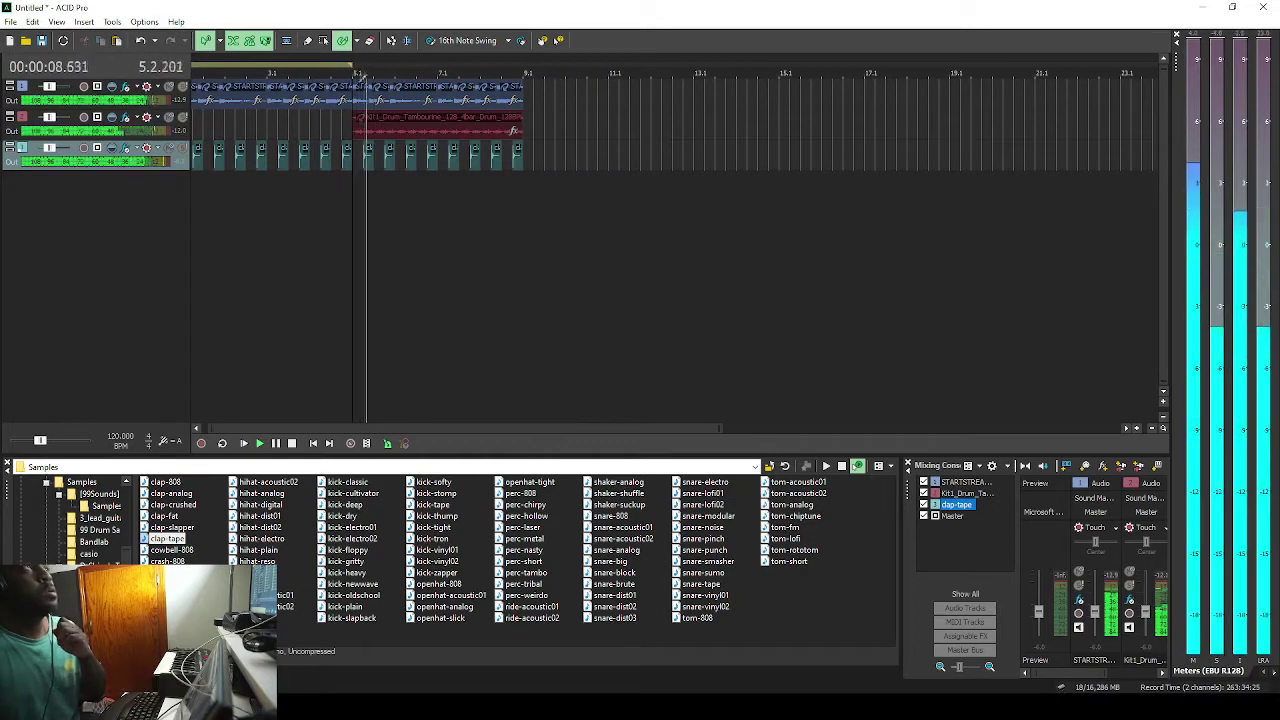
{"action": "left_click_drag", "start_coordinate": [286, 64], "coordinate": [455, 78]}
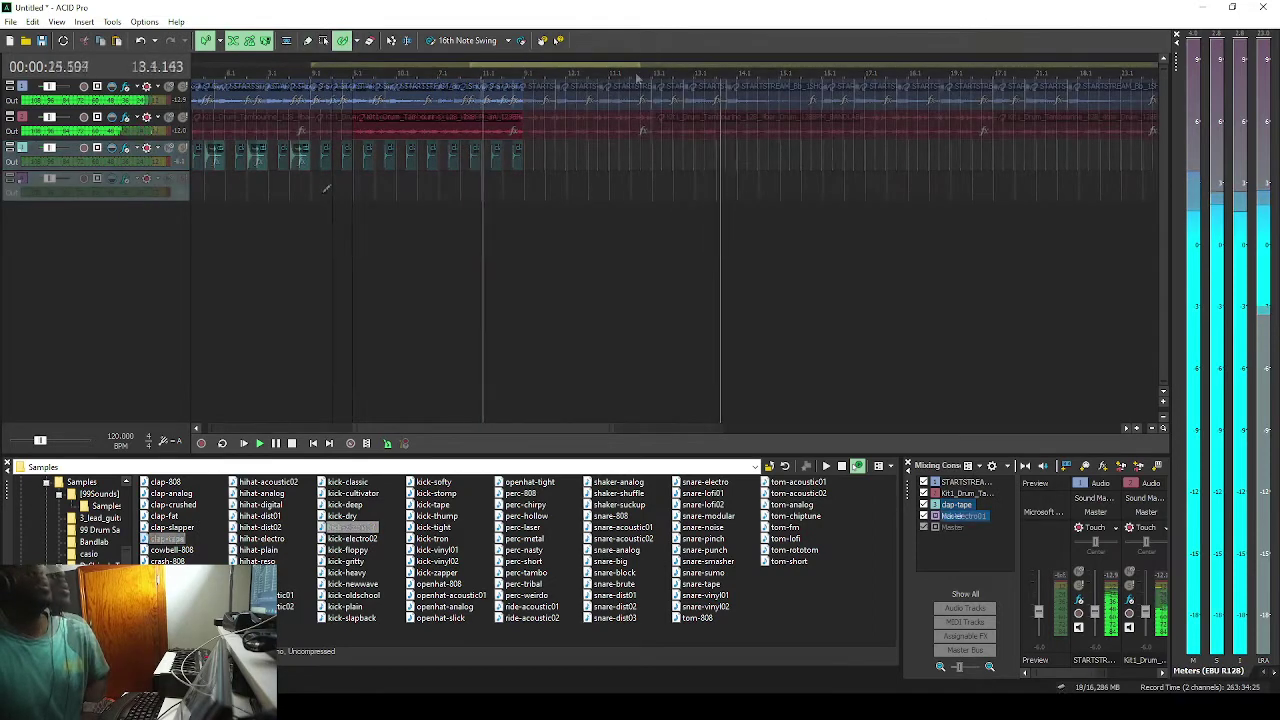
Paint kick-electro01 runs from bar 9 and around bar 15 on the fourth track, thinning the first run to the downbeats of bars 9 and 10.
{"action": "left_click_drag", "start_coordinate": [312, 189], "coordinate": [455, 189]}
{"action": "left_click_drag", "start_coordinate": [782, 189], "coordinate": [860, 189]}
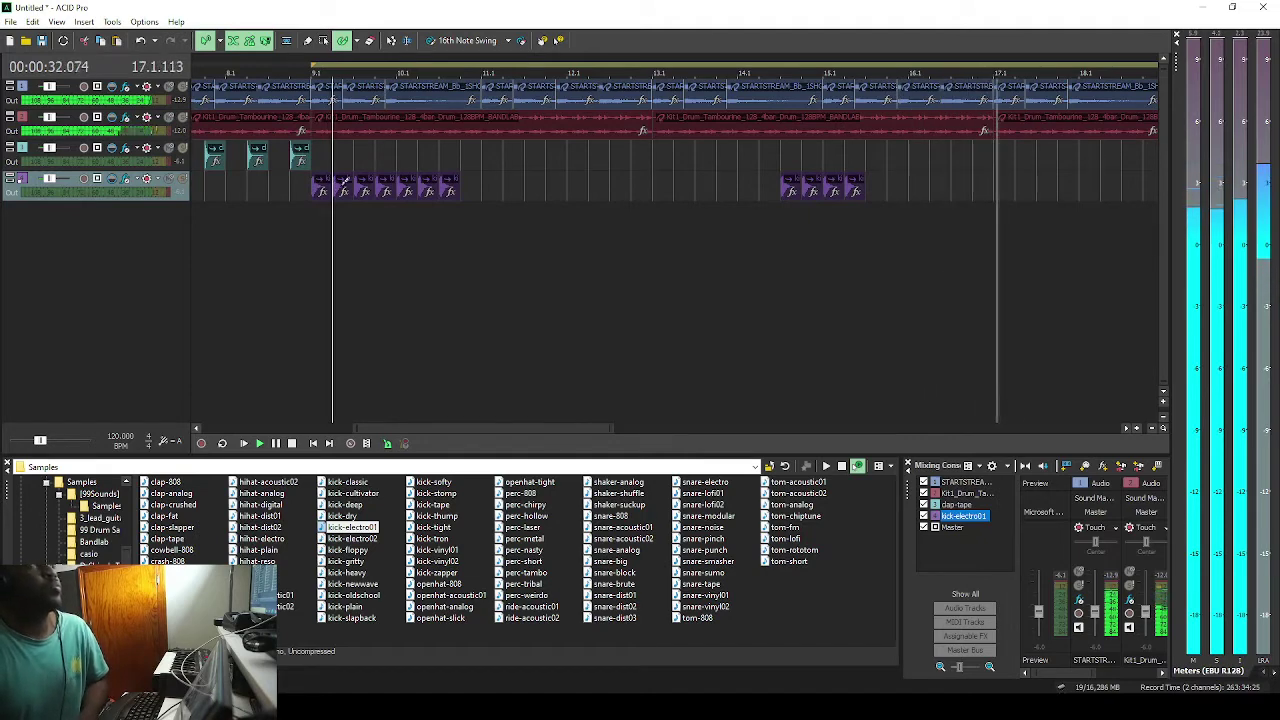
{"action": "left_click", "coordinate": [343, 186]}
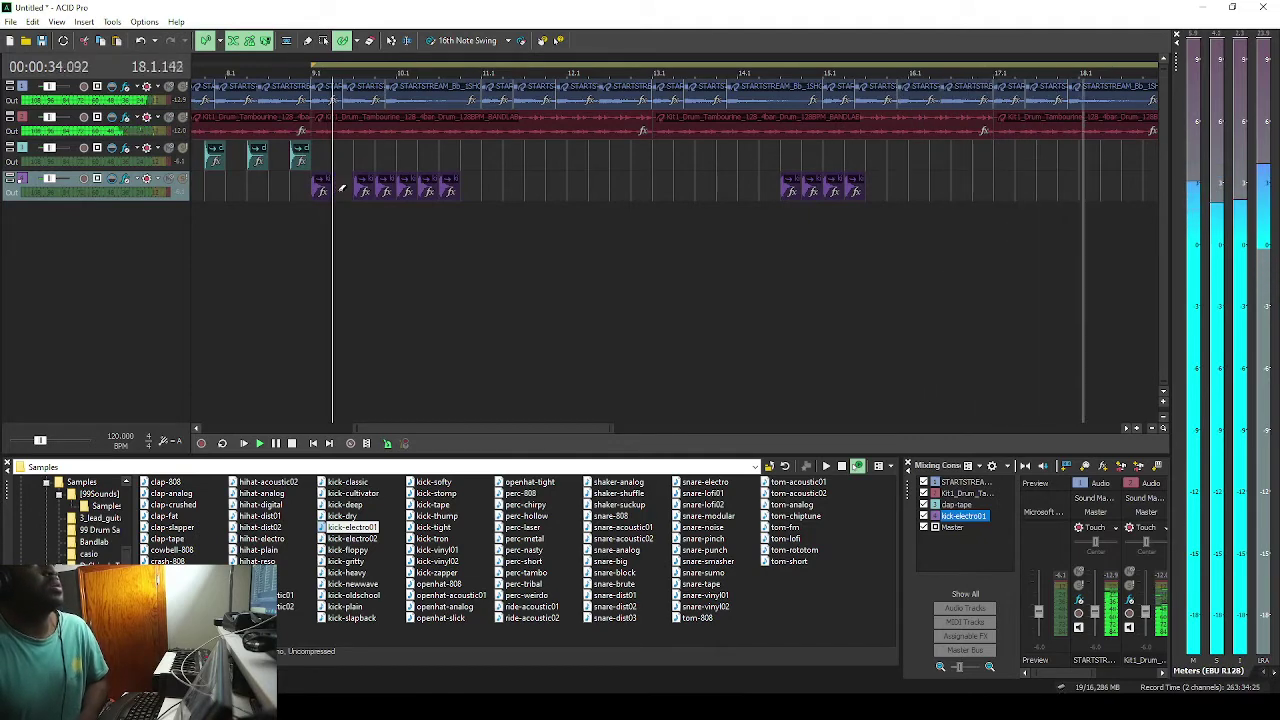
{"action": "left_click_drag", "start_coordinate": [374, 188], "coordinate": [480, 181]}
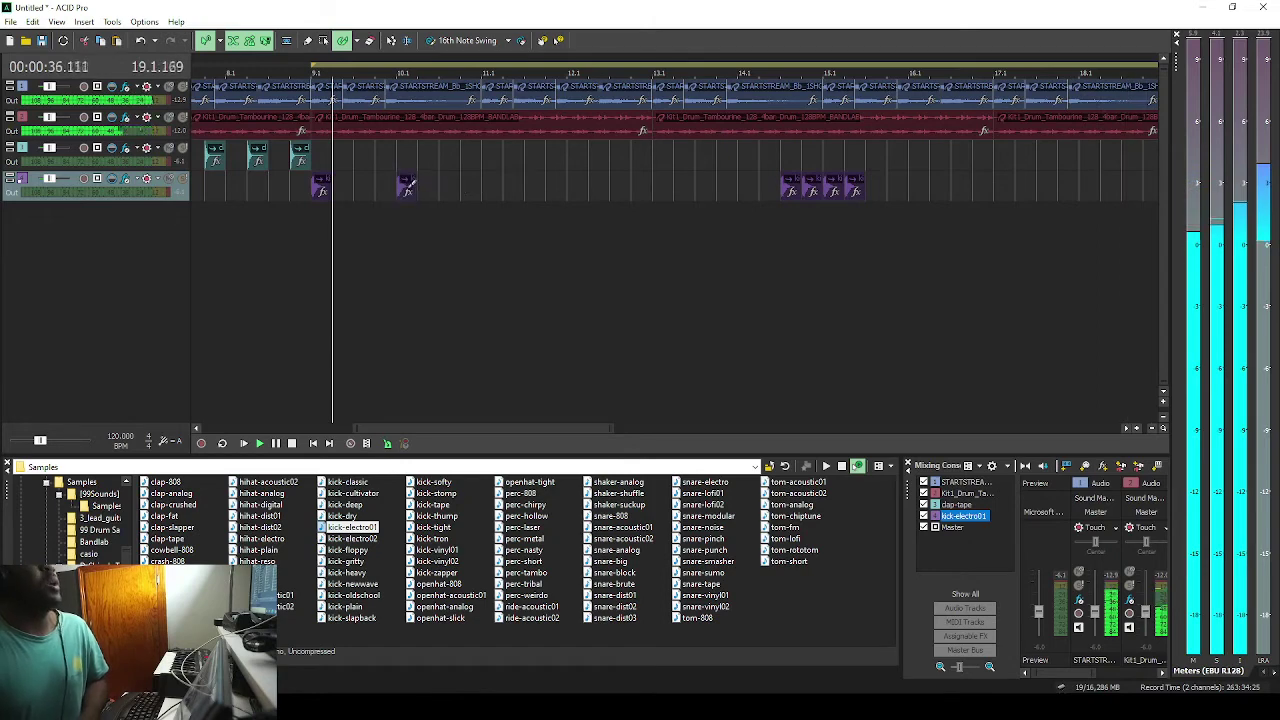
Paint clap-tape hits on beats 2 and 4 of bars 9 and 10, and replace the bar 10 kick with one on bar 11's downbeat.
{"action": "left_click", "coordinate": [310, 59]}
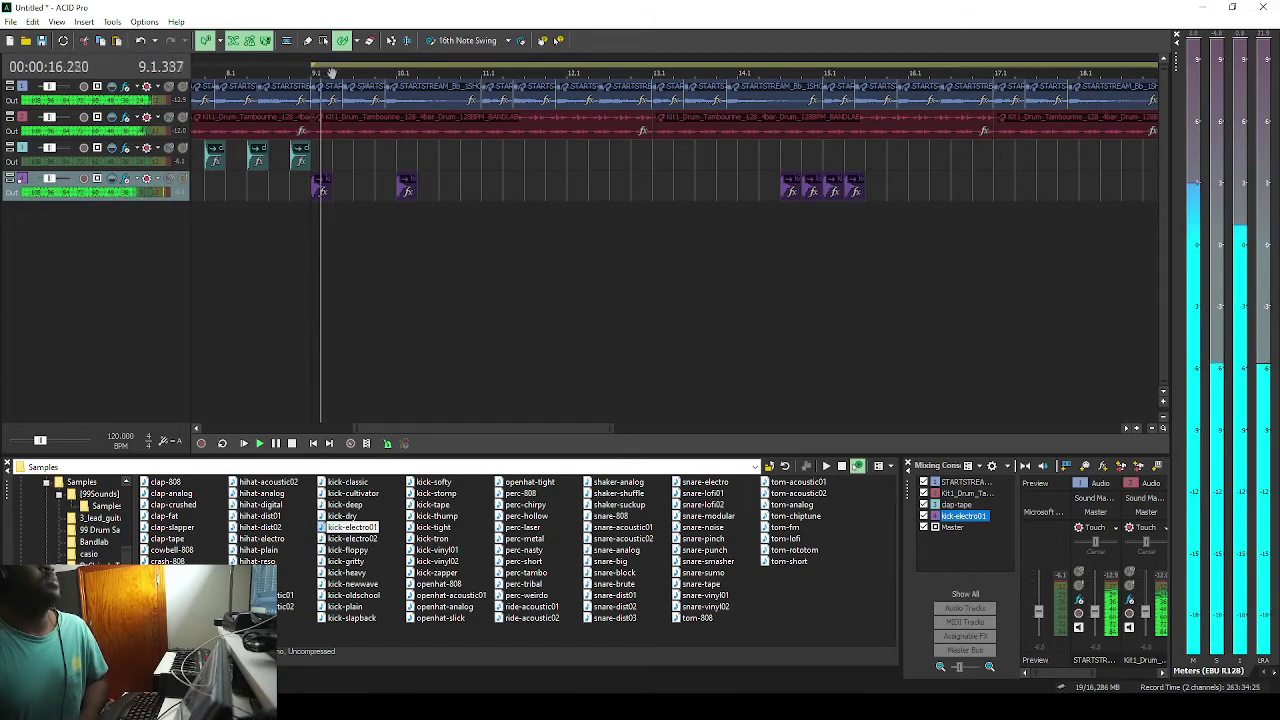
{"action": "left_click", "coordinate": [346, 154]}
{"action": "left_click", "coordinate": [386, 153]}
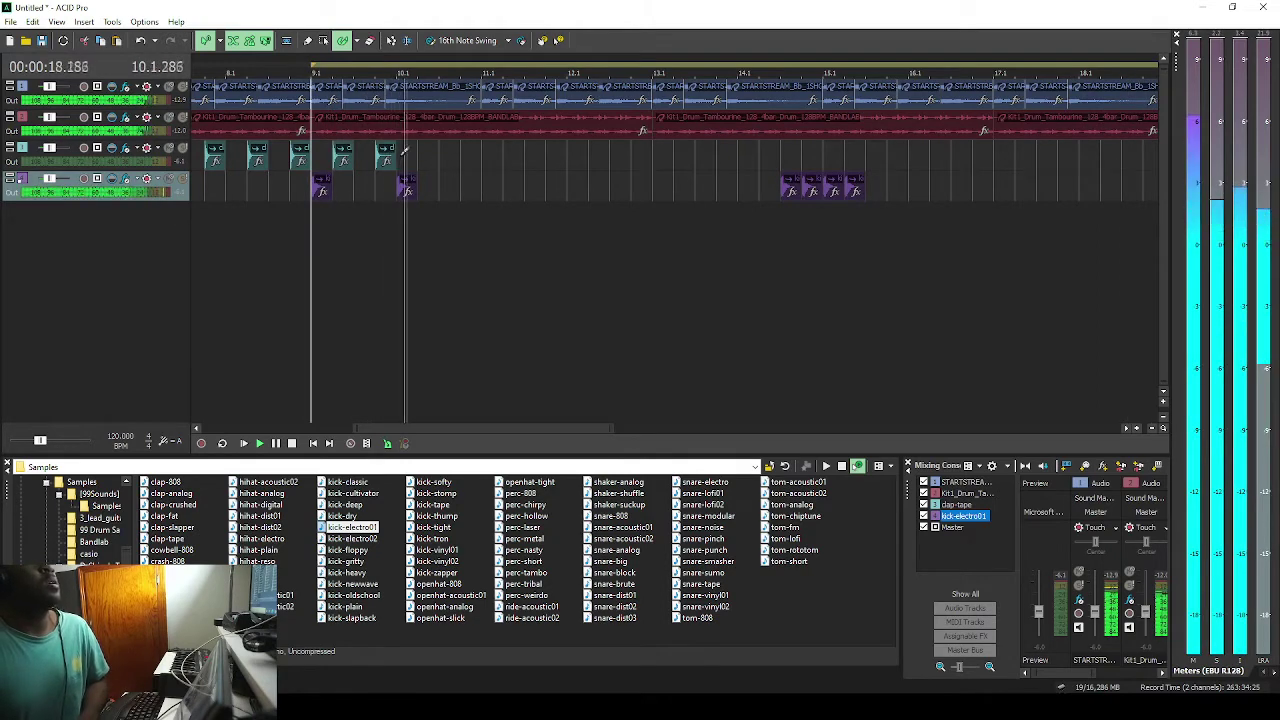
{"action": "left_click", "coordinate": [432, 155]}
{"action": "left_click", "coordinate": [410, 188]}
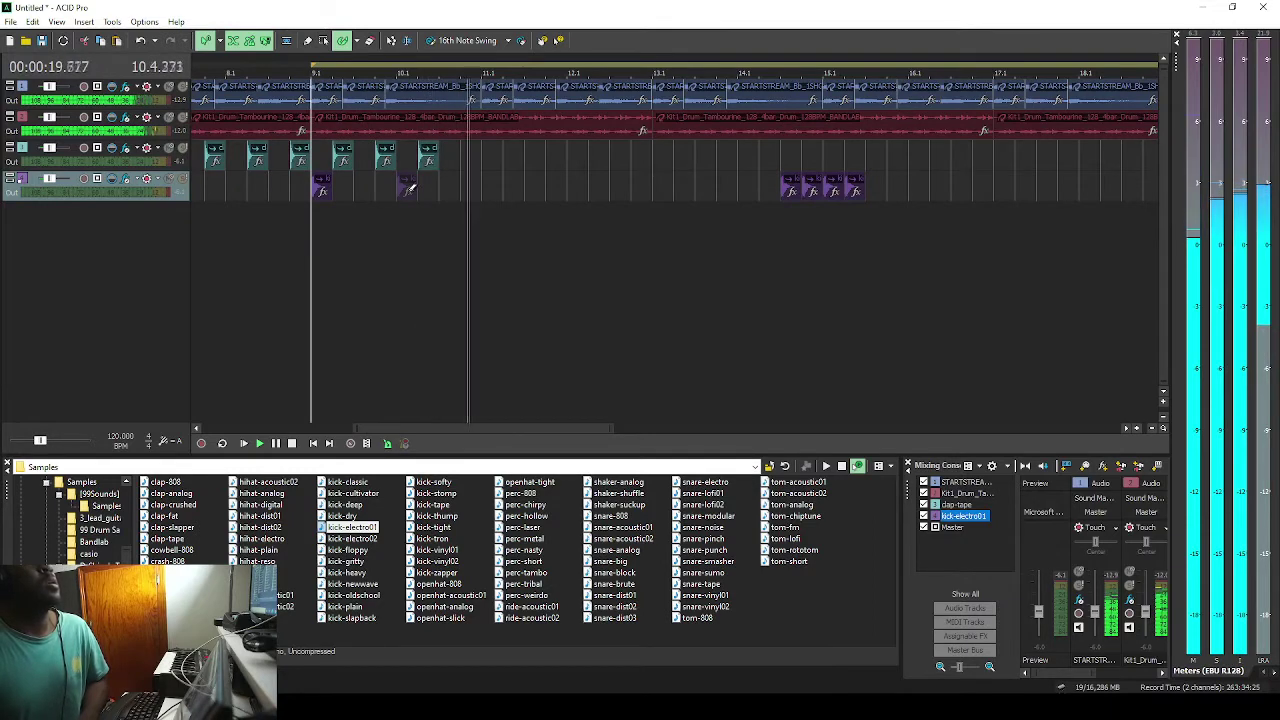
{"action": "left_click", "coordinate": [490, 188]}
{"action": "left_click", "coordinate": [471, 153]}
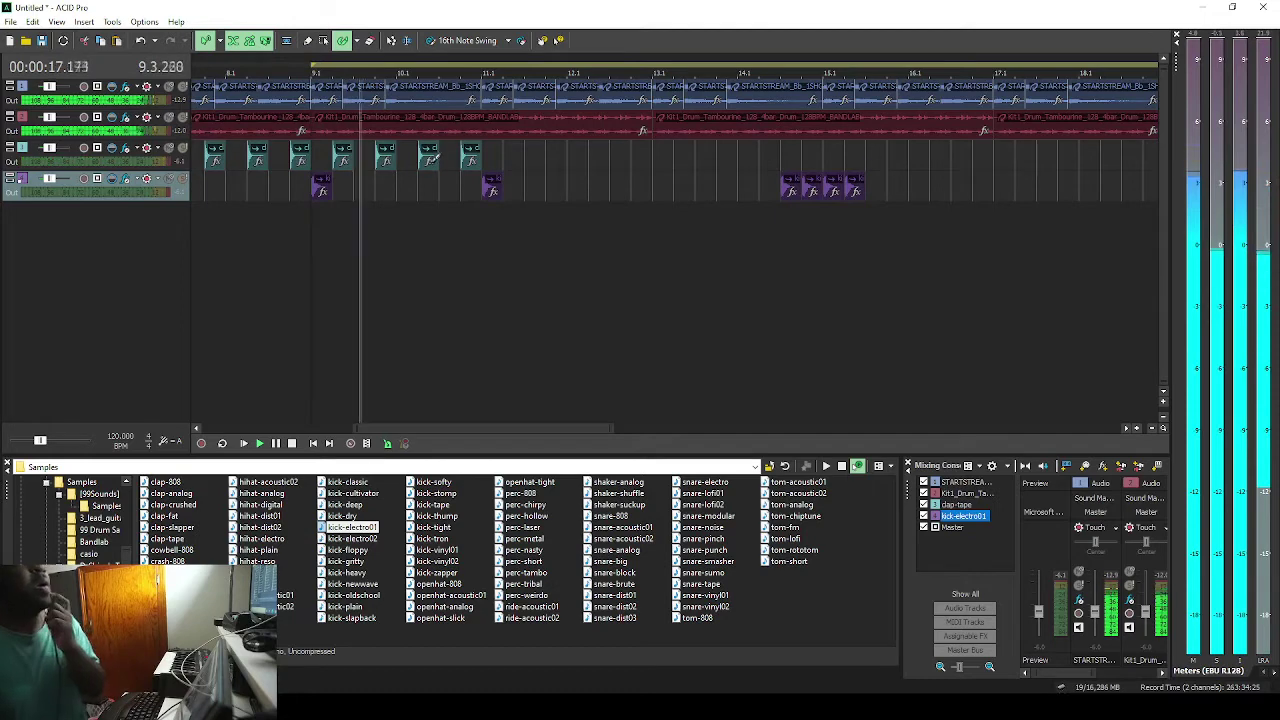
Paint clap-tape hits on beats 2 and 4 of bars 11 to 13, and a kick on the downbeat of bar 13.
{"action": "left_click", "coordinate": [513, 153]}
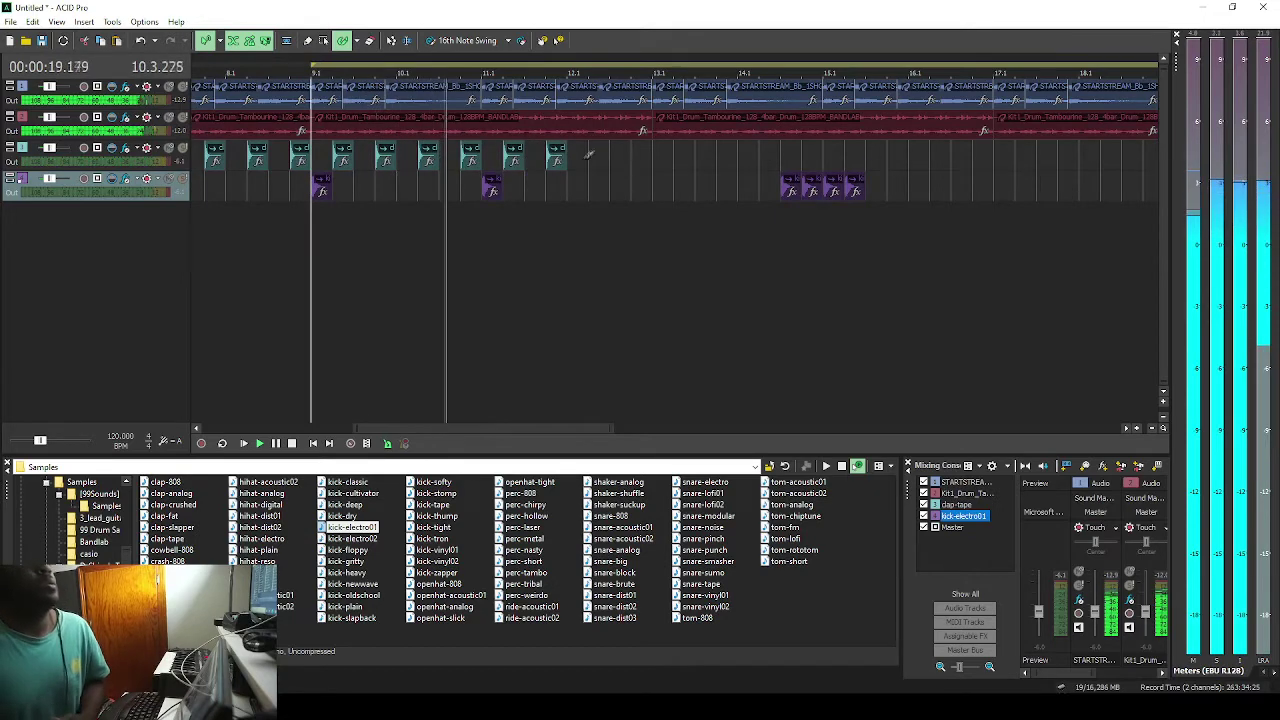
{"action": "left_click", "coordinate": [556, 153]}
{"action": "left_click", "coordinate": [599, 153]}
{"action": "left_click", "coordinate": [642, 153]}
{"action": "left_click", "coordinate": [662, 182]}
{"action": "left_click", "coordinate": [727, 153]}
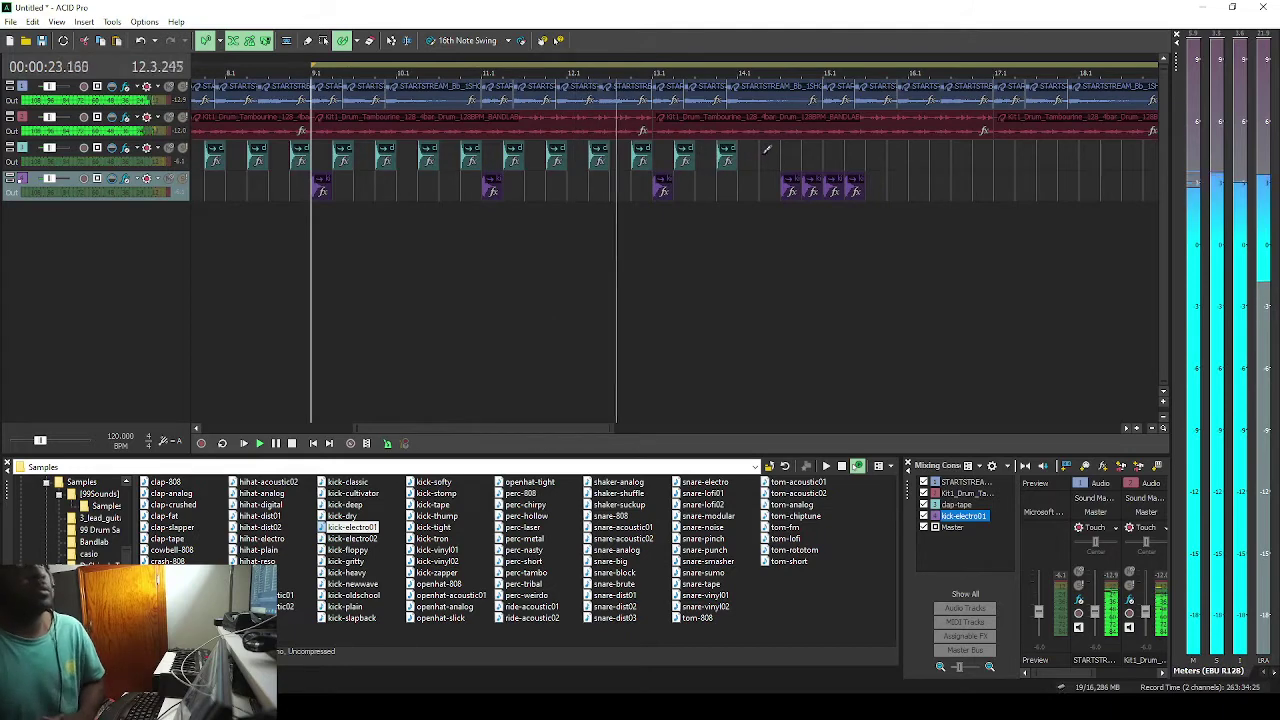
Paint clap-tape hits on beats 2 and 4 of bars 14 to 16, and erase the surplus kicks around bar 15's downbeat.
{"action": "left_click", "coordinate": [770, 153]}
{"action": "left_click", "coordinate": [812, 153]}
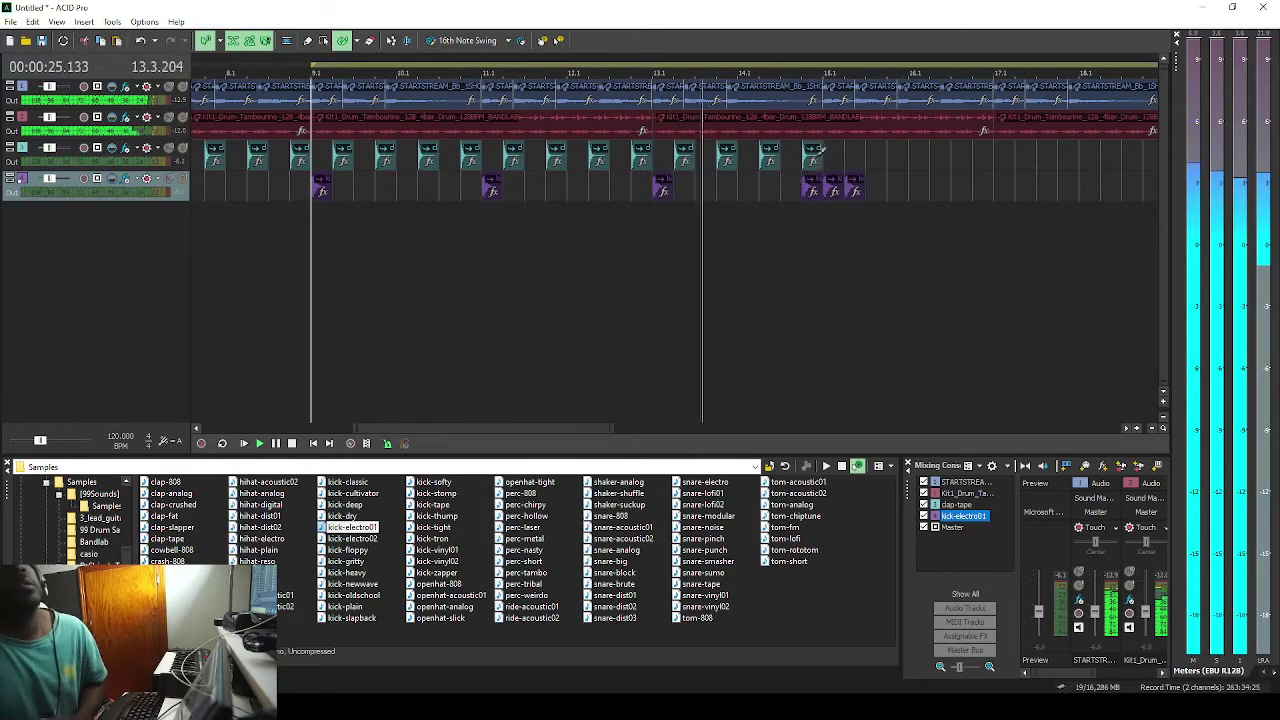
{"action": "right_click", "coordinate": [813, 180]}
{"action": "left_click", "coordinate": [855, 153]}
{"action": "left_click", "coordinate": [898, 153]}
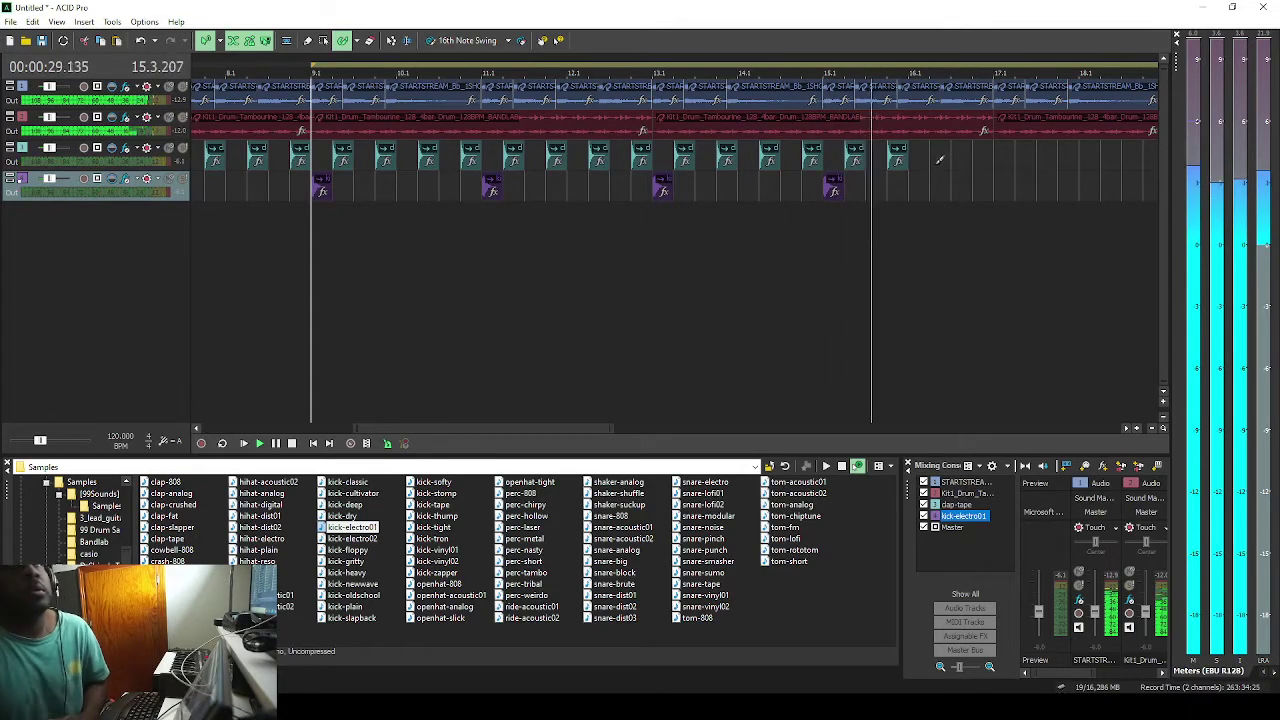
{"action": "left_click", "coordinate": [940, 153]}
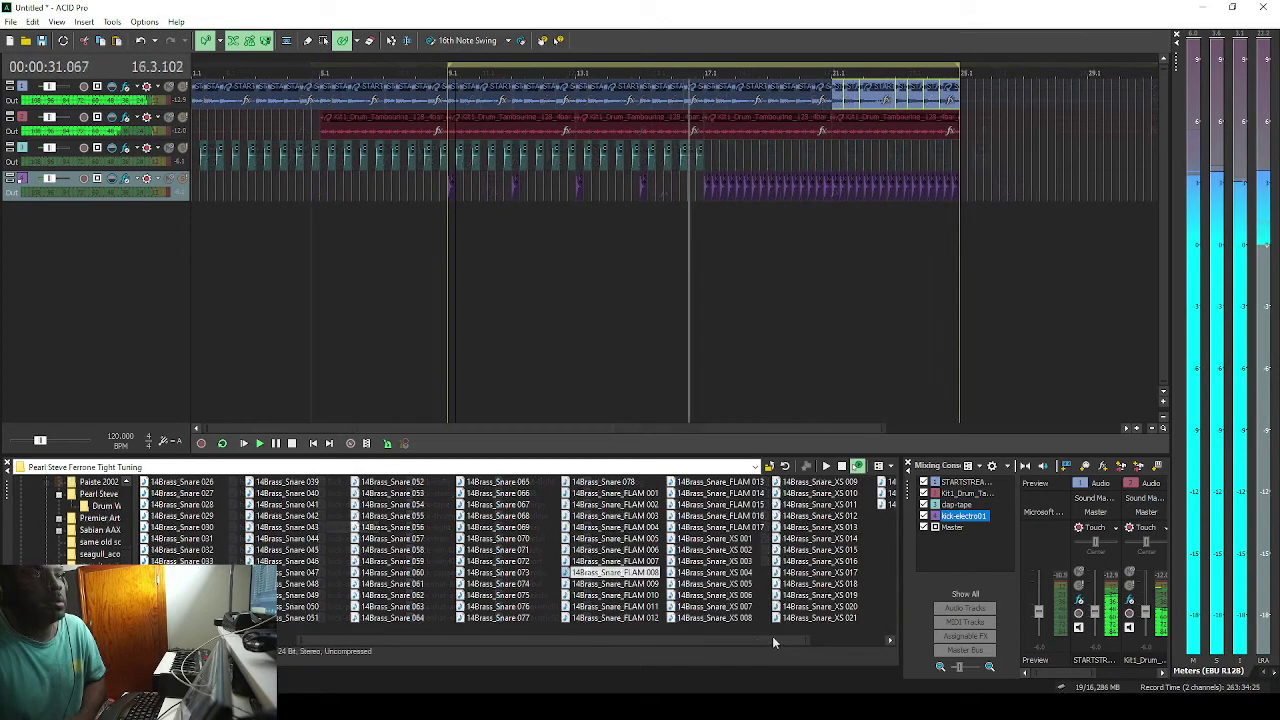
Audition several 14Brass_Snare samples in the Pearl Steve Ferrone Tight Tuning folder, including 067, 076 and 078.
{"action": "left_click", "coordinate": [778, 584]}
{"action": "left_click", "coordinate": [392, 538]}
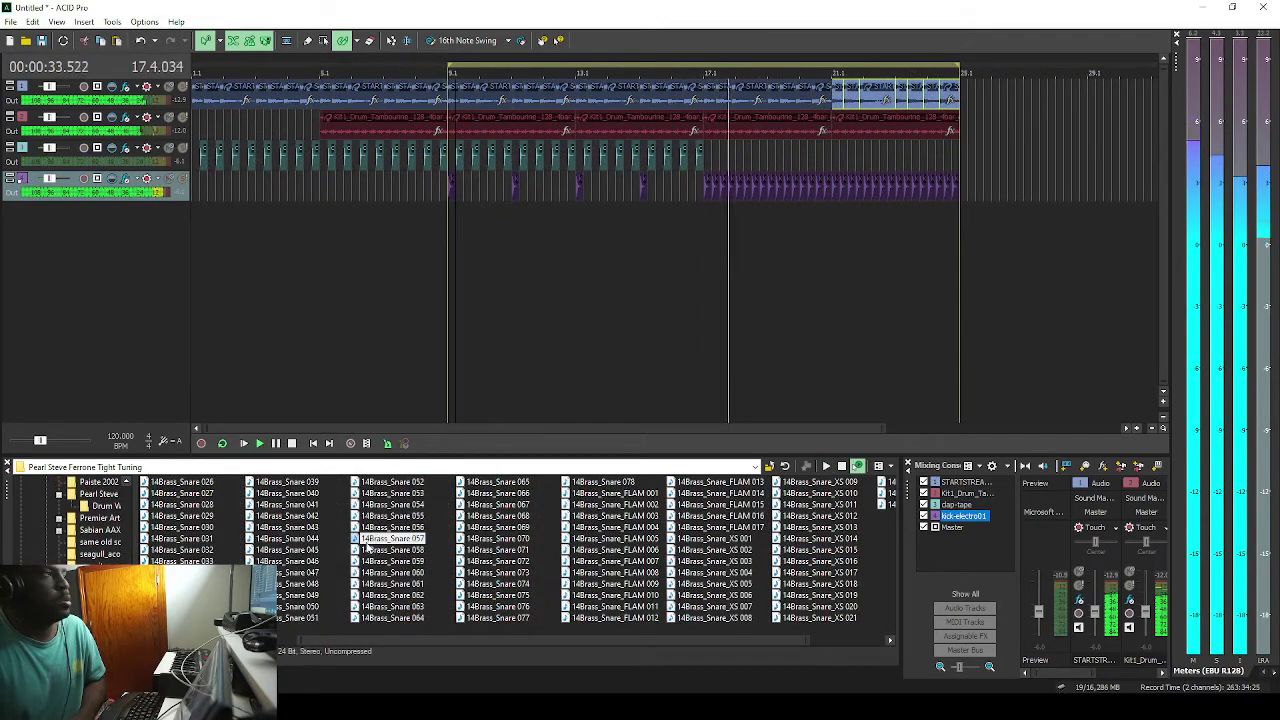
{"action": "left_click", "coordinate": [392, 618]}
{"action": "left_click", "coordinate": [498, 504]}
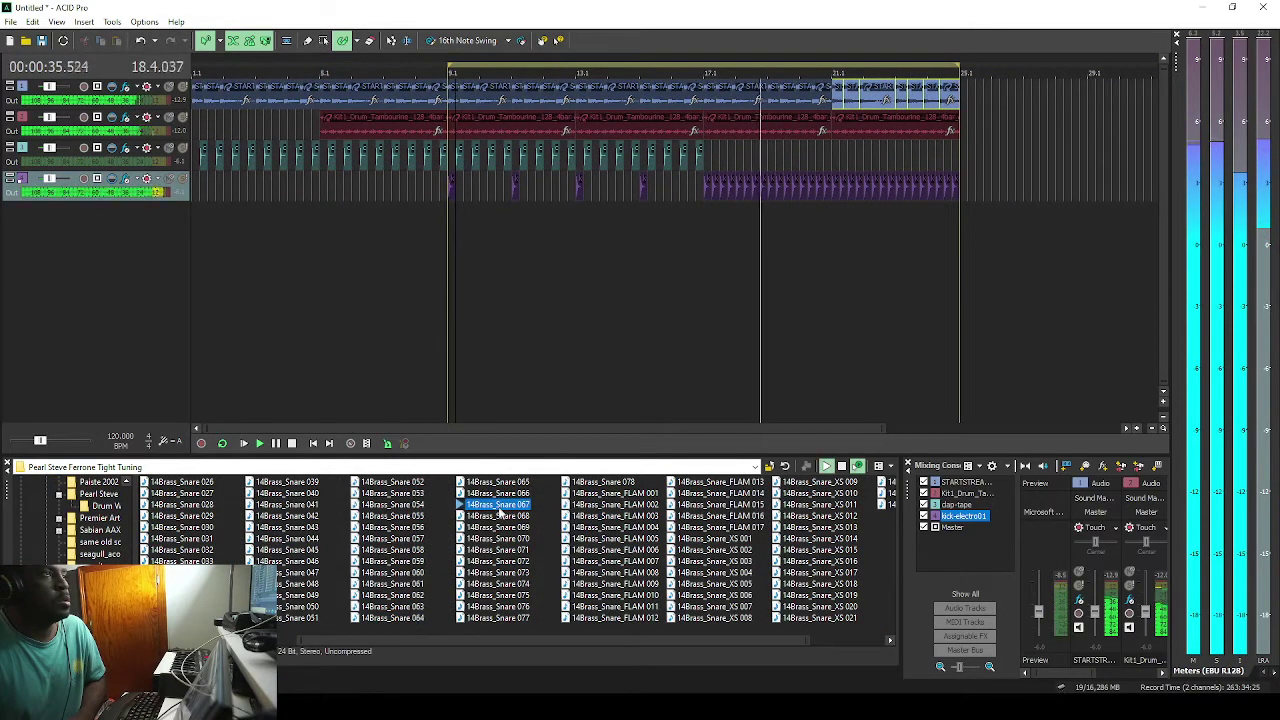
{"action": "left_click", "coordinate": [498, 584]}
{"action": "left_click", "coordinate": [506, 607]}
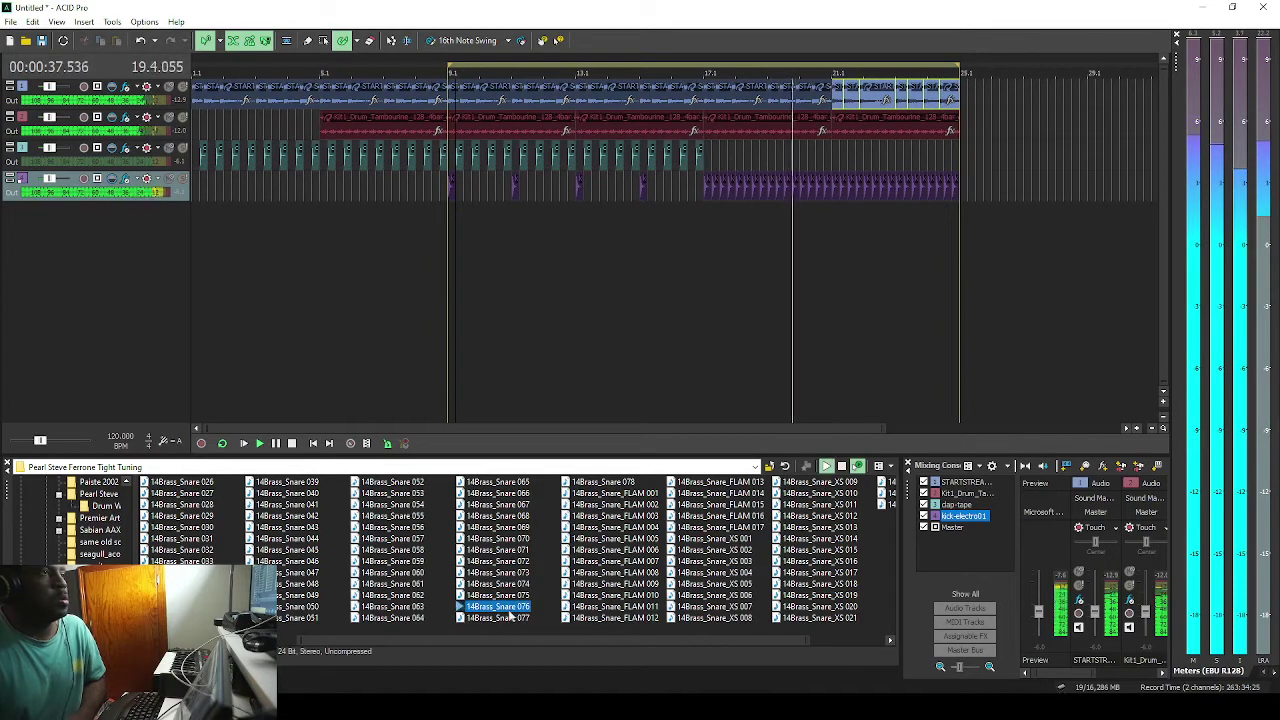
{"action": "left_click", "coordinate": [612, 483]}
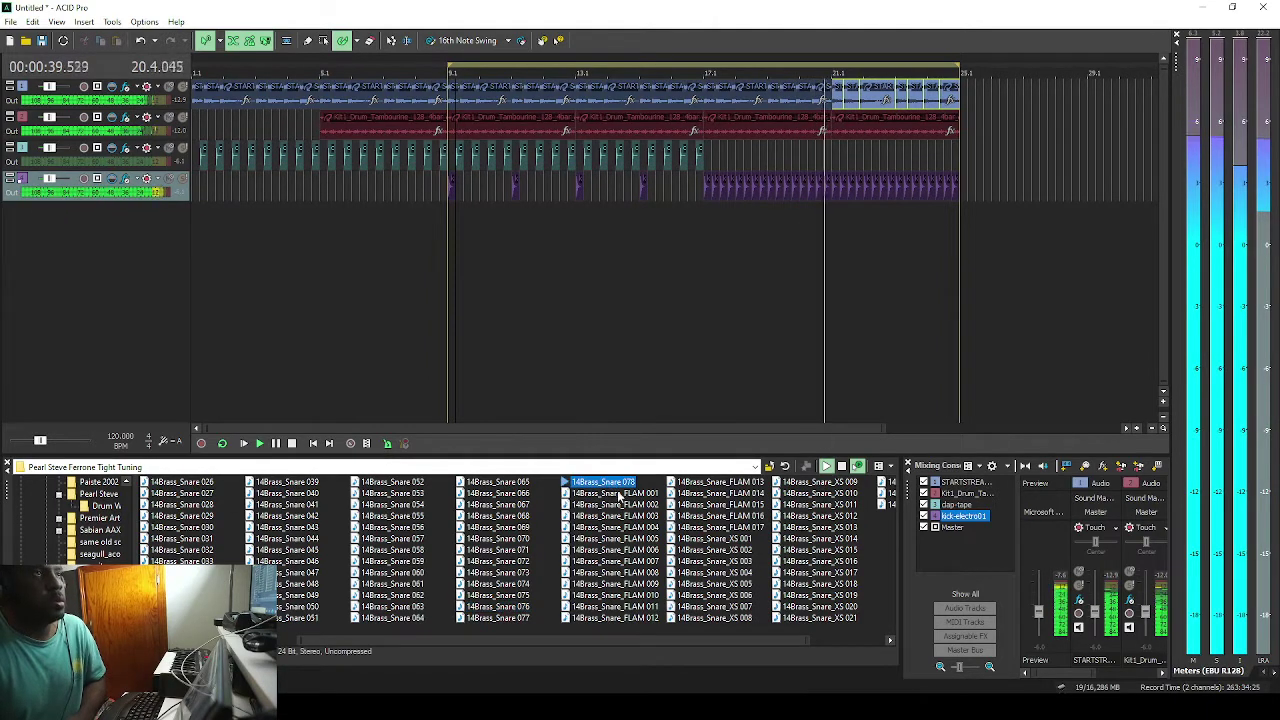
Add 14Brass_Snare 078 as a new track below the kick track.
{"action": "left_click_drag", "start_coordinate": [566, 483], "coordinate": [110, 278]}
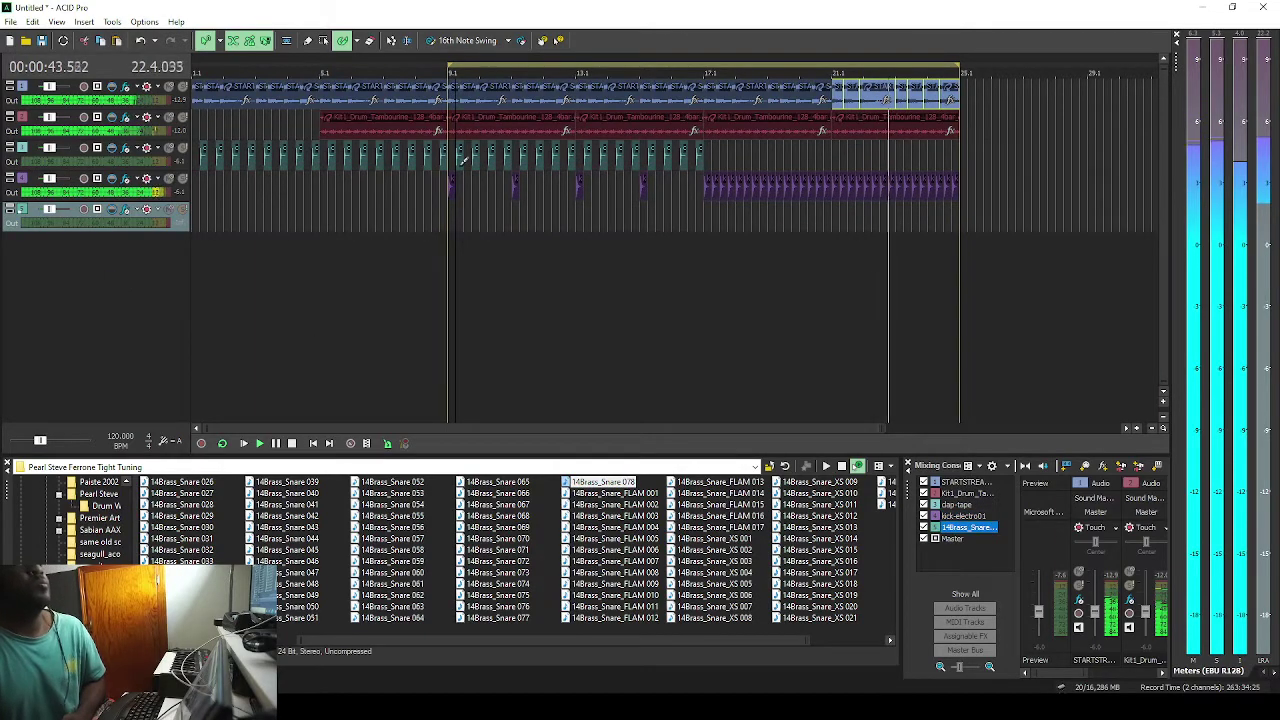
{"action": "scroll", "coordinate": [460, 166], "scroll_direction": "up", "scroll_amount": 1}
{"action": "left_click_drag", "start_coordinate": [761, 426], "coordinate": [548, 382]}
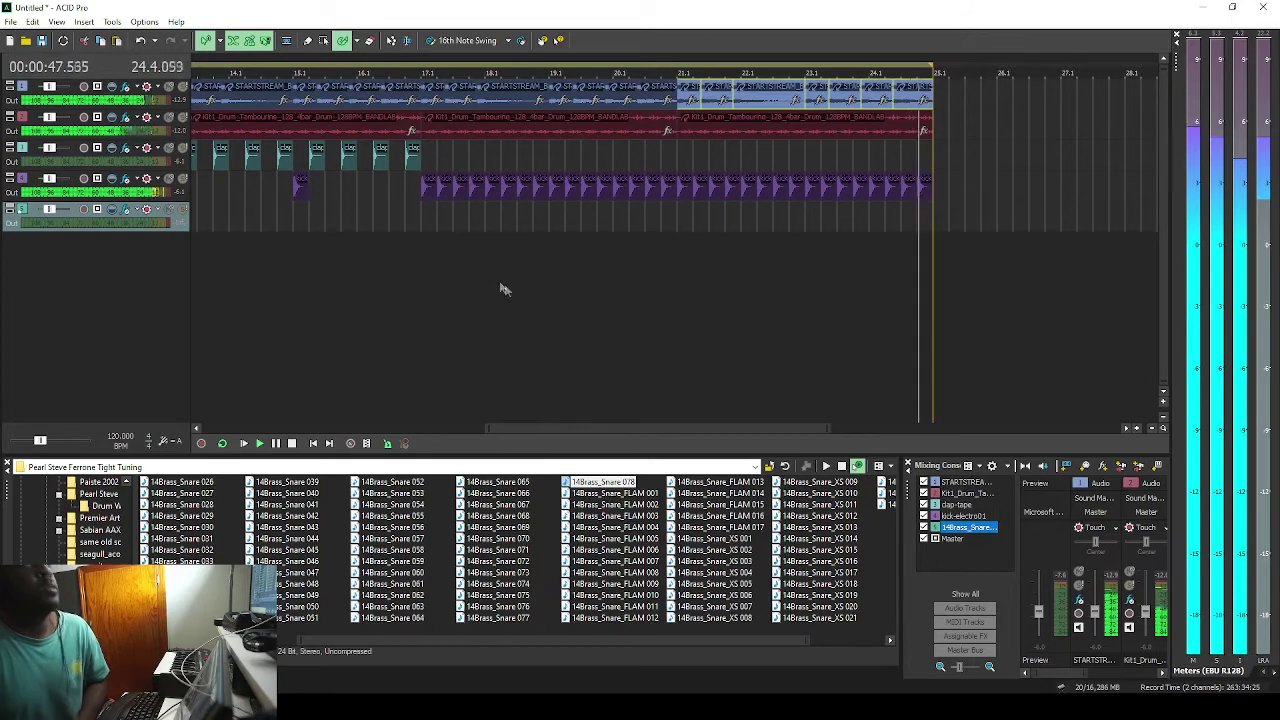
{"action": "left_click_drag", "start_coordinate": [557, 429], "coordinate": [434, 423]}
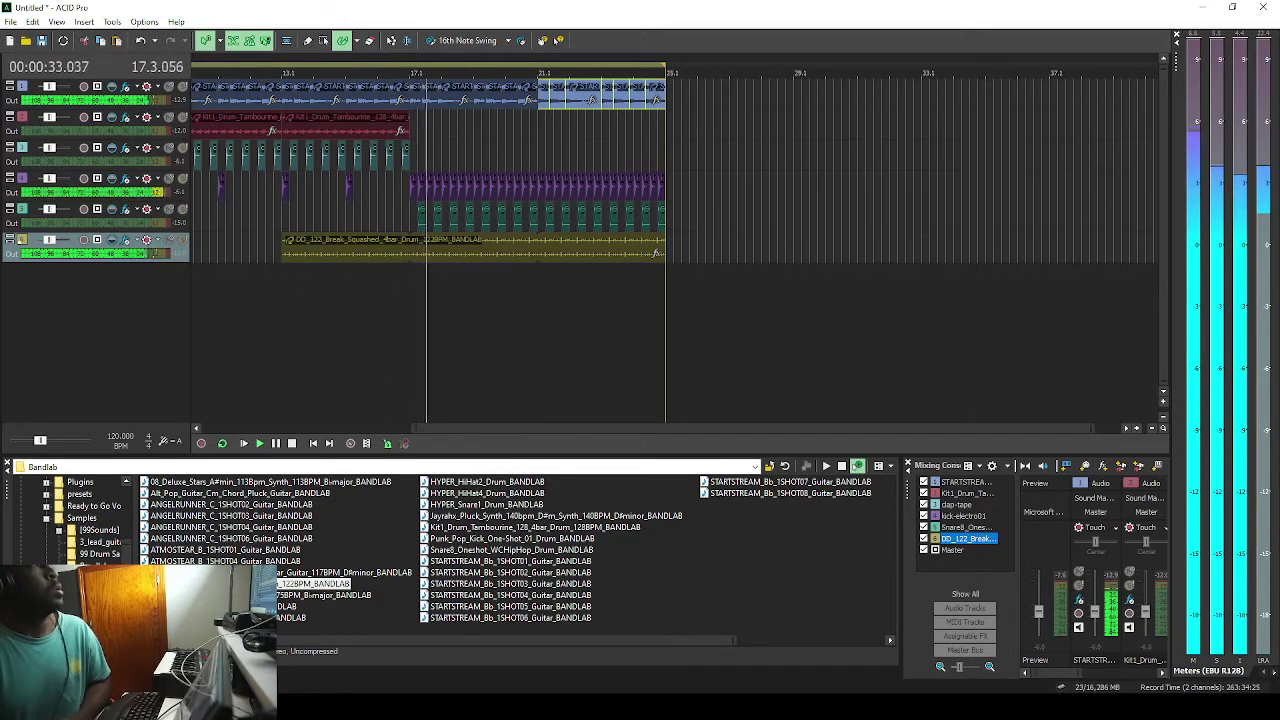
Erase the DD_122_Break_Squashed drum loop from the sixth track.
{"action": "scroll", "coordinate": [57, 562], "scroll_direction": "up", "scroll_amount": 5}
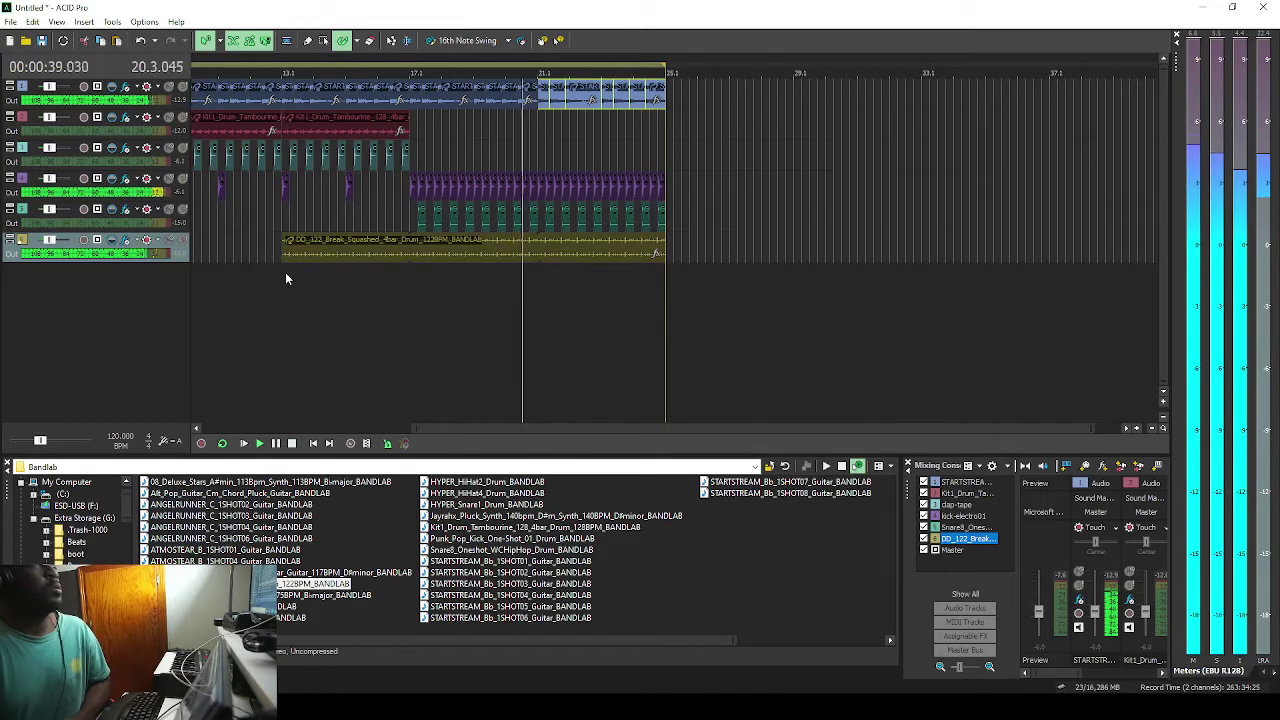
{"action": "mouse_move", "coordinate": [289, 251]}
{"action": "left_mouse_down"}
{"action": "mouse_move", "coordinate": [629, 263]}
{"action": "mouse_move", "coordinate": [686, 249]}
{"action": "mouse_move", "coordinate": [551, 253]}
{"action": "left_mouse_up"}
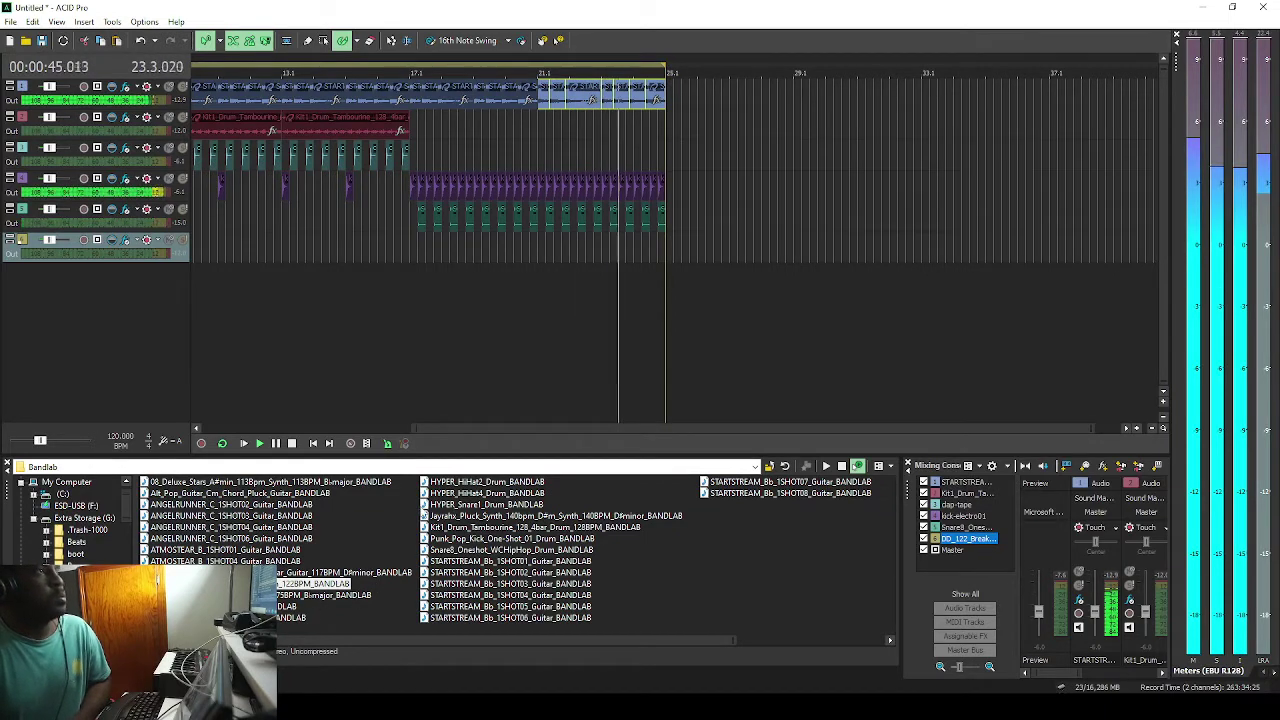
Audition the Jayrahu pluck and HYPER hi-hat samples, and add HYPER_HiHat2_Drum_BANDLAB as a new seventh track.
{"action": "left_click", "coordinate": [520, 516]}
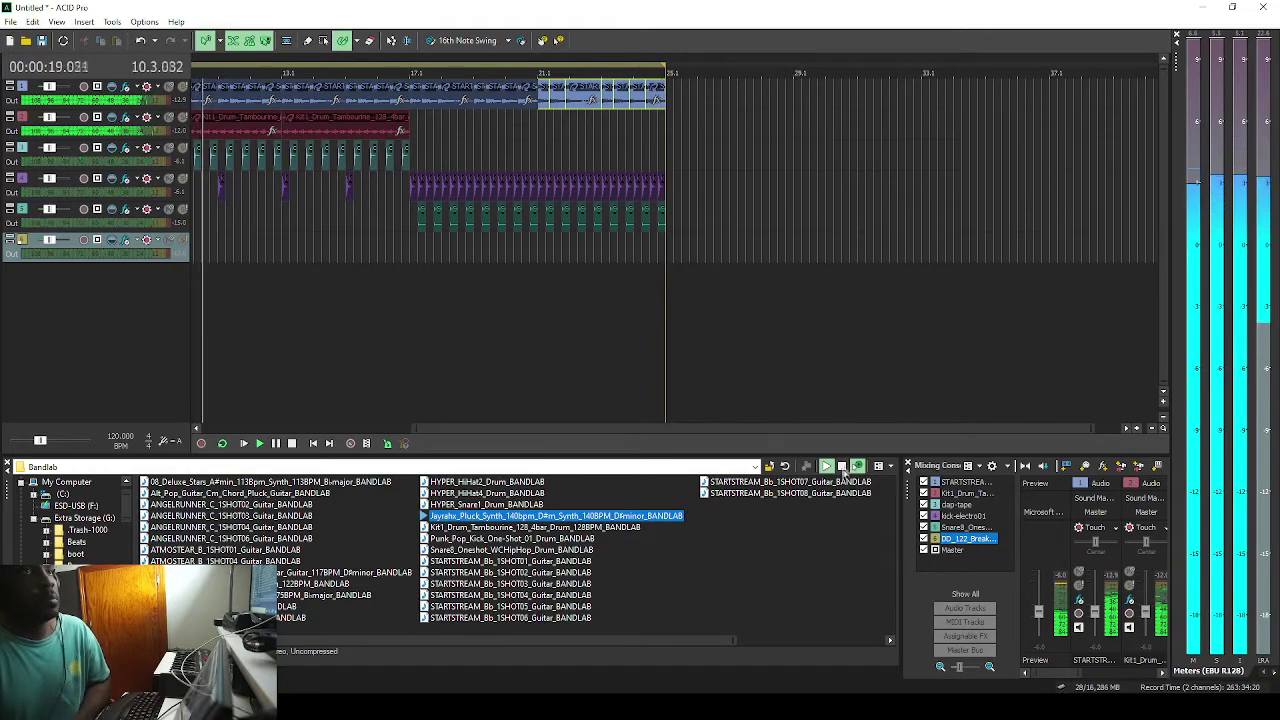
{"action": "left_click", "coordinate": [493, 494]}
{"action": "key", "text": "Up"}
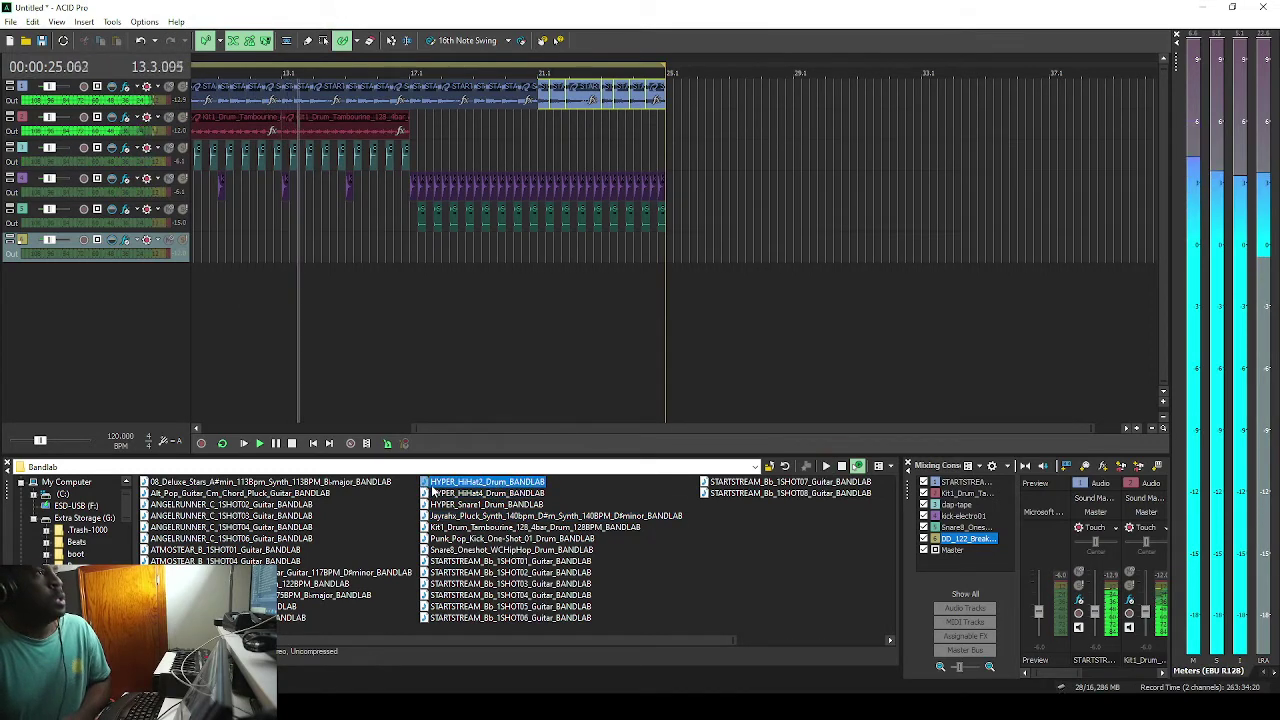
{"action": "left_click_drag", "start_coordinate": [426, 486], "coordinate": [98, 308]}
Set the loop region to bars 17 to 24.
{"action": "scroll", "coordinate": [243, 356], "scroll_direction": "up", "scroll_amount": 1}
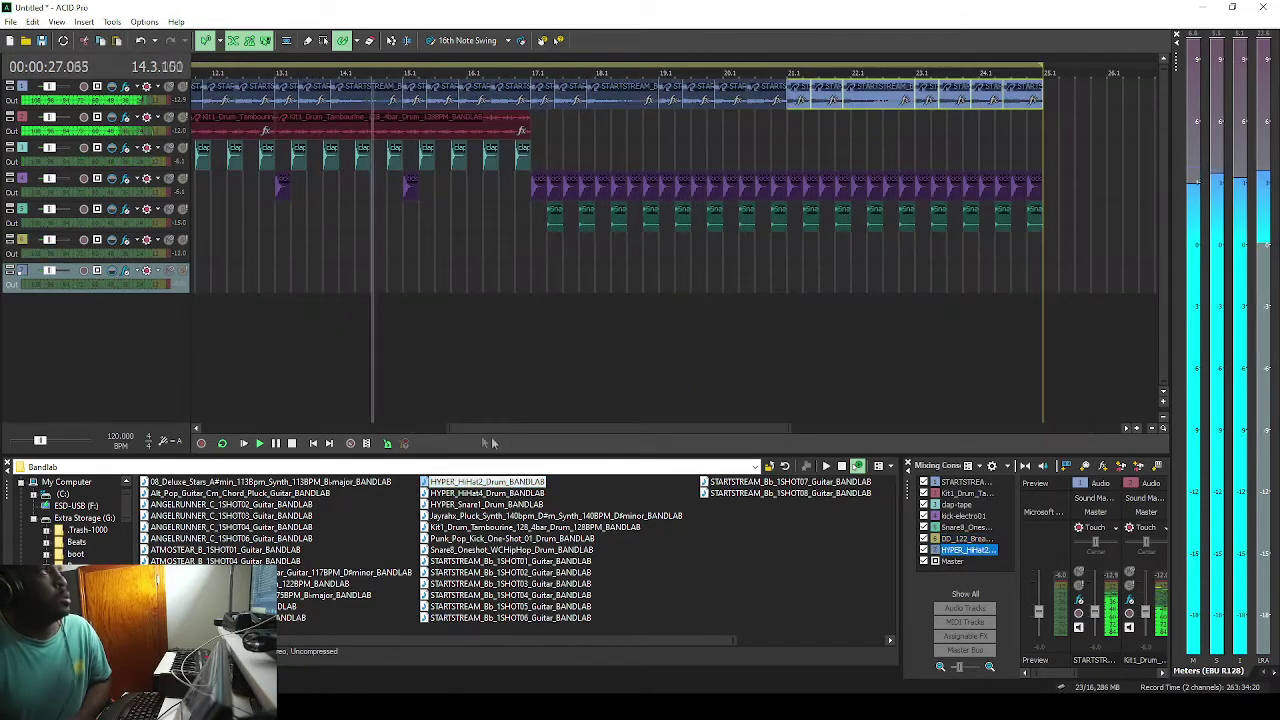
{"action": "left_click_drag", "start_coordinate": [492, 427], "coordinate": [385, 423]}
{"action": "scroll", "coordinate": [610, 259], "scroll_direction": "down", "scroll_amount": 1}
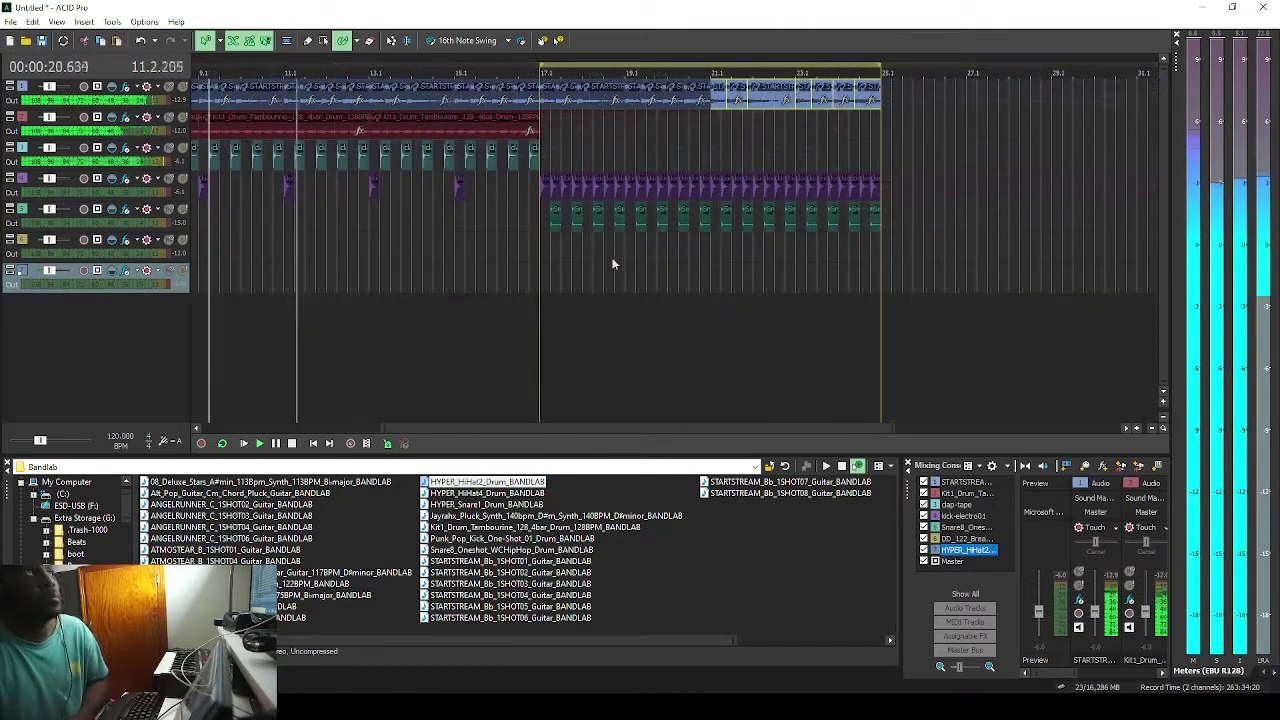
Try HYPER_HiHat2 hits on beats 2 and 4 of bar 13 on the seventh track, and play from bar 13.
{"action": "scroll", "coordinate": [610, 259], "scroll_direction": "up", "scroll_amount": 1}
{"action": "scroll", "coordinate": [610, 264], "scroll_direction": "down", "scroll_amount": 2}
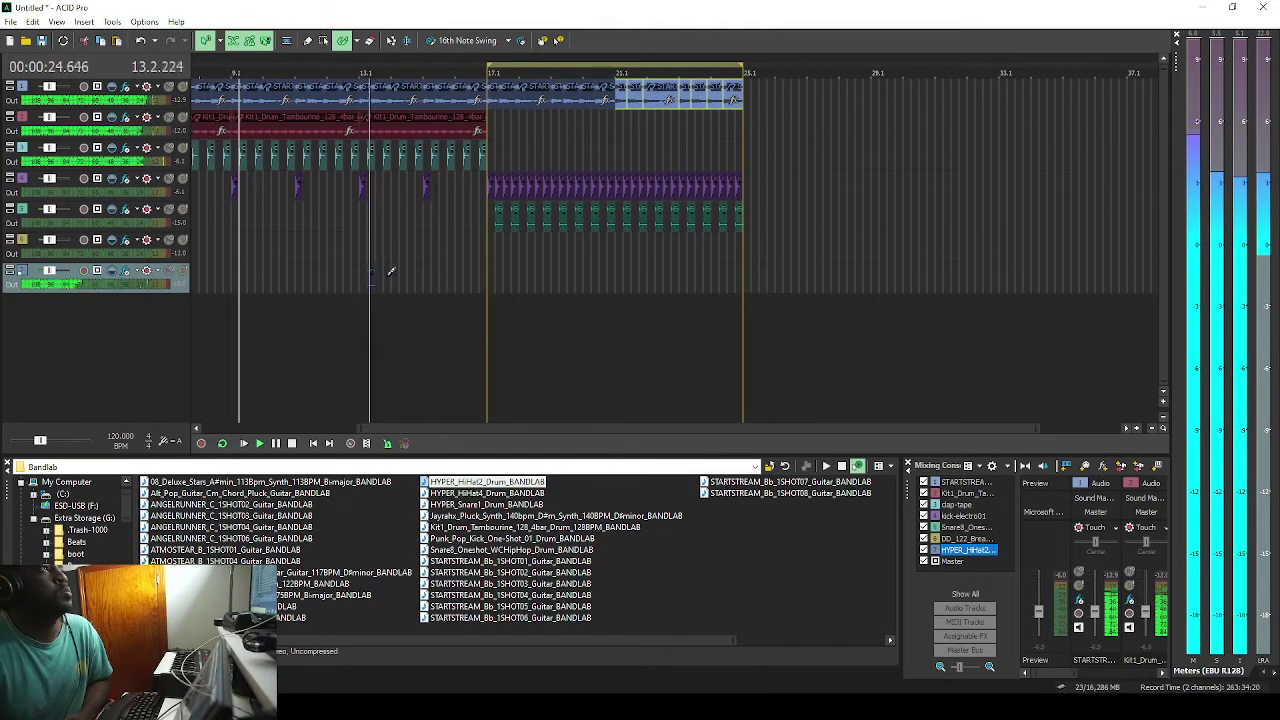
{"action": "scroll", "coordinate": [392, 283], "scroll_direction": "up", "scroll_amount": 2}
{"action": "scroll", "coordinate": [400, 280], "scroll_direction": "up", "scroll_amount": 1}
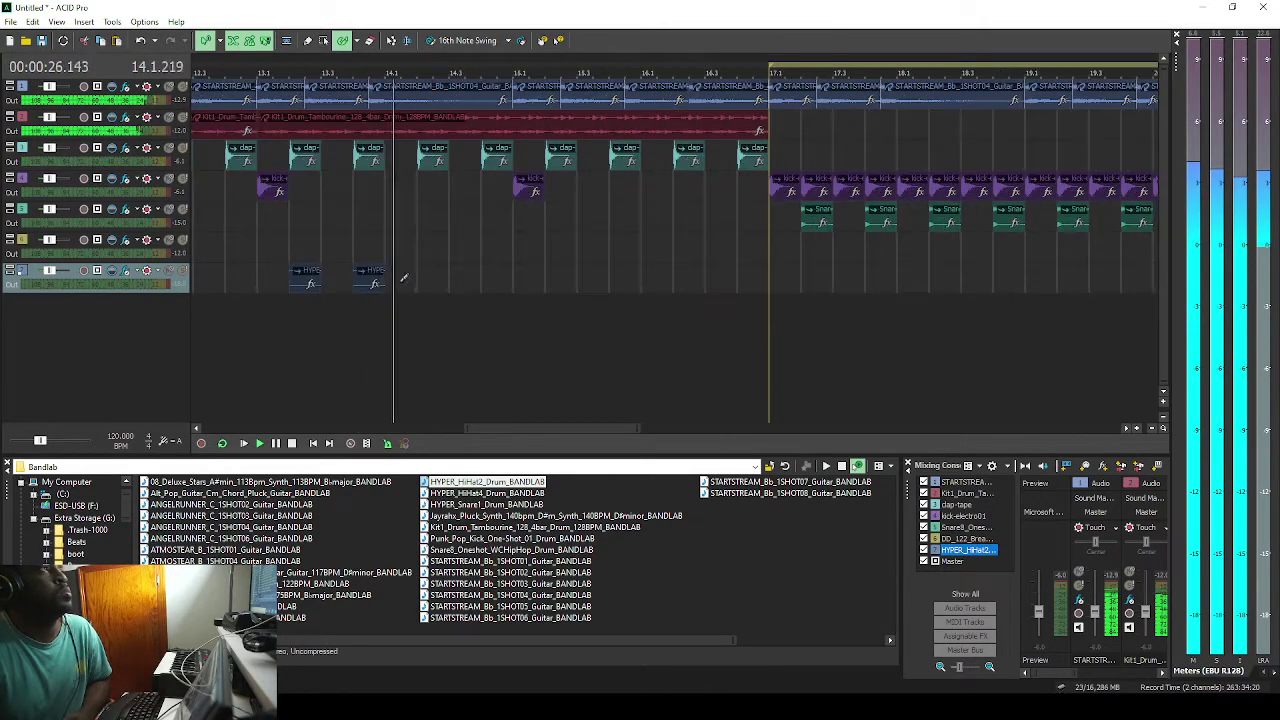
{"action": "left_click", "coordinate": [258, 60]}
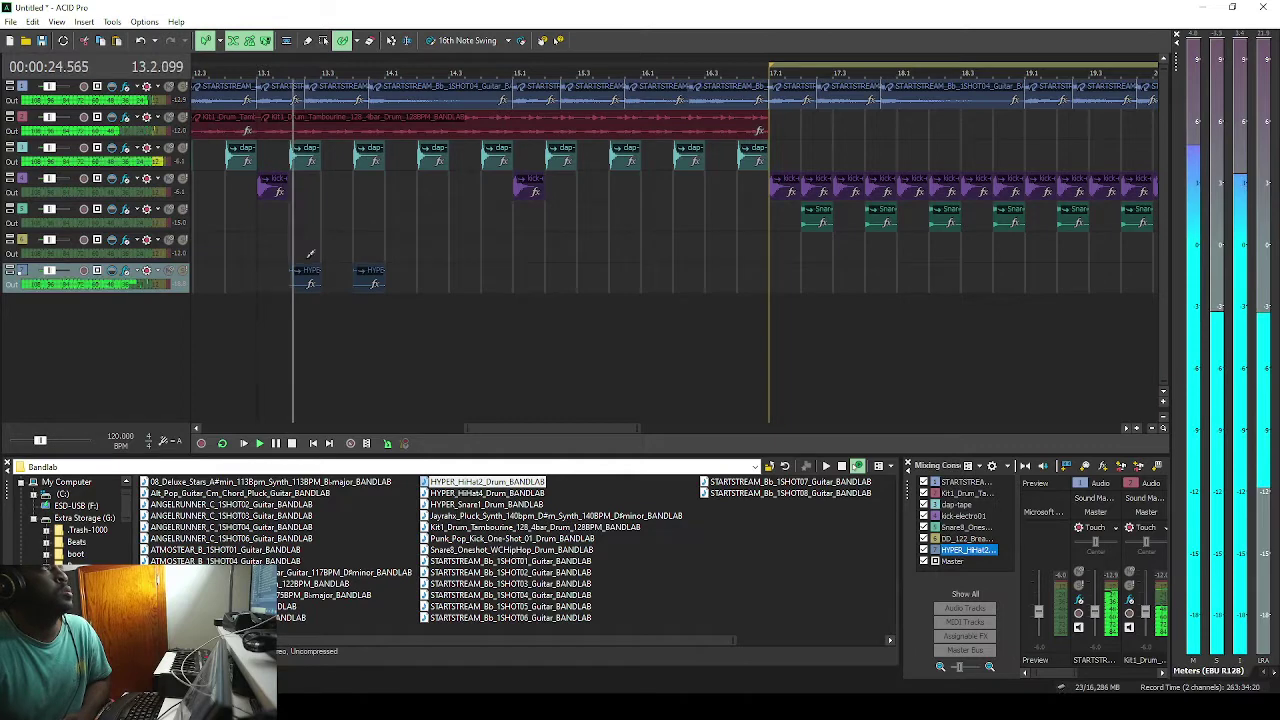
Set the snap grid to 8th notes and paint HYPER_HiHat2 hits on every offbeat of bars 13 to 16 on the seventh track.
{"action": "left_click", "coordinate": [220, 41]}
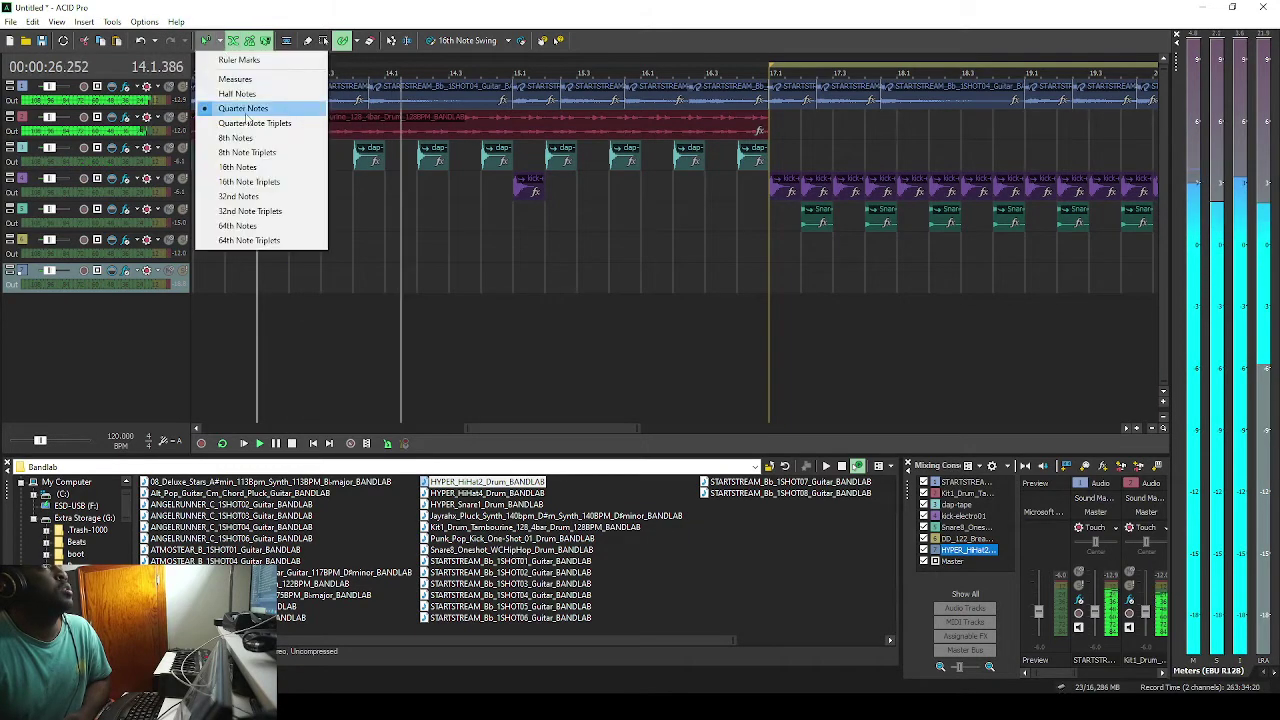
{"action": "left_click", "coordinate": [238, 138]}
{"action": "left_click", "coordinate": [245, 69]}
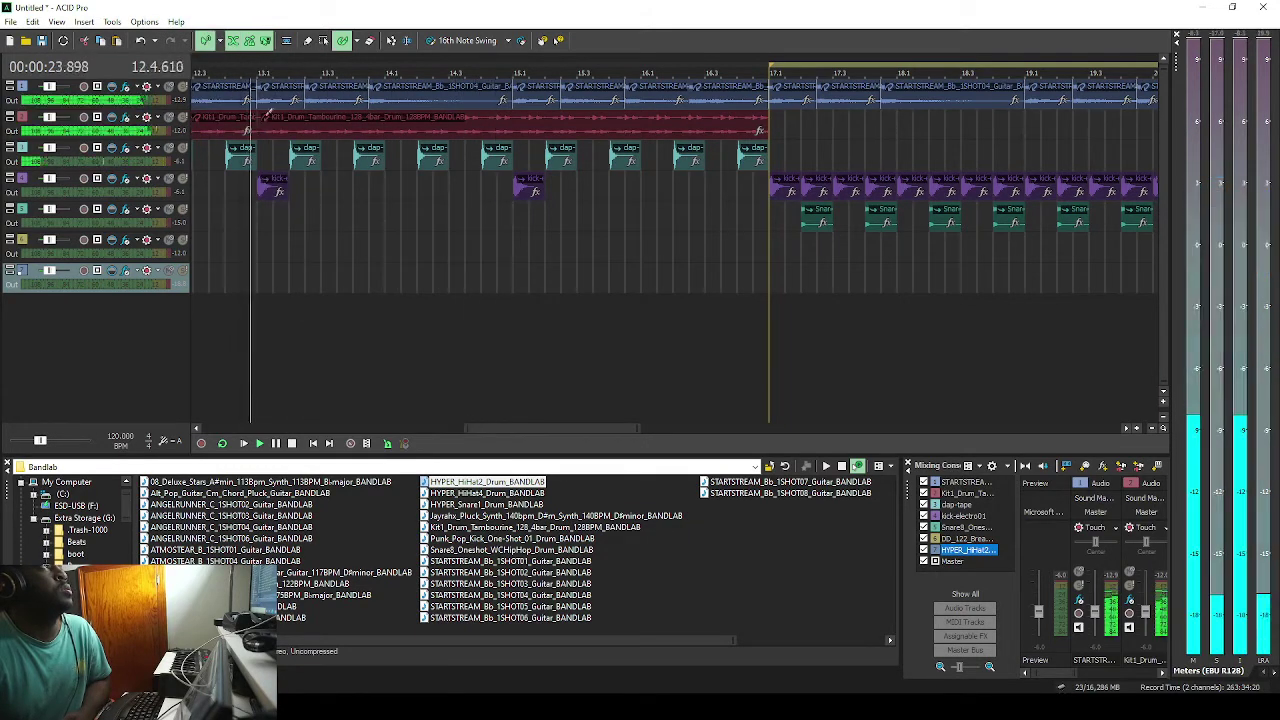
{"action": "left_click", "coordinate": [279, 273]}
{"action": "left_click", "coordinate": [310, 272]}
{"action": "left_click", "coordinate": [344, 272]}
{"action": "left_click", "coordinate": [376, 272]}
{"action": "left_click", "coordinate": [408, 272]}
{"action": "left_click", "coordinate": [440, 272]}
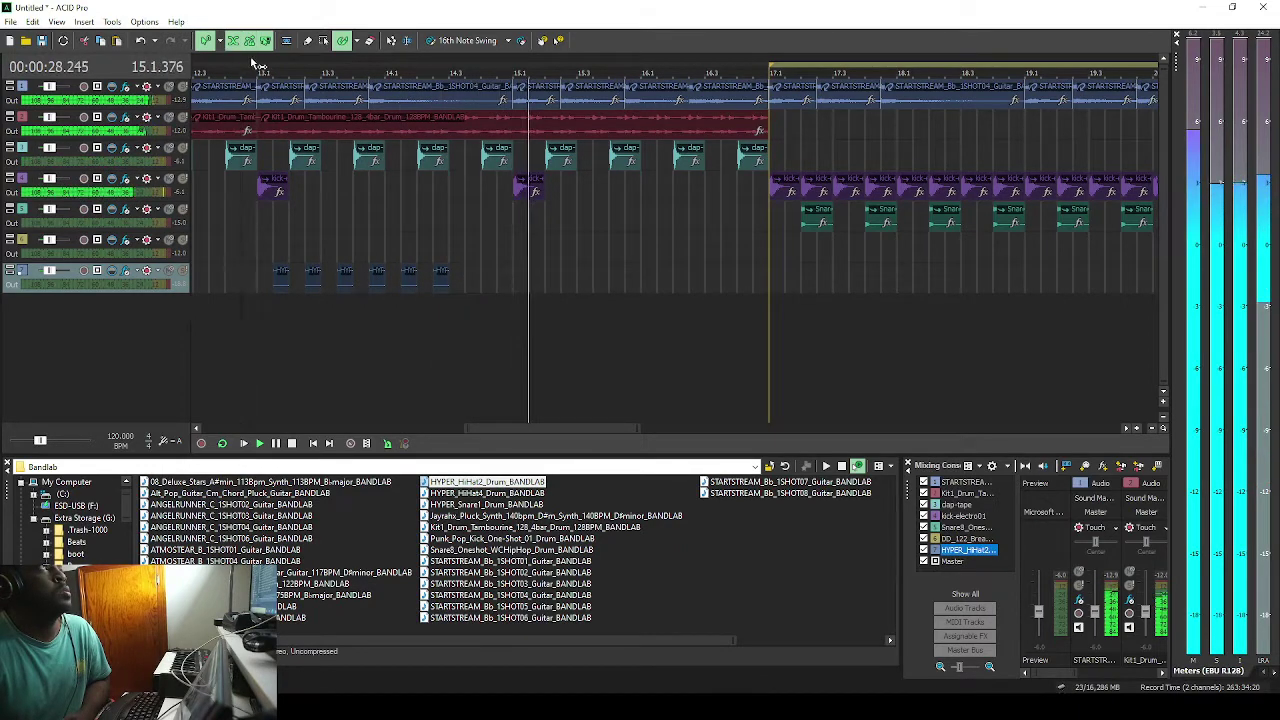
{"action": "left_click", "coordinate": [472, 272]}
{"action": "left_click", "coordinate": [504, 272]}
{"action": "left_click", "coordinate": [536, 272]}
{"action": "left_click", "coordinate": [568, 272]}
{"action": "left_click", "coordinate": [600, 272]}
{"action": "left_click", "coordinate": [640, 272]}
{"action": "left_click", "coordinate": [668, 272]}
{"action": "left_click", "coordinate": [700, 272]}
{"action": "left_click", "coordinate": [732, 272]}
{"action": "left_click", "coordinate": [762, 272]}
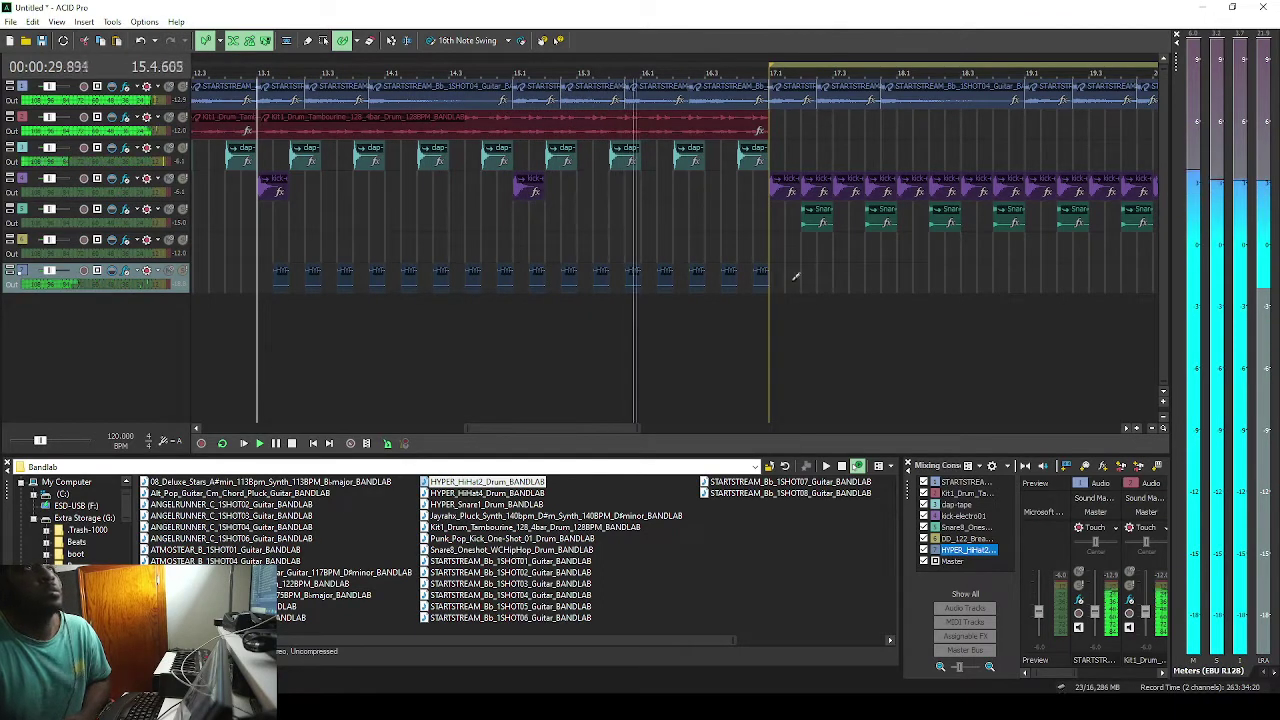
Paint HYPER_HiHat2 hits on every offbeat of bars 17 to 24 on the seventh track.
{"action": "left_click", "coordinate": [794, 272]}
{"action": "left_click", "coordinate": [826, 272]}
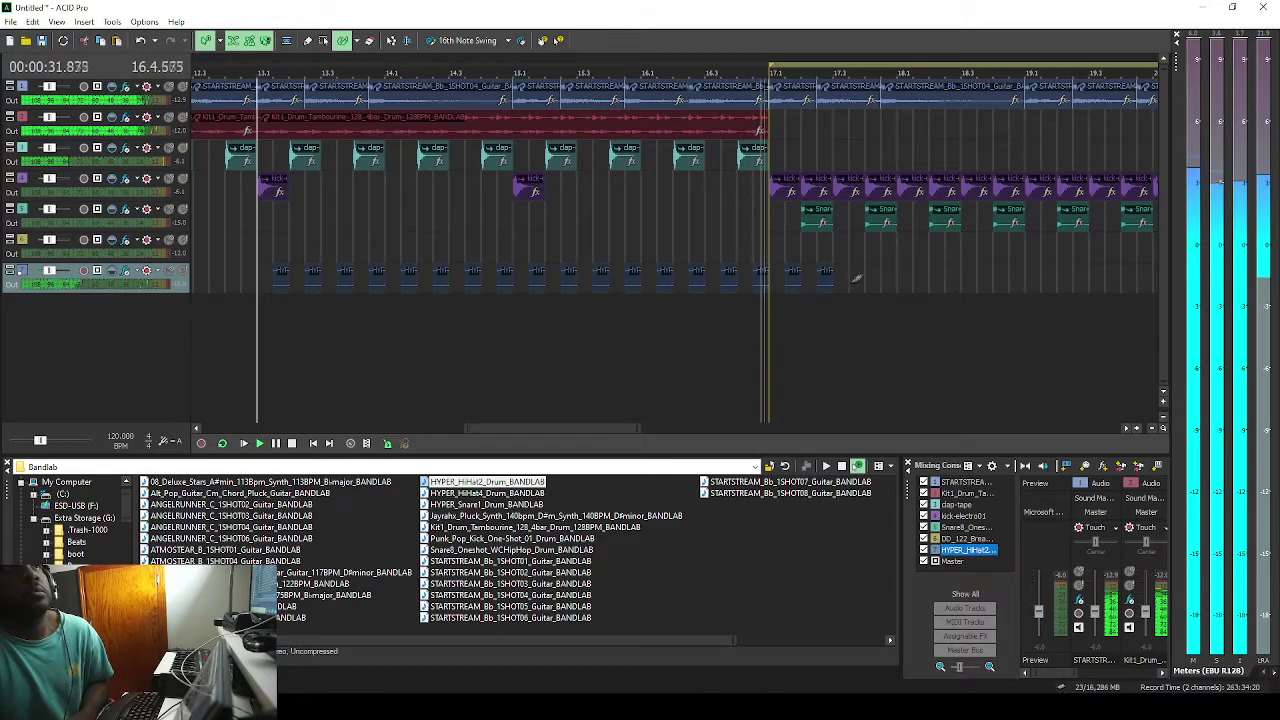
{"action": "left_click", "coordinate": [858, 272]}
{"action": "left_click", "coordinate": [890, 272]}
{"action": "left_click", "coordinate": [922, 272]}
{"action": "left_click", "coordinate": [954, 272]}
{"action": "left_click", "coordinate": [986, 272]}
{"action": "left_click", "coordinate": [1018, 272]}
{"action": "left_click", "coordinate": [1050, 272]}
{"action": "left_click", "coordinate": [1082, 272]}
{"action": "left_click", "coordinate": [1114, 272]}
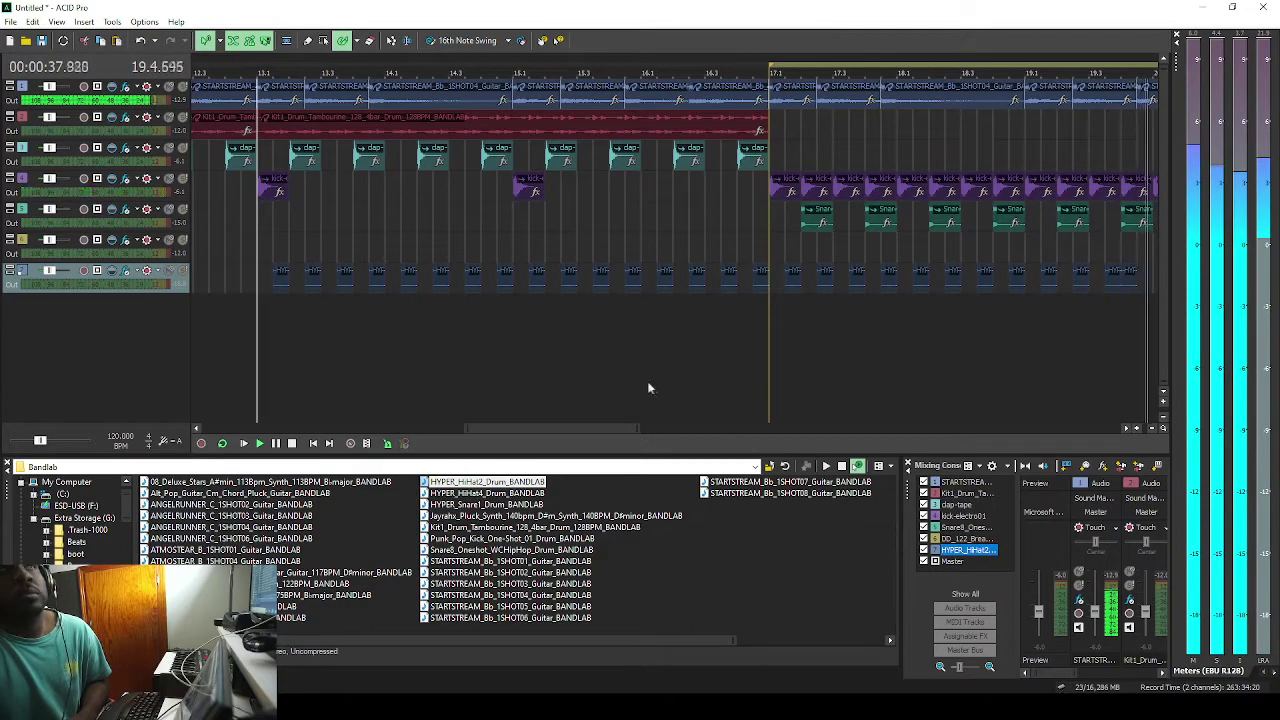
{"action": "scroll", "coordinate": [648, 381], "scroll_direction": "down", "scroll_amount": 3}
{"action": "scroll", "coordinate": [812, 281], "scroll_direction": "up", "scroll_amount": 3}
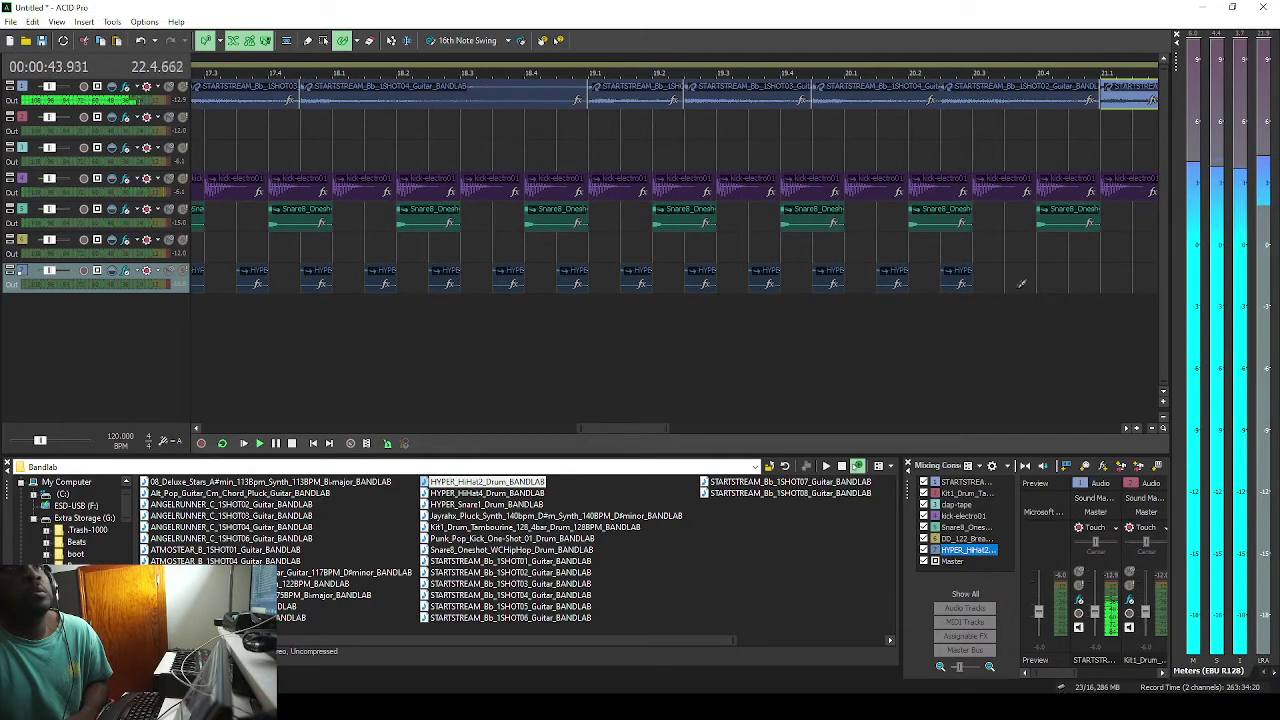
{"action": "scroll", "coordinate": [1121, 289], "scroll_direction": "down", "scroll_amount": 4}
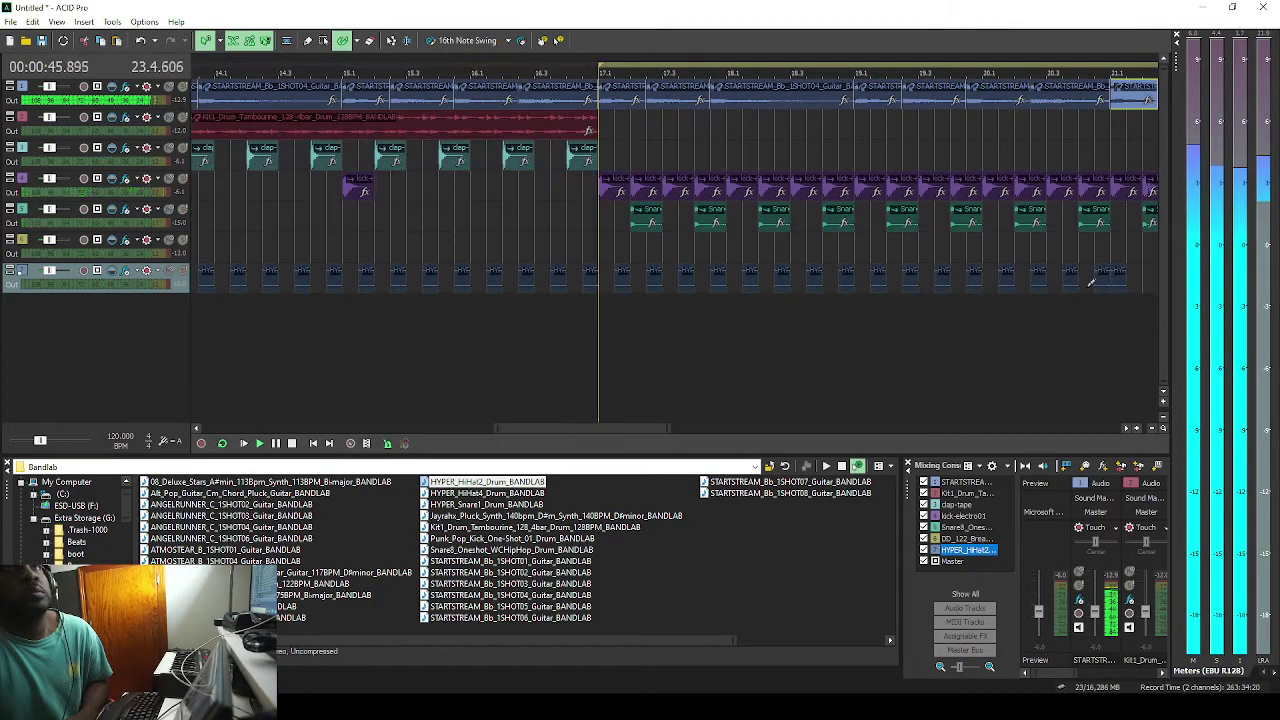
{"action": "left_click_drag", "start_coordinate": [658, 430], "coordinate": [780, 434]}
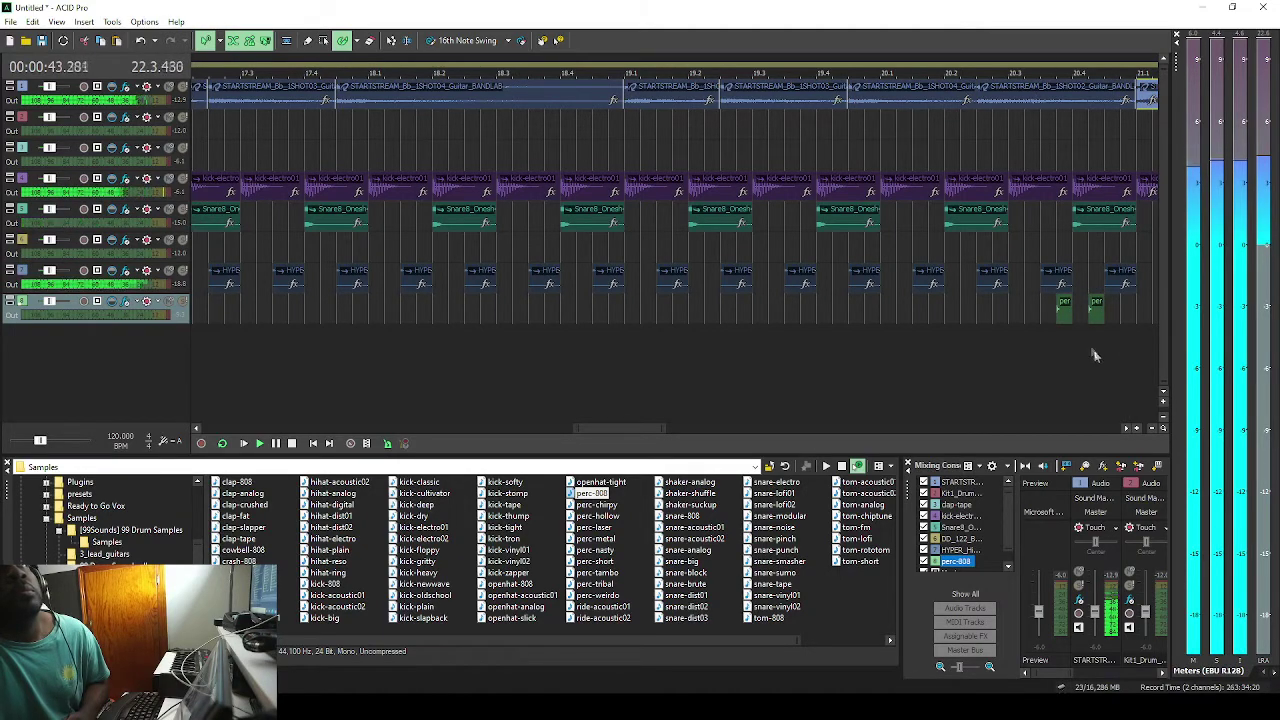
Place matching groups of perc-808 hits at the end of bars 20 and 24 on the eighth track.
{"action": "scroll", "coordinate": [1037, 330], "scroll_direction": "down", "scroll_amount": 5}
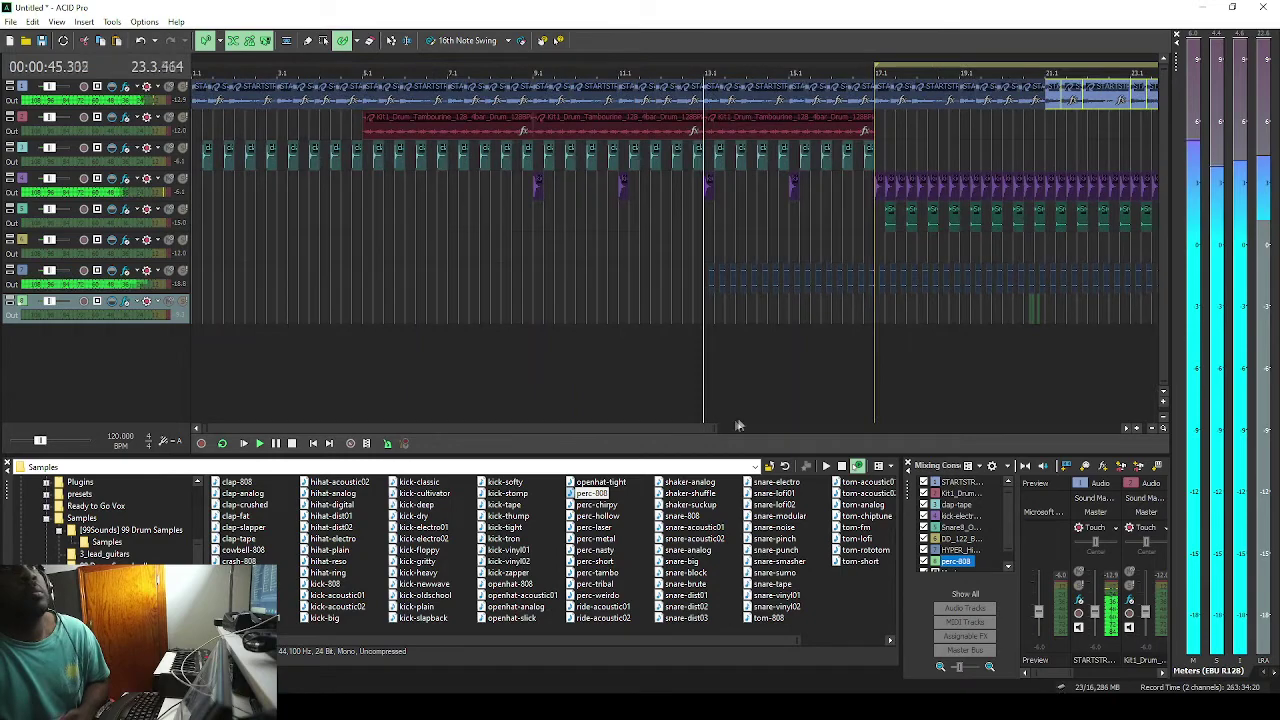
{"action": "left_click_drag", "start_coordinate": [682, 428], "coordinate": [928, 372]}
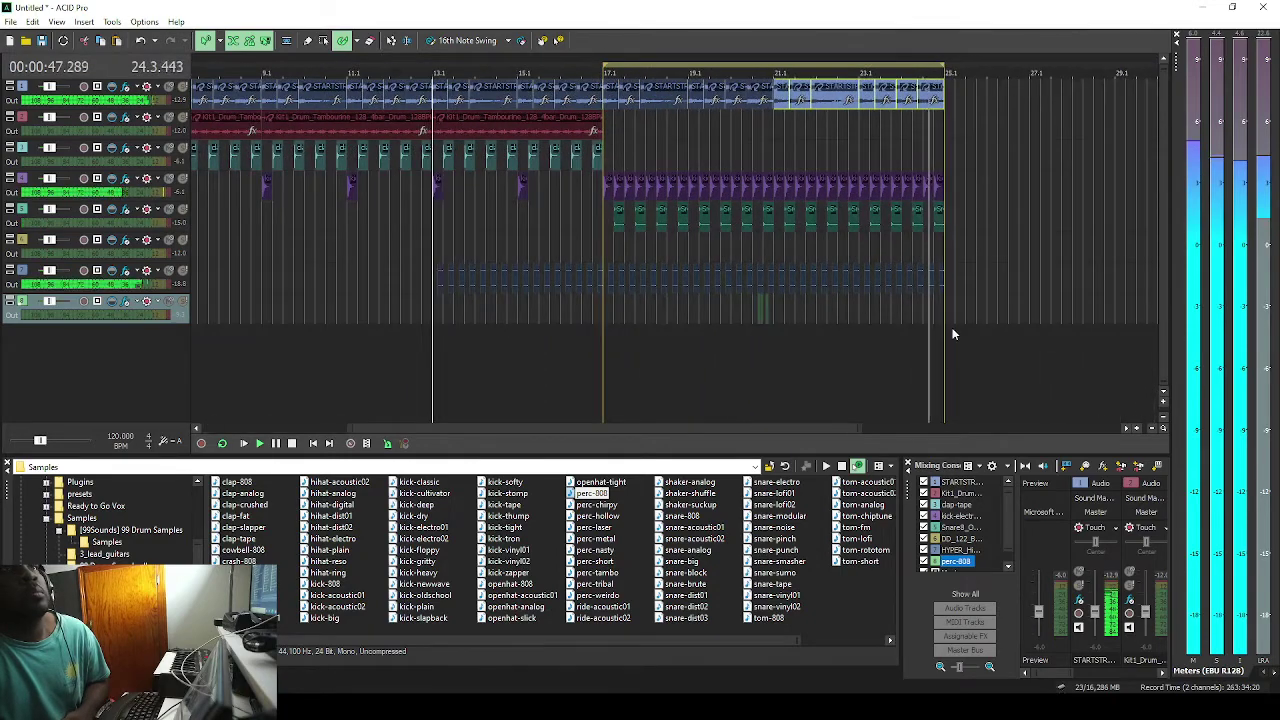
{"action": "scroll", "coordinate": [940, 330], "scroll_direction": "up", "scroll_amount": 6}
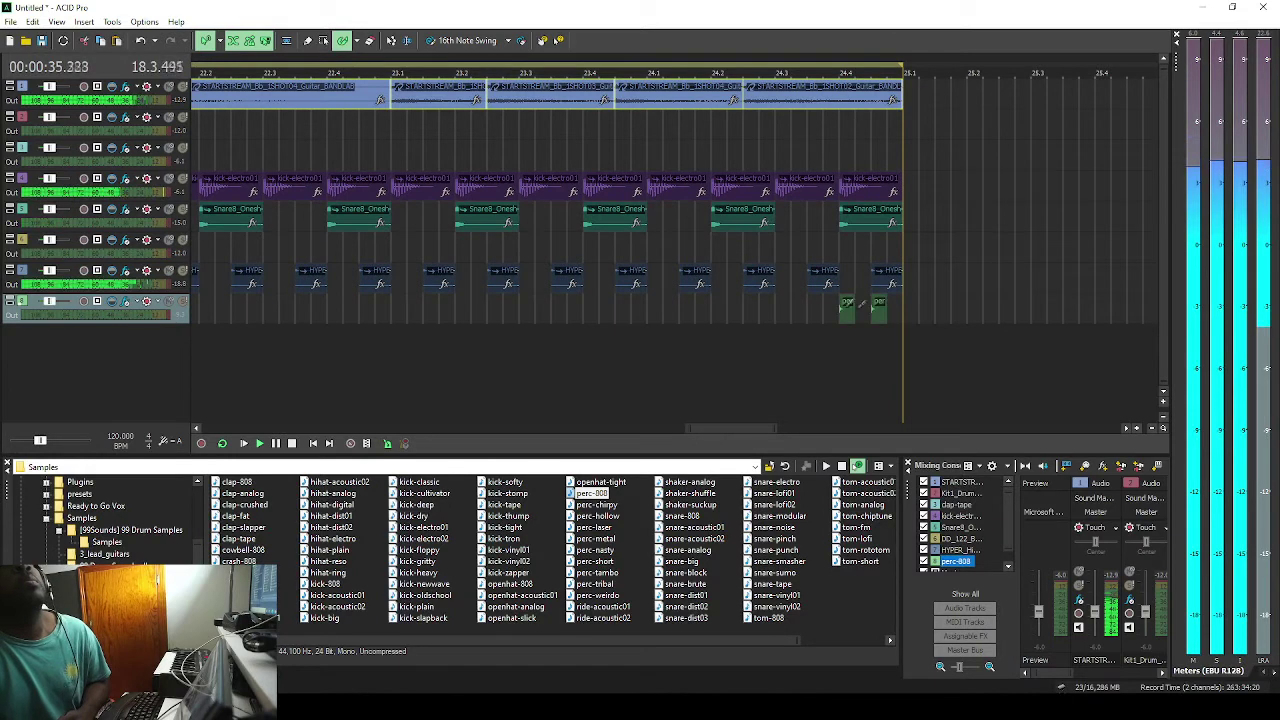
{"action": "scroll", "coordinate": [778, 341], "scroll_direction": "down", "scroll_amount": 4}
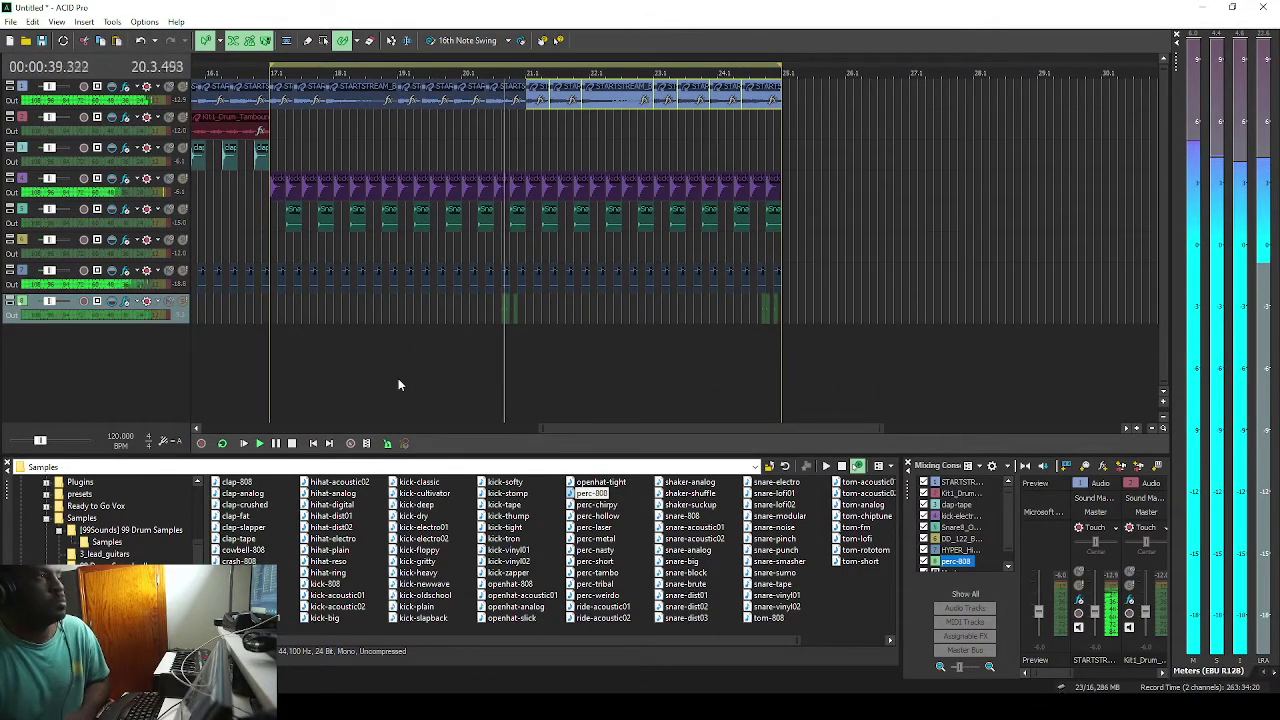
{"action": "scroll", "coordinate": [571, 360], "scroll_direction": "up", "scroll_amount": 4}
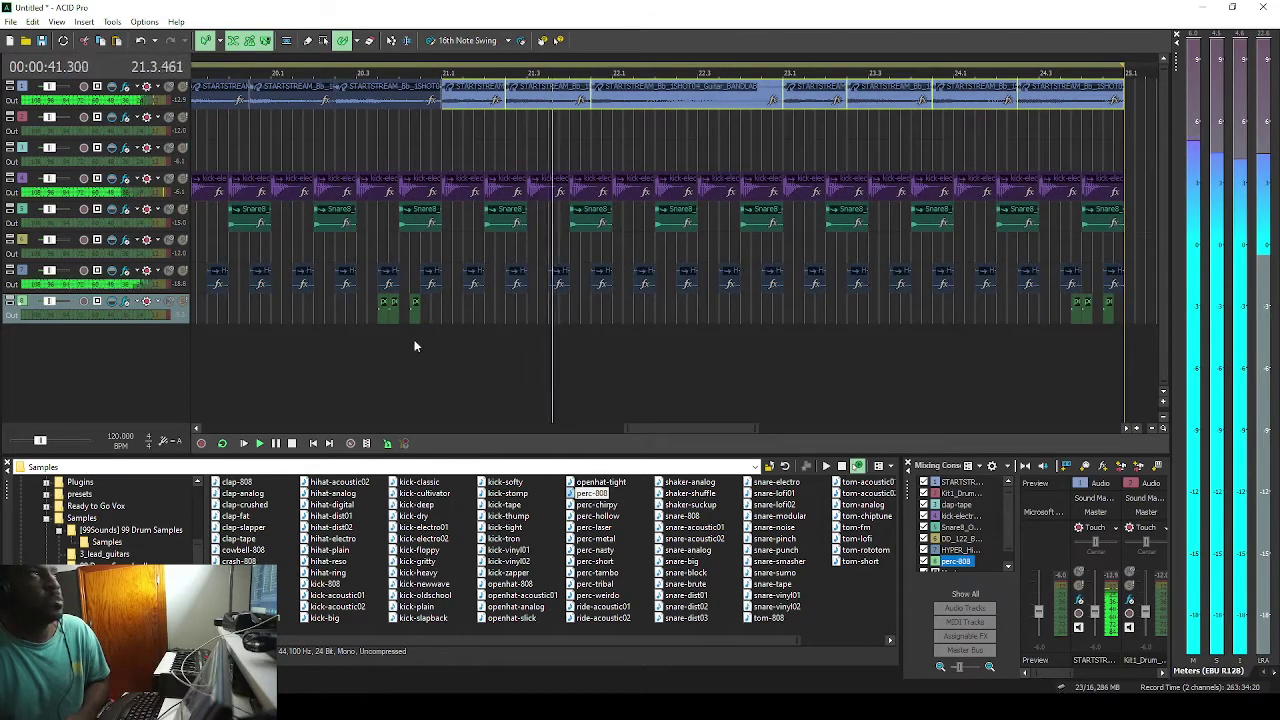
{"action": "scroll", "coordinate": [603, 387], "scroll_direction": "down", "scroll_amount": 2}
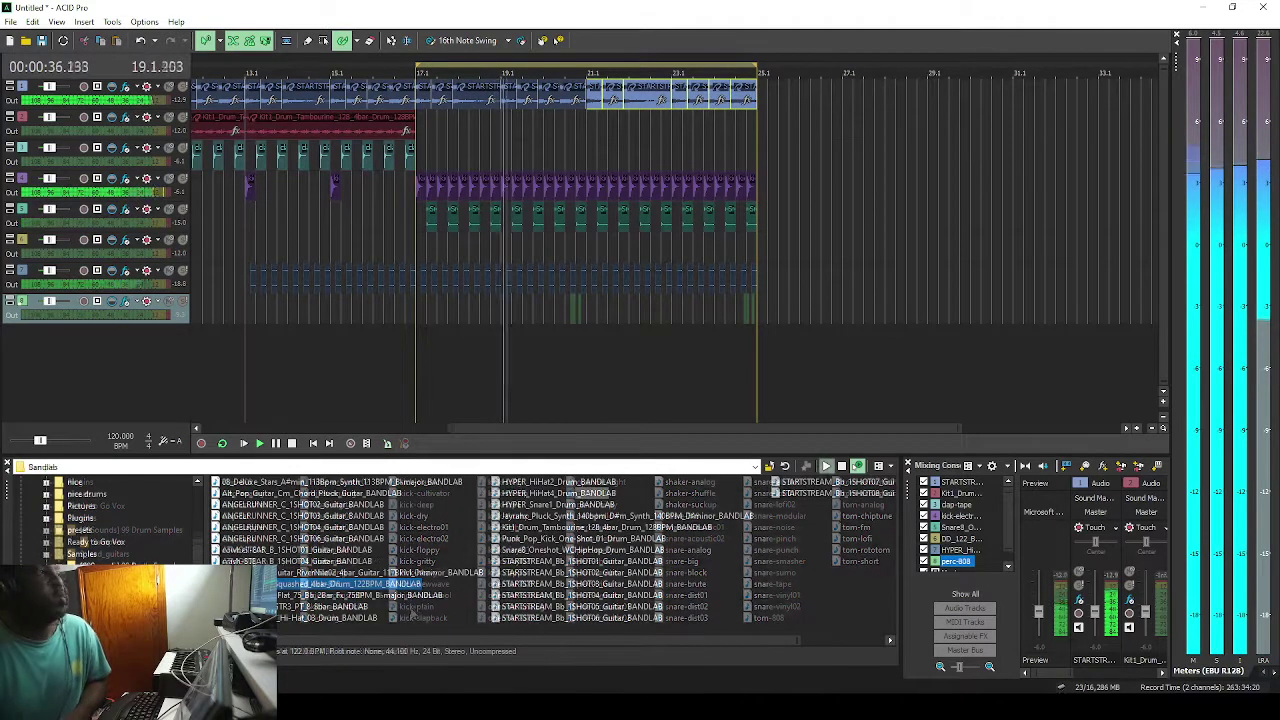
Paint the DD_122_Break_Squashed drum loop across bars 17 to 24 on the sixth track, removing the excess past bar 24.
{"action": "mouse_move", "coordinate": [302, 584]}
{"action": "left_mouse_down"}
{"action": "mouse_move", "coordinate": [171, 389]}
{"action": "mouse_move", "coordinate": [380, 551]}
{"action": "mouse_move", "coordinate": [342, 562]}
{"action": "mouse_move", "coordinate": [533, 281]}
{"action": "left_mouse_up"}
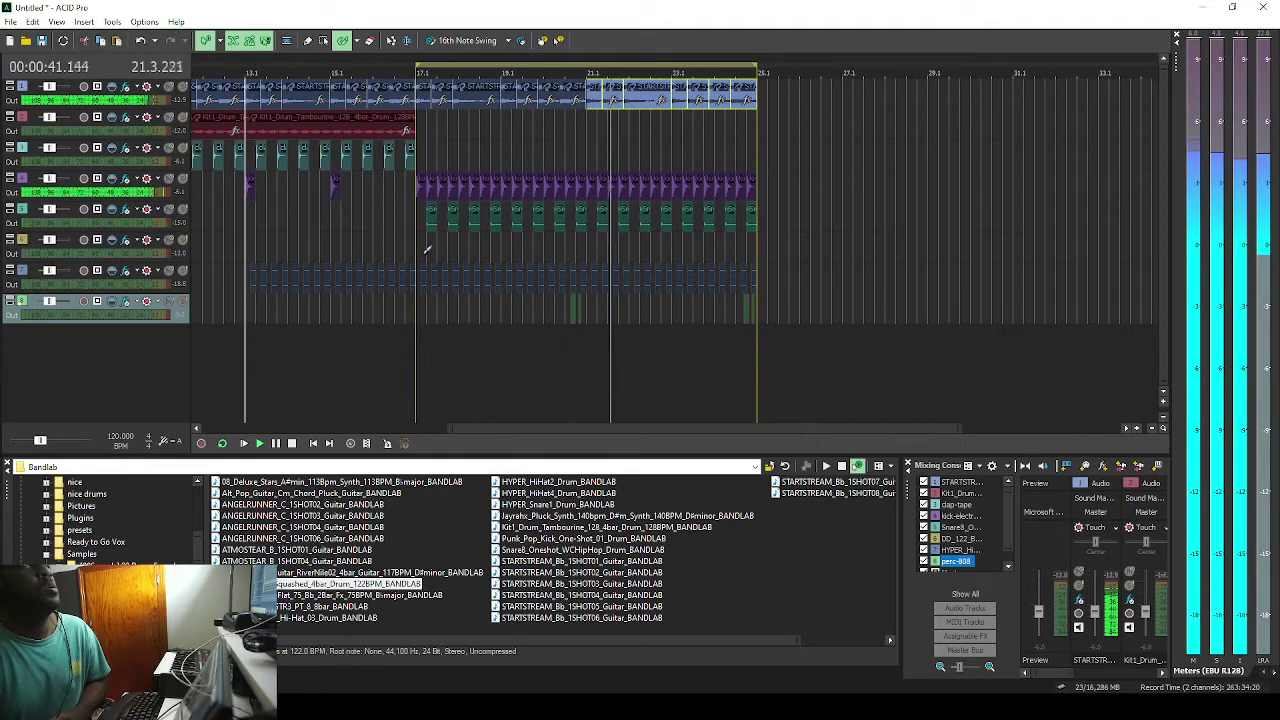
{"action": "mouse_move", "coordinate": [424, 250]}
{"action": "left_mouse_down"}
{"action": "mouse_move", "coordinate": [757, 242]}
{"action": "mouse_move", "coordinate": [430, 243]}
{"action": "left_mouse_up"}
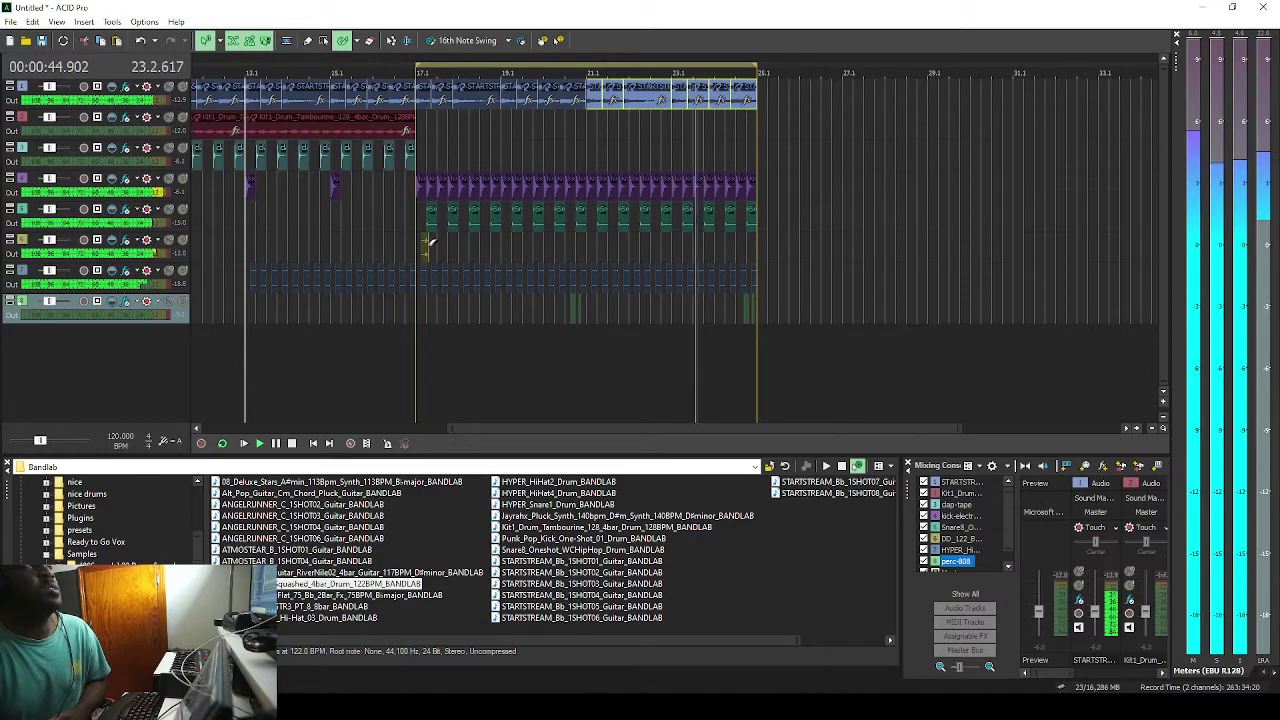
{"action": "scroll", "coordinate": [421, 245], "scroll_direction": "up", "scroll_amount": 4}
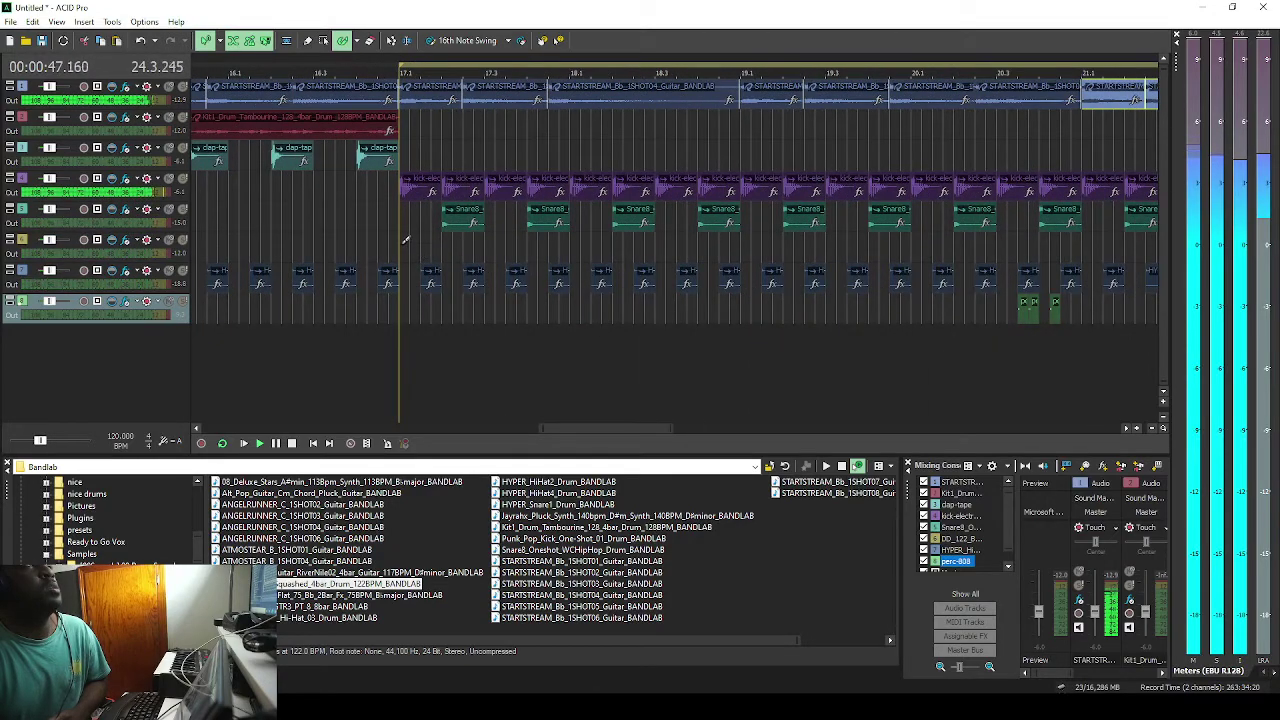
{"action": "left_click_drag", "start_coordinate": [527, 242], "coordinate": [1170, 245]}
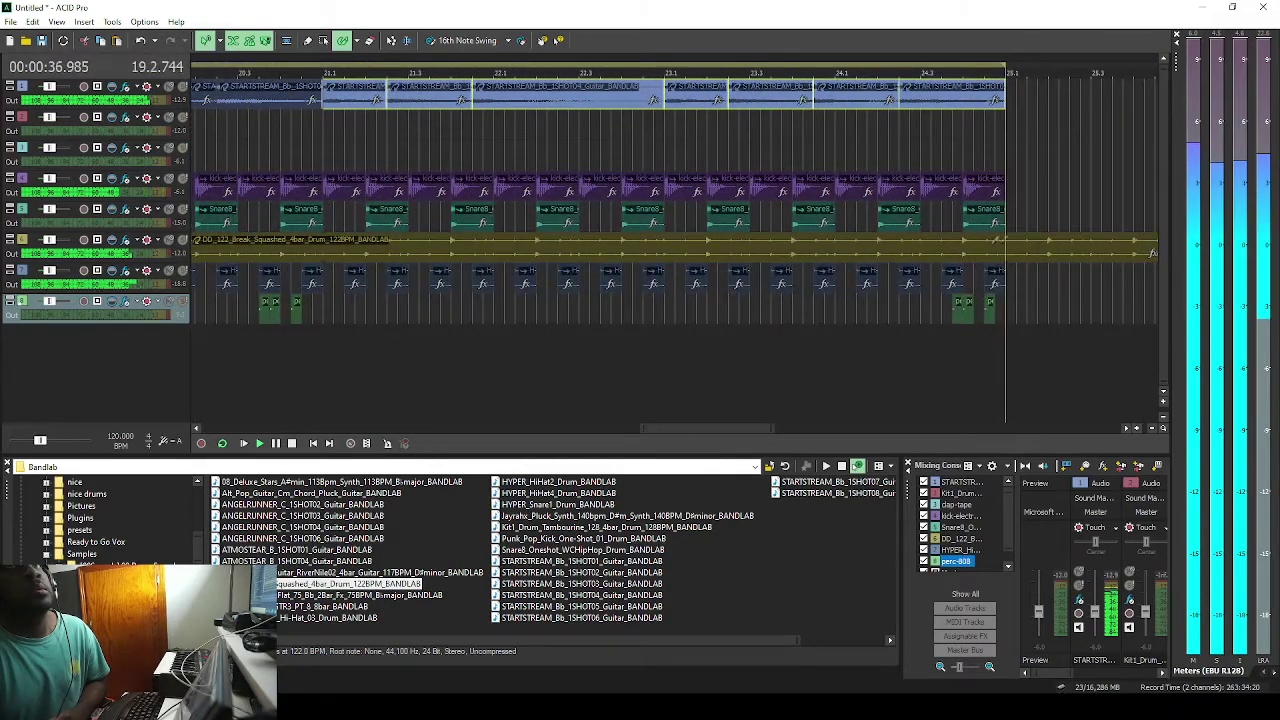
{"action": "left_click_drag", "start_coordinate": [1018, 245], "coordinate": [1145, 248]}
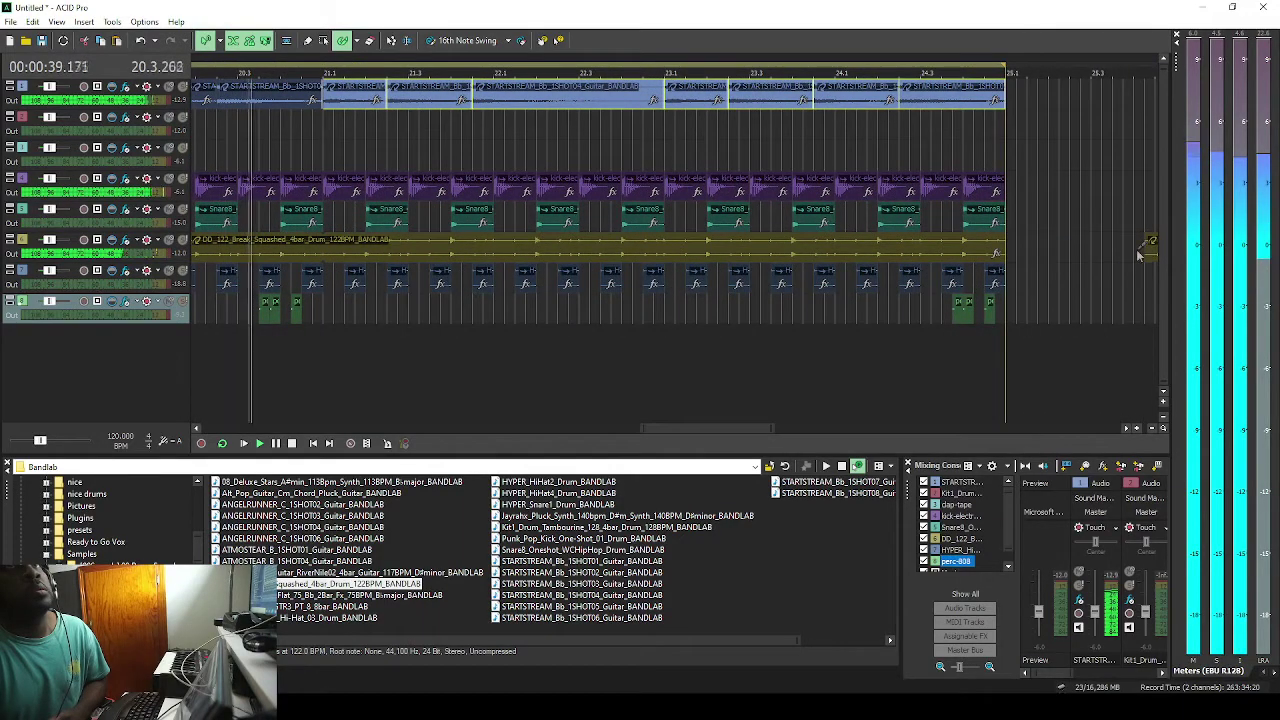
{"action": "scroll", "coordinate": [1136, 249], "scroll_direction": "down", "scroll_amount": 4}
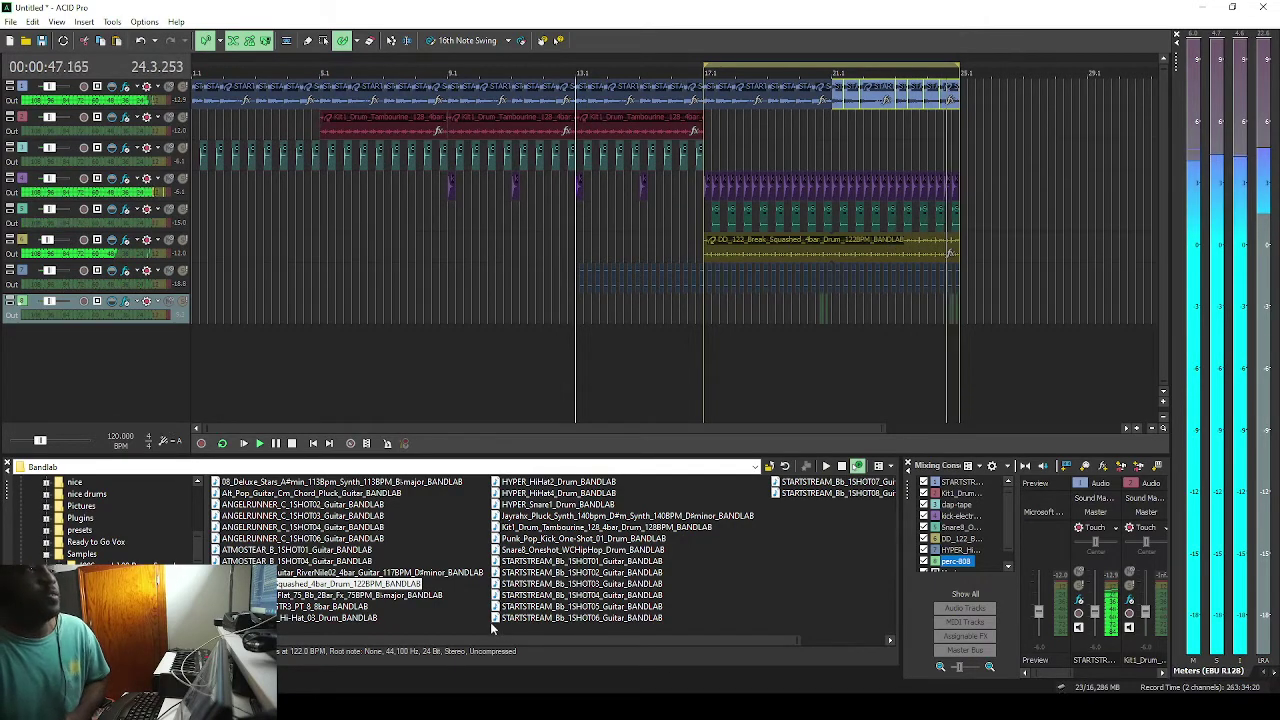
Add Funk_One_Shot_Hi-Hat_03_Drum_BANDLAB as a new ninth track, delete its initial event, and paint the sample across bars 25 to 40.
{"action": "left_click_drag", "start_coordinate": [328, 617], "coordinate": [771, 341]}
{"action": "right_click", "coordinate": [769, 341]}
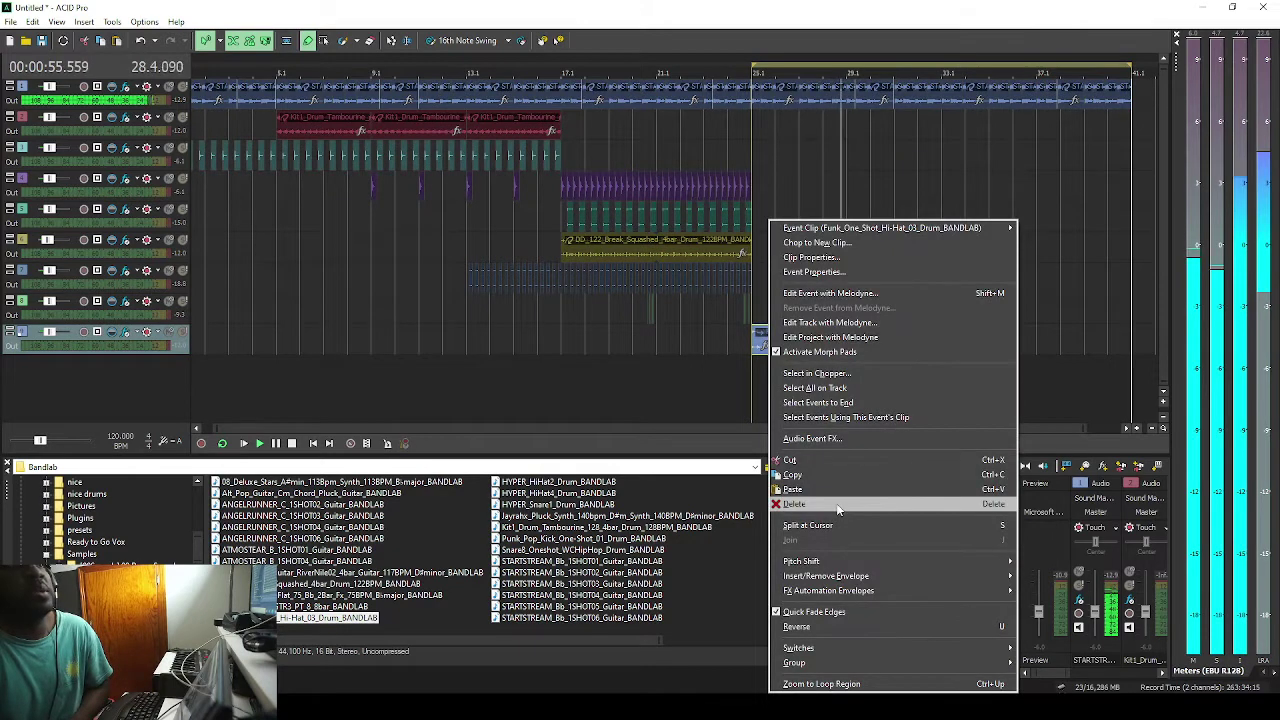
{"action": "left_click", "coordinate": [846, 505]}
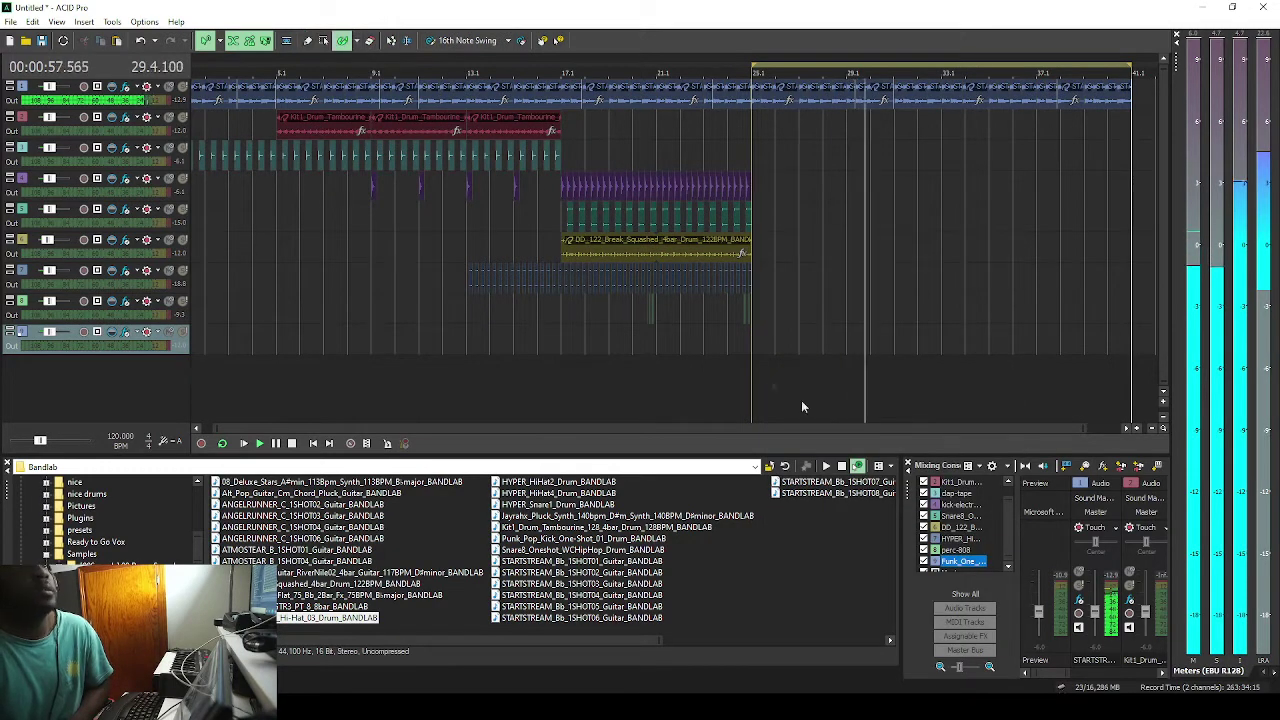
{"action": "left_click_drag", "start_coordinate": [757, 336], "coordinate": [1127, 334]}
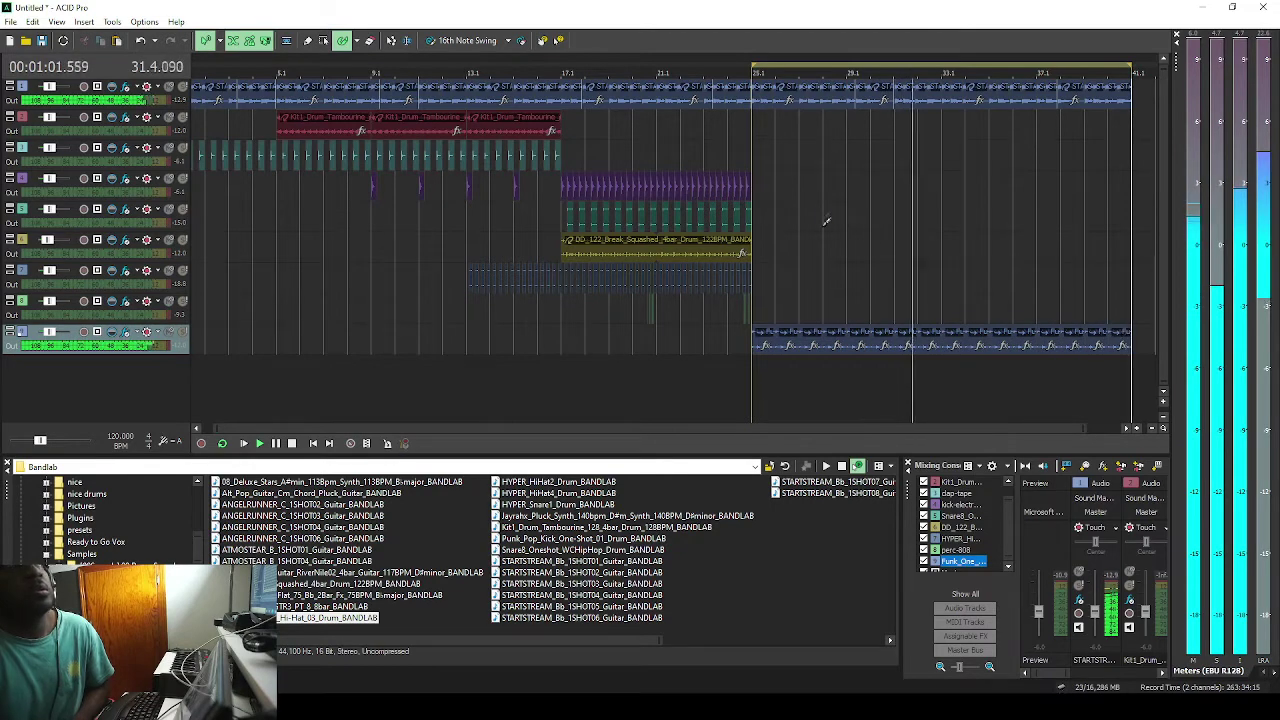
Paint the Kit1 tambourine loop across bars 25 to 40 on the second track.
{"action": "left_click_drag", "start_coordinate": [760, 120], "coordinate": [1092, 118]}
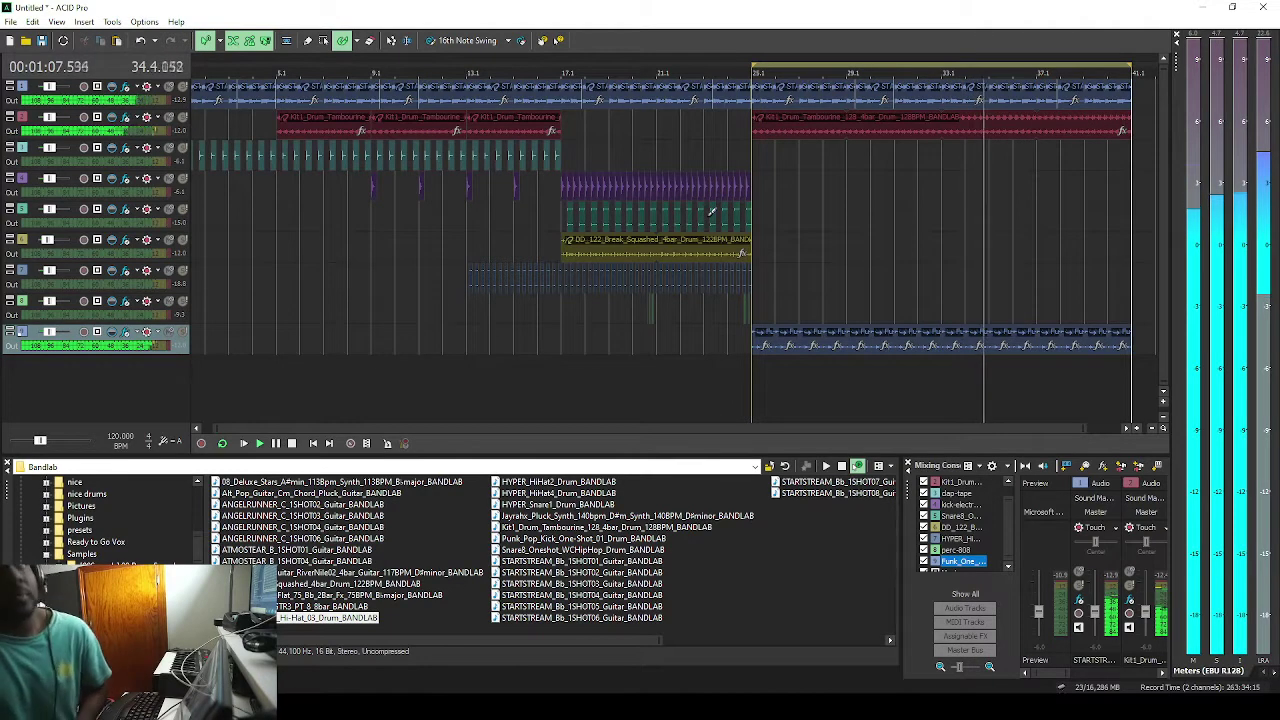
{"action": "scroll", "coordinate": [712, 211], "scroll_direction": "up", "scroll_amount": 3}
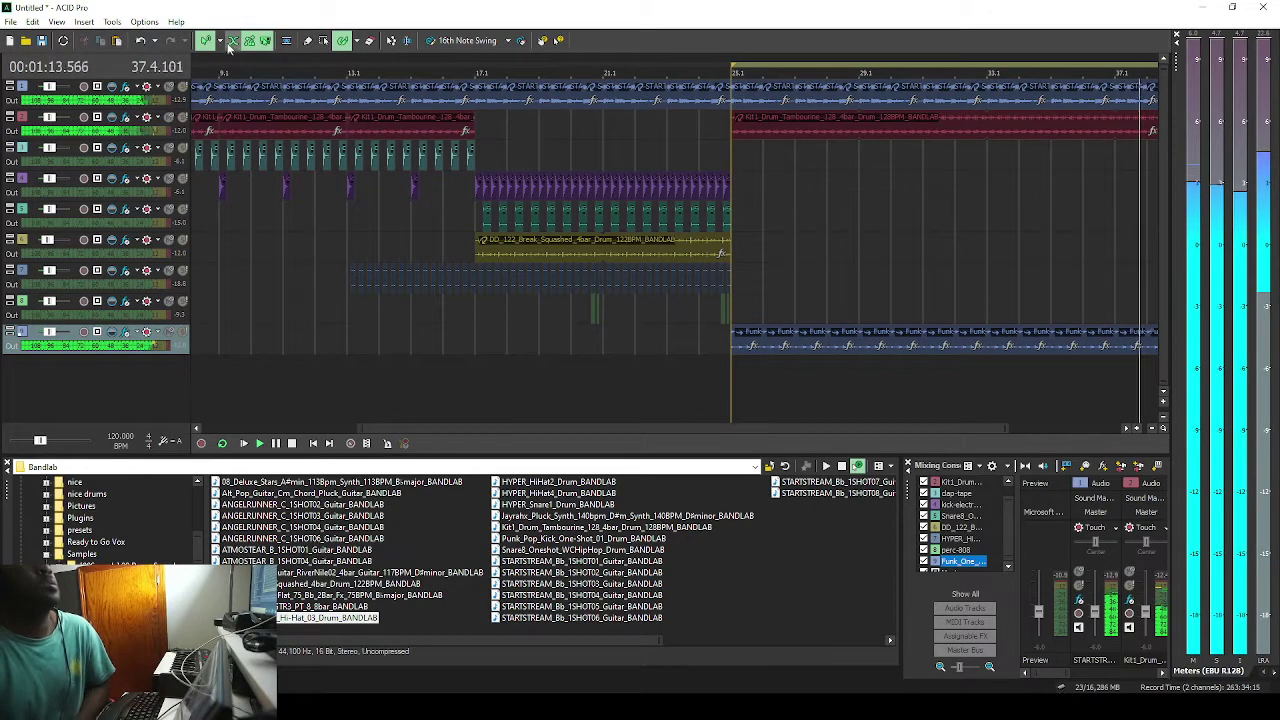
{"action": "scroll", "coordinate": [775, 207], "scroll_direction": "down", "scroll_amount": 3}
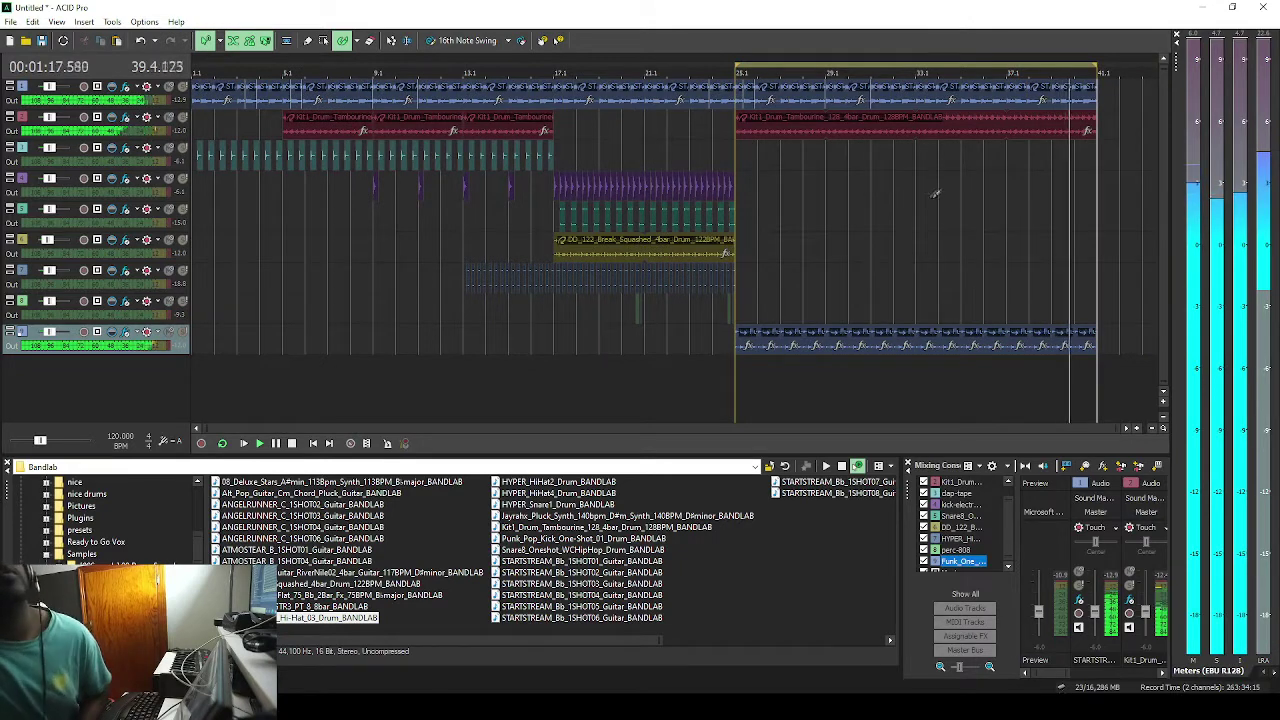
Set the snap grid to quarter notes and paint kick-electro01 hits on every beat of bars 29 to 40 on the fourth track.
{"action": "left_click", "coordinate": [220, 42]}
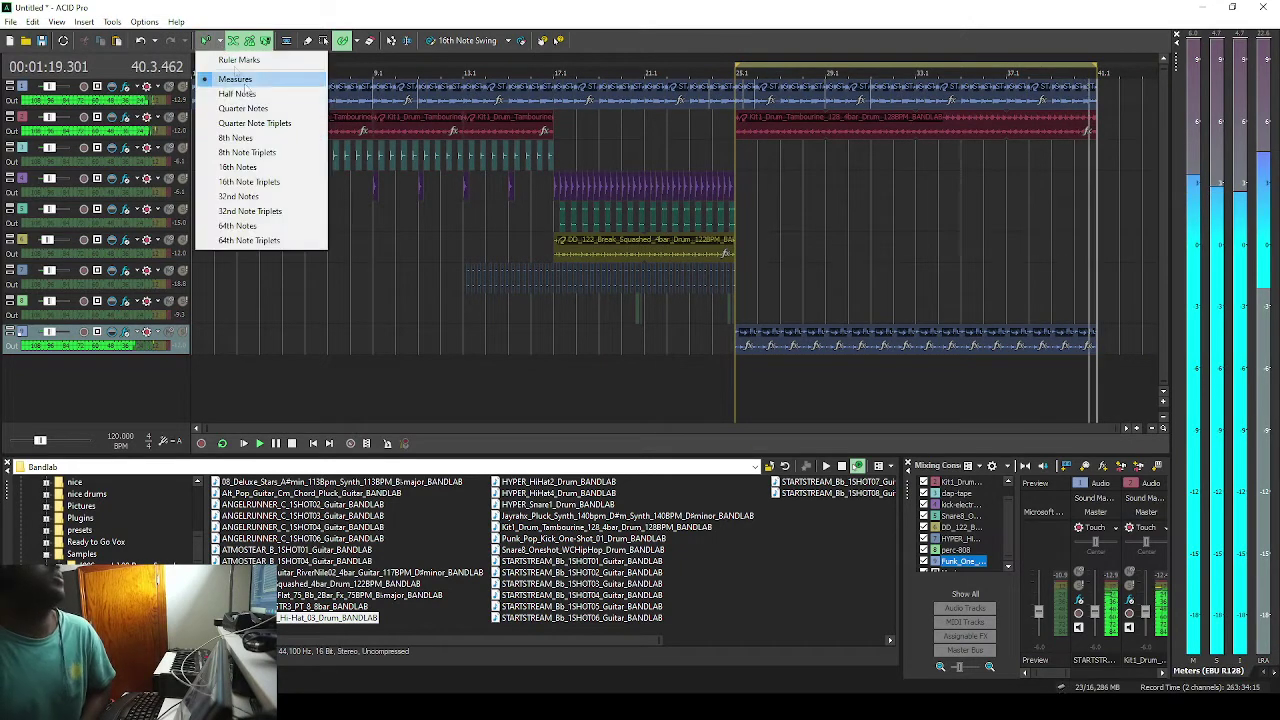
{"action": "left_click", "coordinate": [250, 110]}
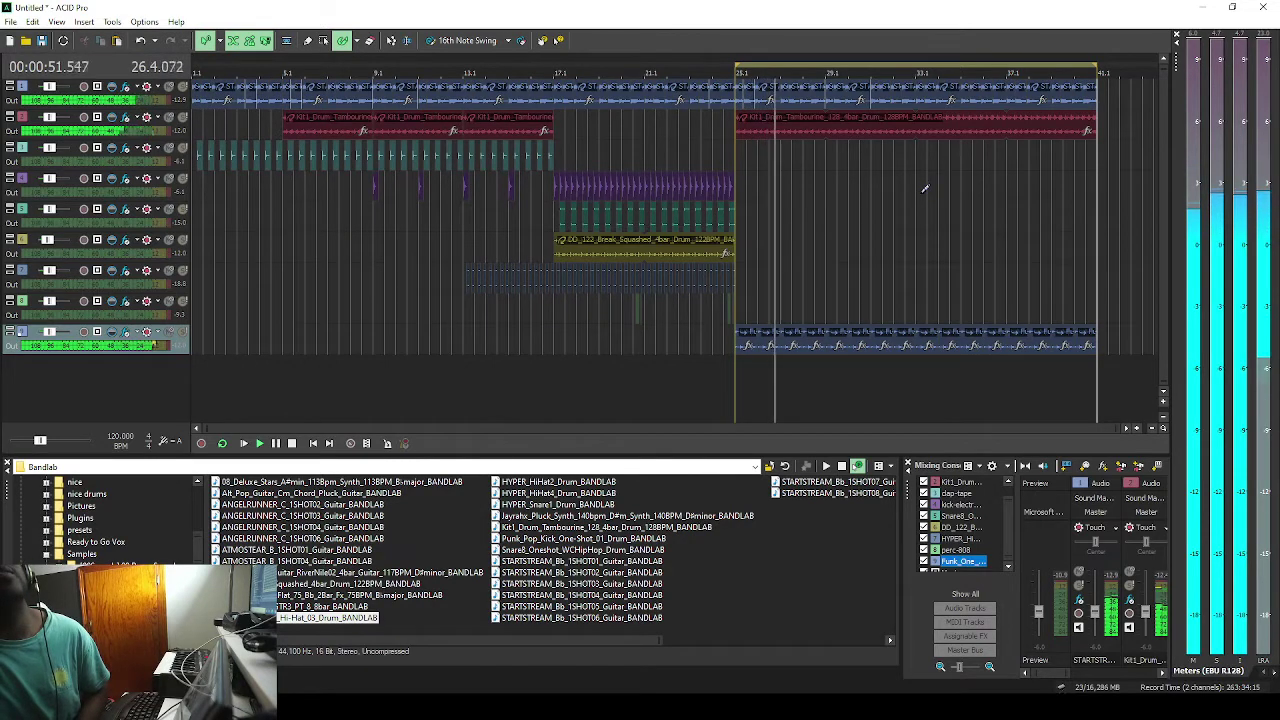
{"action": "left_click_drag", "start_coordinate": [1077, 183], "coordinate": [1095, 183]}
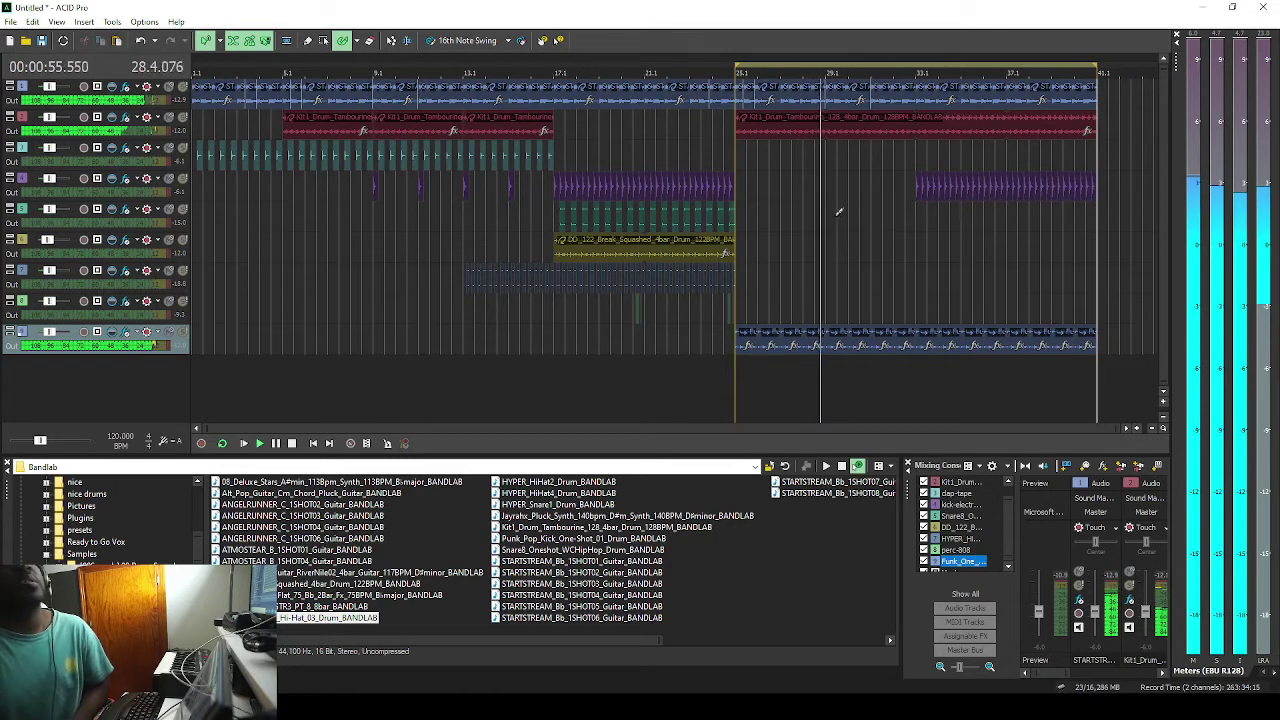
{"action": "left_click_drag", "start_coordinate": [862, 187], "coordinate": [914, 184]}
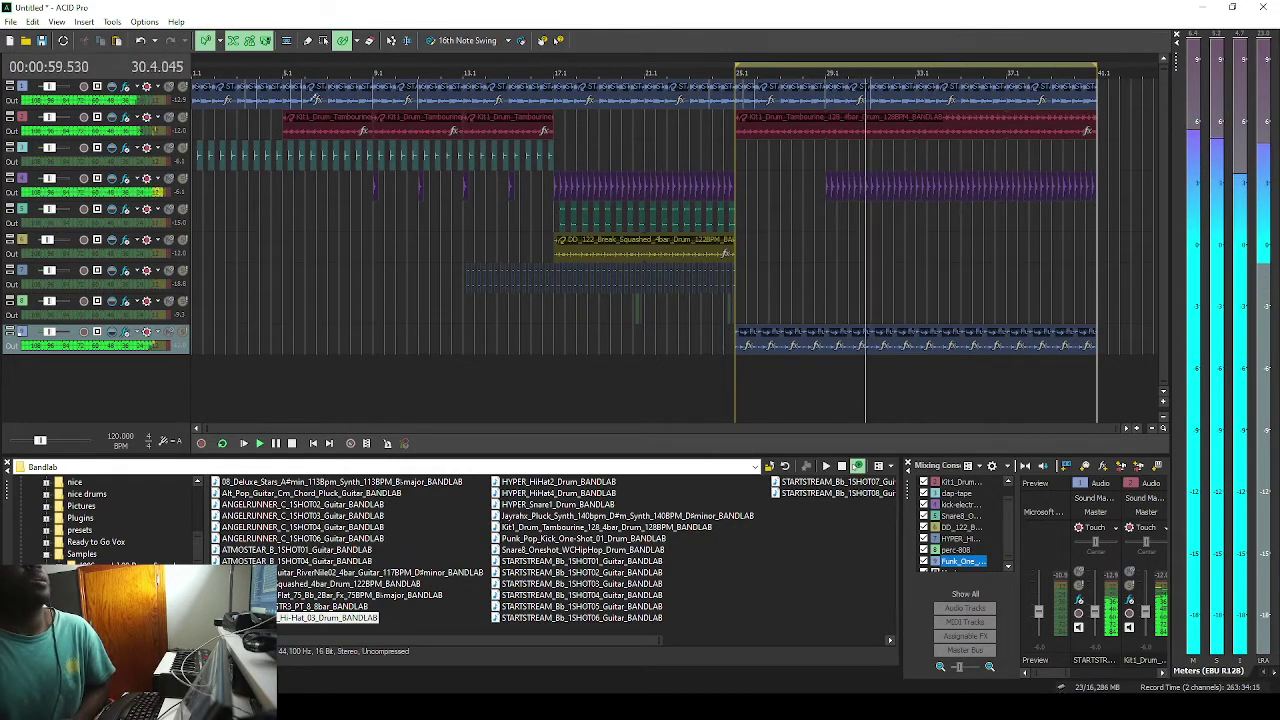
Paint Snare8 hits on beats 2 and 4 of bars 33 to 40 on the fifth track.
{"action": "scroll", "coordinate": [912, 256], "scroll_direction": "up", "scroll_amount": 3}
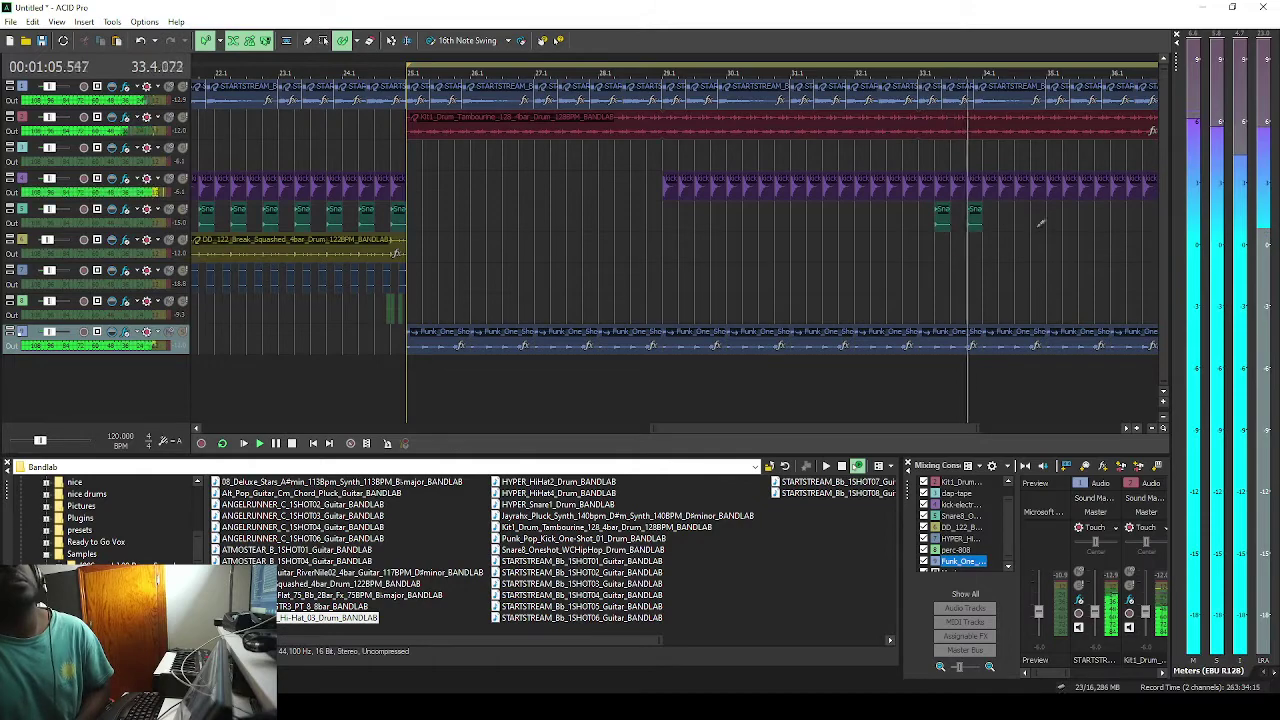
{"action": "left_click_drag", "start_coordinate": [1047, 215], "coordinate": [1137, 215]}
{"action": "left_click", "coordinate": [1137, 215]}
{"action": "left_click_drag", "start_coordinate": [914, 427], "coordinate": [1020, 445]}
{"action": "left_click", "coordinate": [763, 212]}
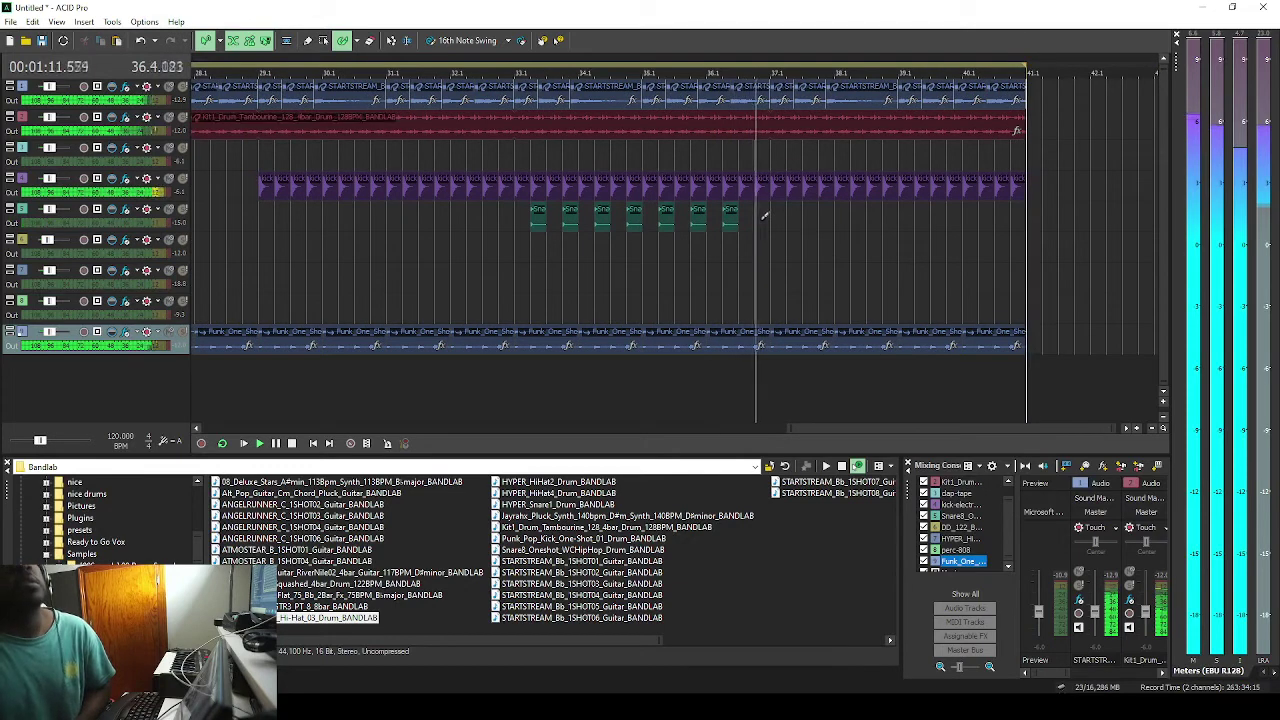
{"action": "left_click", "coordinate": [808, 214]}
{"action": "left_click_drag", "start_coordinate": [808, 214], "coordinate": [1018, 214]}
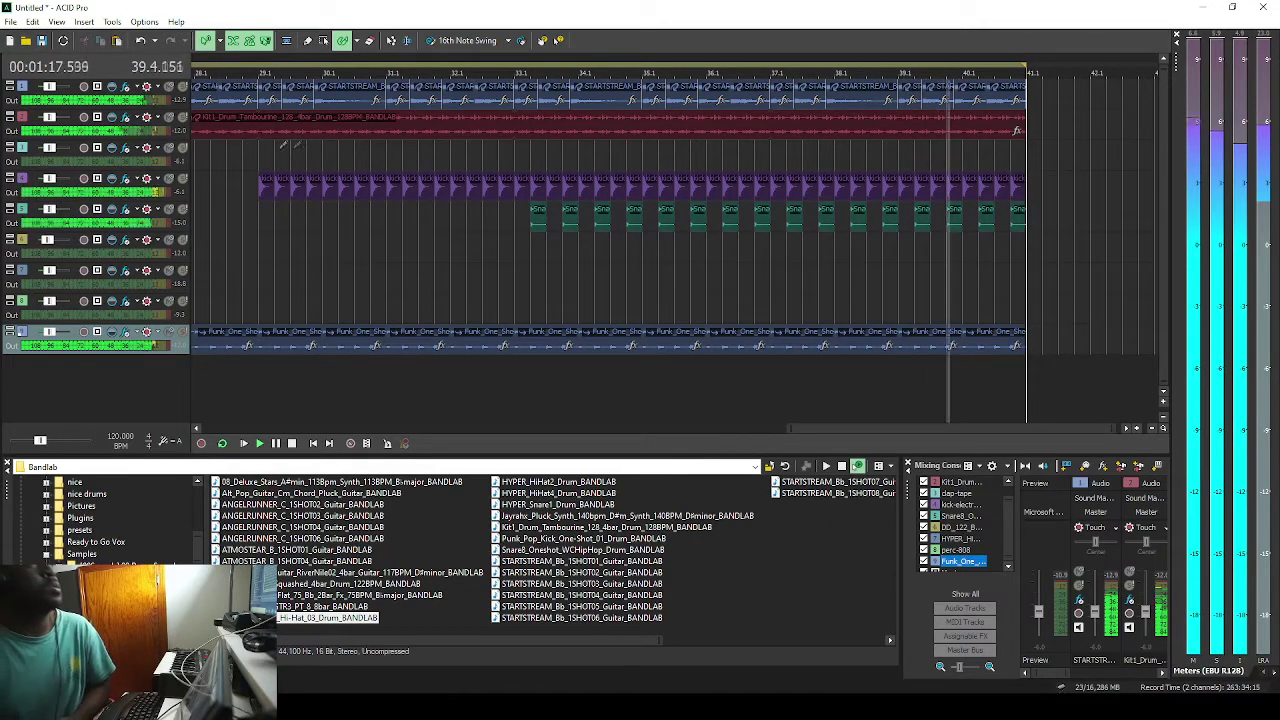
Paint clap-tape hits on beats 2 and 4 of bars 25 to 40 on the third track.
{"action": "left_click", "coordinate": [538, 150]}
{"action": "left_click", "coordinate": [570, 150]}
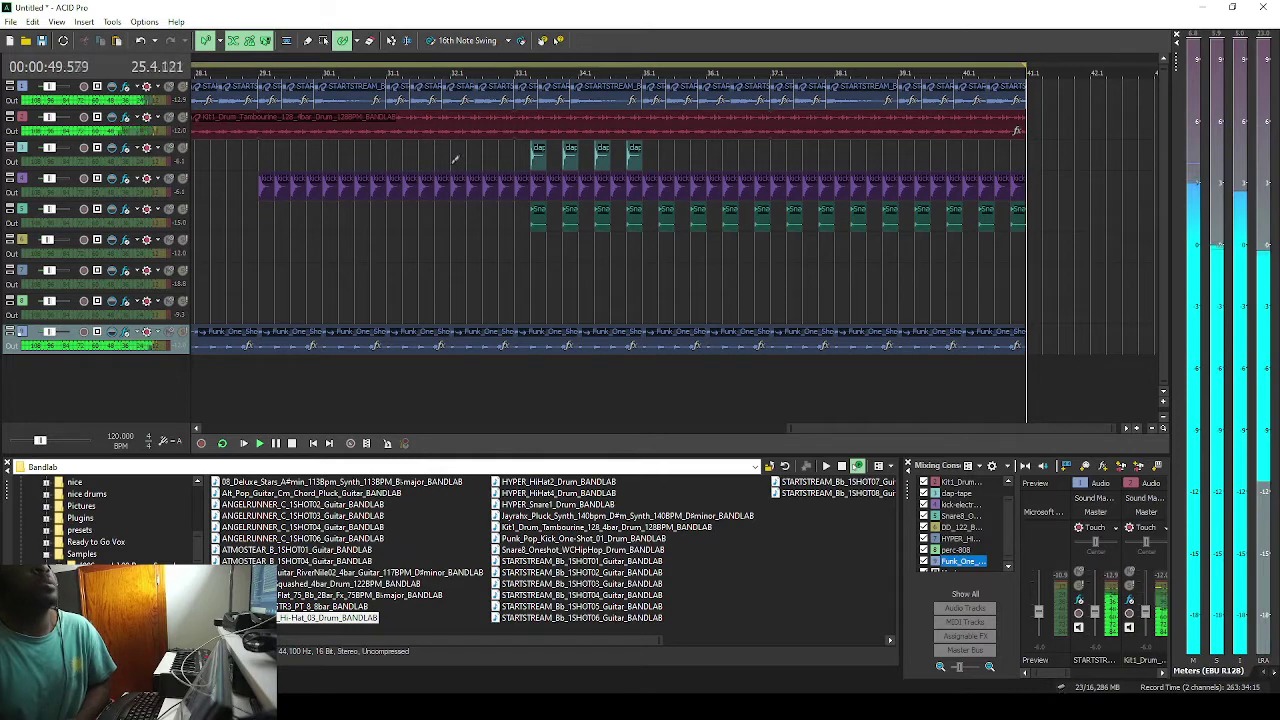
{"action": "left_click_drag", "start_coordinate": [904, 434], "coordinate": [754, 428]}
{"action": "left_click", "coordinate": [502, 155]}
{"action": "left_click", "coordinate": [533, 152]}
{"action": "left_click", "coordinate": [565, 152]}
{"action": "left_click", "coordinate": [598, 152]}
{"action": "left_click", "coordinate": [630, 152]}
{"action": "left_click", "coordinate": [694, 152]}
{"action": "left_click", "coordinate": [726, 152]}
{"action": "left_click", "coordinate": [788, 152]}
{"action": "left_click", "coordinate": [854, 152]}
{"action": "left_click", "coordinate": [886, 152]}
{"action": "left_click", "coordinate": [918, 152]}
{"action": "left_click", "coordinate": [950, 152]}
{"action": "left_click_drag", "start_coordinate": [892, 428], "coordinate": [1045, 421]}
{"action": "left_click", "coordinate": [689, 152]}
{"action": "left_click", "coordinate": [721, 152]}
{"action": "left_click", "coordinate": [753, 152]}
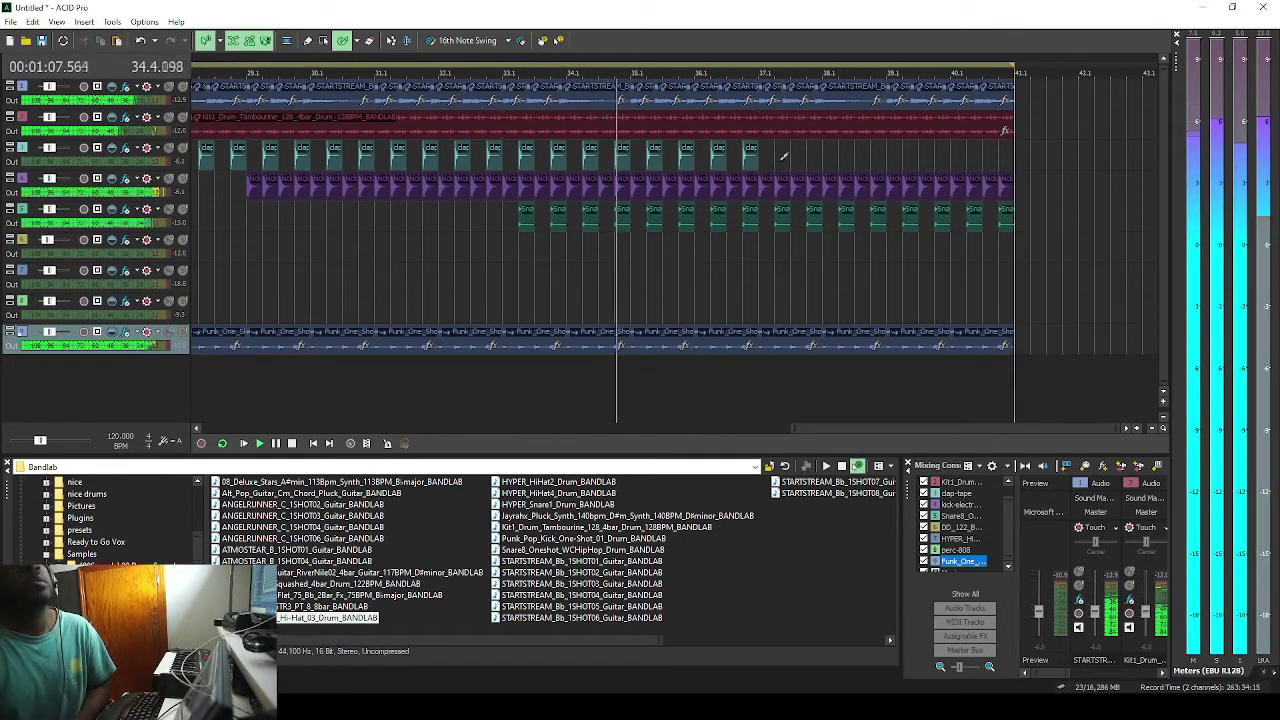
{"action": "left_click", "coordinate": [785, 152]}
{"action": "left_click", "coordinate": [817, 152]}
{"action": "left_click", "coordinate": [849, 152]}
{"action": "left_click", "coordinate": [881, 152]}
{"action": "left_click", "coordinate": [913, 152]}
{"action": "left_click", "coordinate": [945, 152]}
{"action": "left_click", "coordinate": [977, 152]}
{"action": "left_click", "coordinate": [1009, 152]}
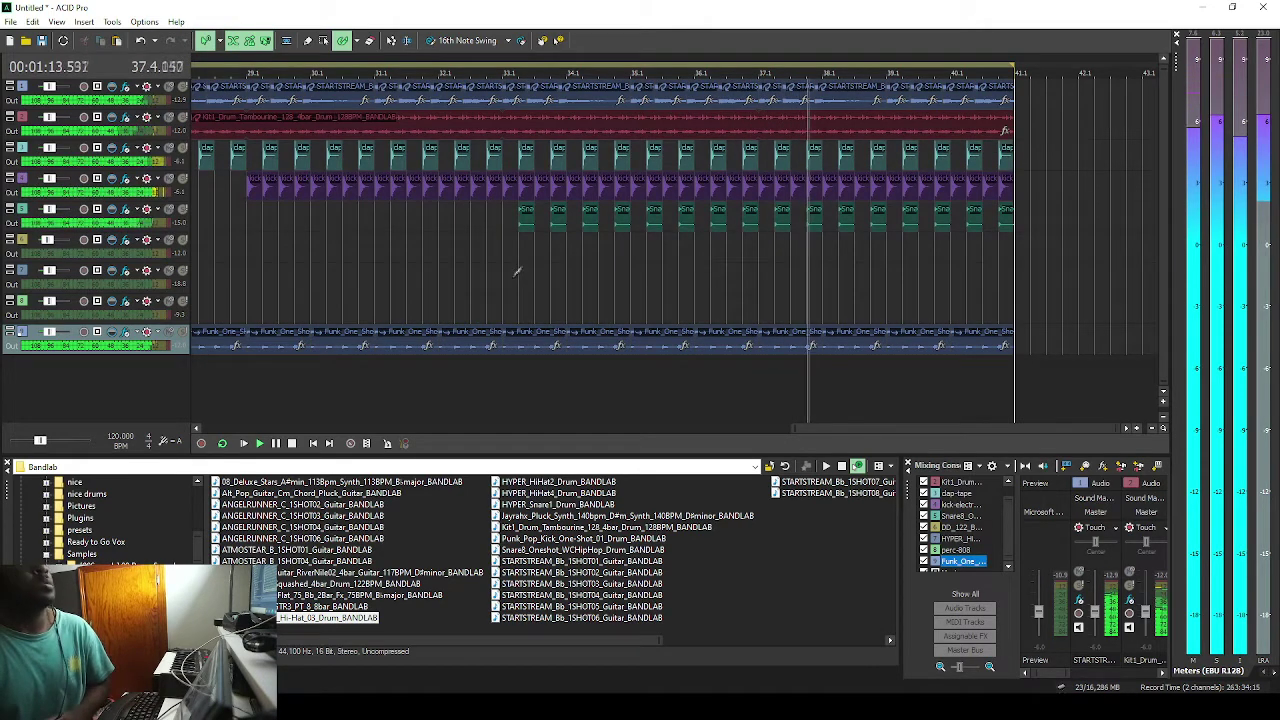
Try placing the DD_122_Break_Squashed loop in bar 33 on the sixth track, and undo it.
{"action": "left_click", "coordinate": [529, 243]}
{"action": "key", "text": "ctrl+z"}
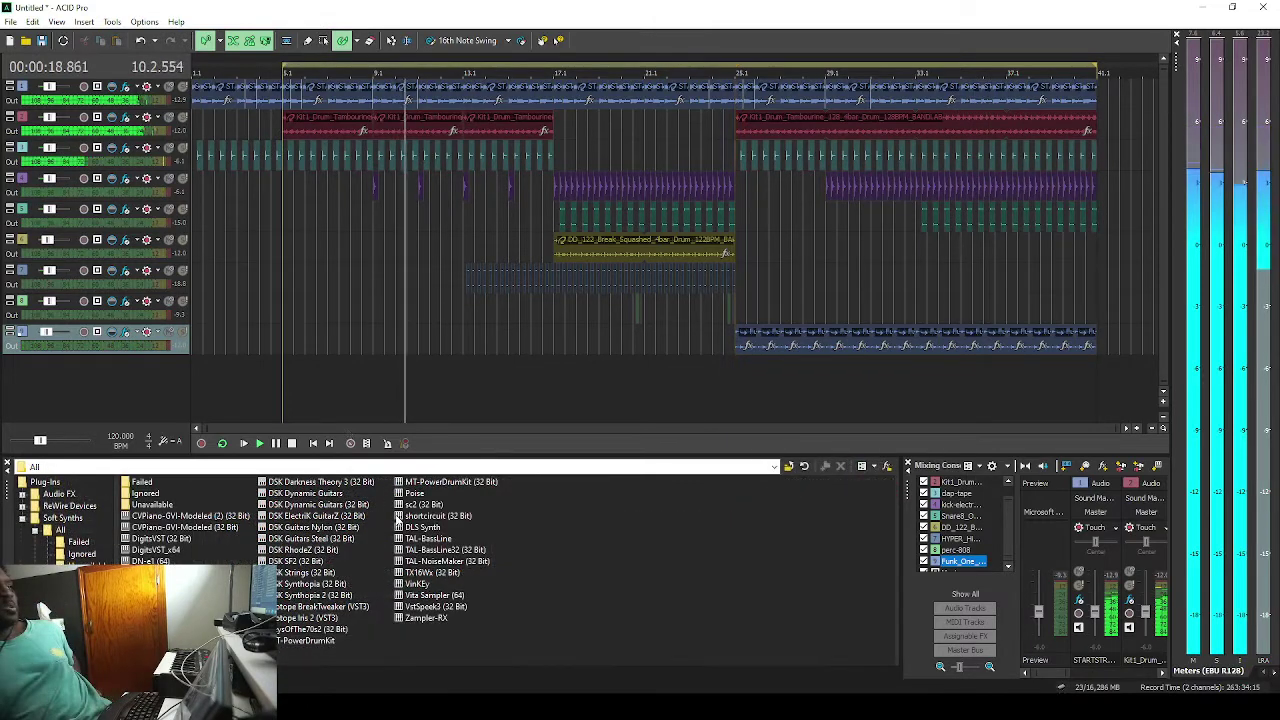
Insert the shortcircuit (32 Bit) soft synth as a new tenth track.
{"action": "left_click", "coordinate": [400, 516]}
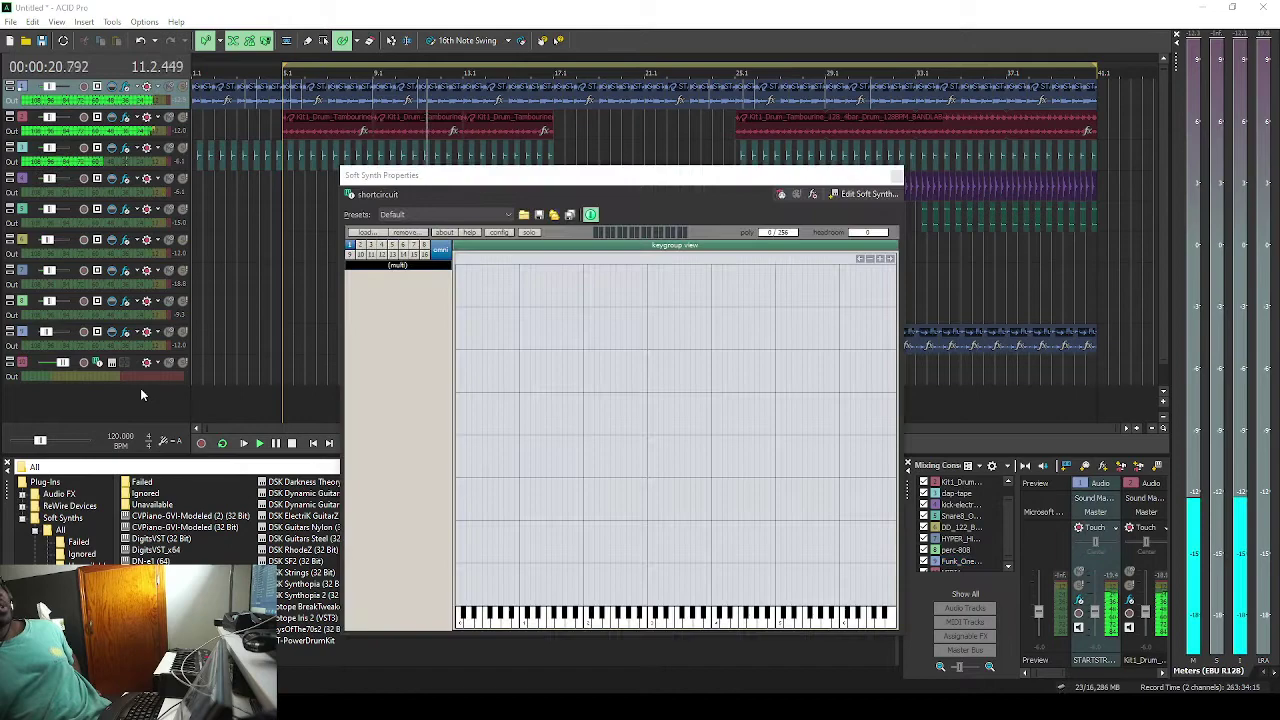
Load a sample file into the shortcircuit soft synth.
{"action": "left_click", "coordinate": [362, 233]}
{"action": "left_click", "coordinate": [548, 336]}
{"action": "left_click", "coordinate": [866, 562]}
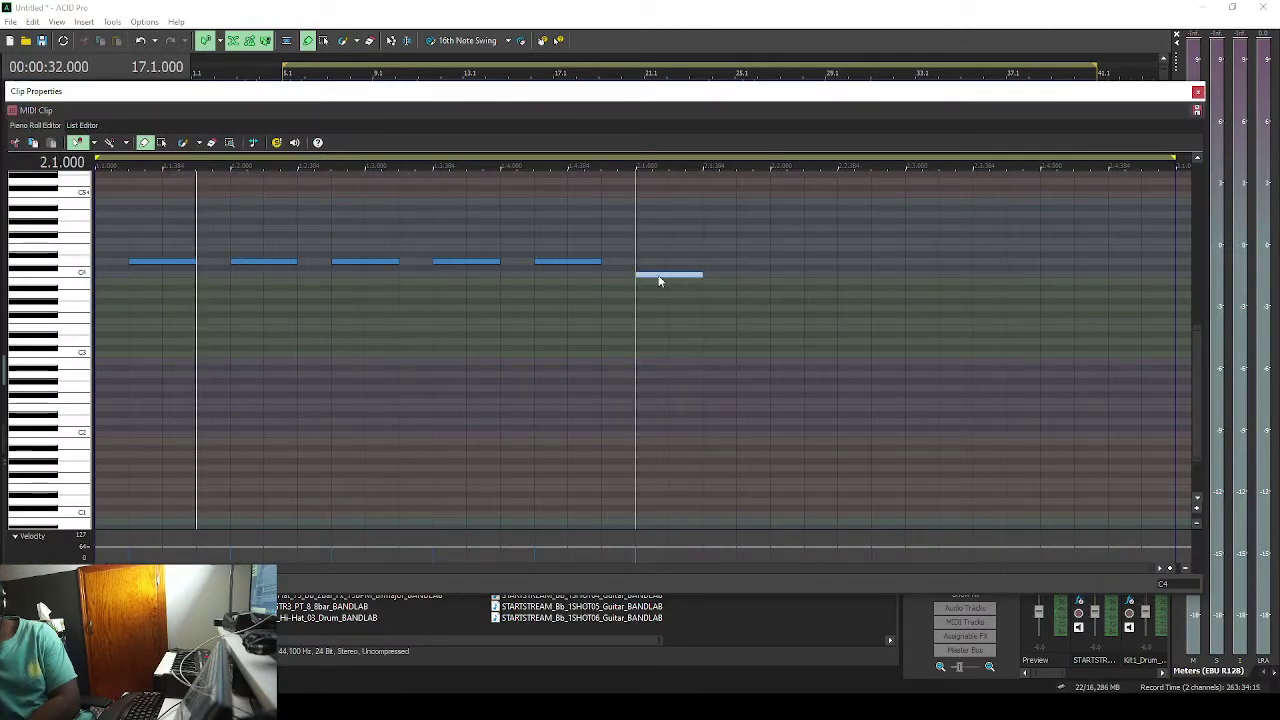
Place and adjust C4 notes after the run of higher notes in the MIDI clip's second bar.
{"action": "mouse_move", "coordinate": [703, 280]}
{"action": "left_mouse_down"}
{"action": "mouse_move", "coordinate": [714, 283]}
{"action": "mouse_move", "coordinate": [689, 274]}
{"action": "left_mouse_up"}
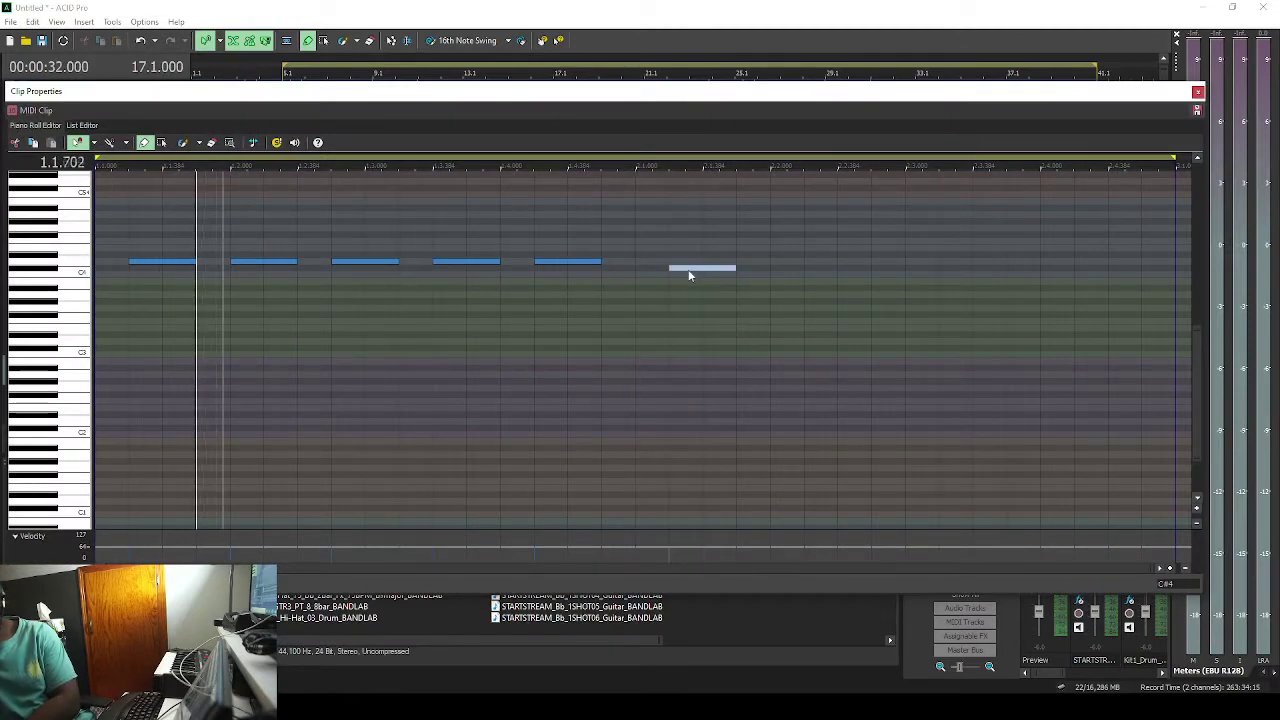
{"action": "left_click", "coordinate": [812, 274]}
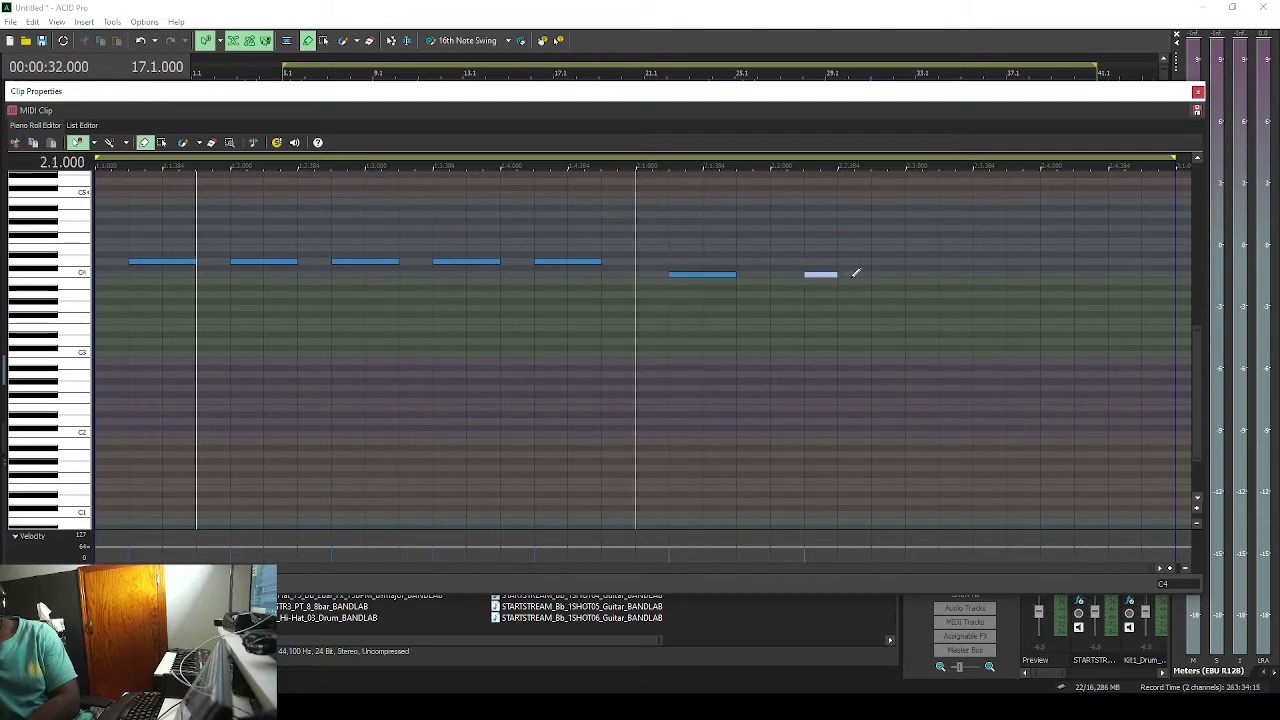
{"action": "left_click_drag", "start_coordinate": [822, 274], "coordinate": [792, 281]}
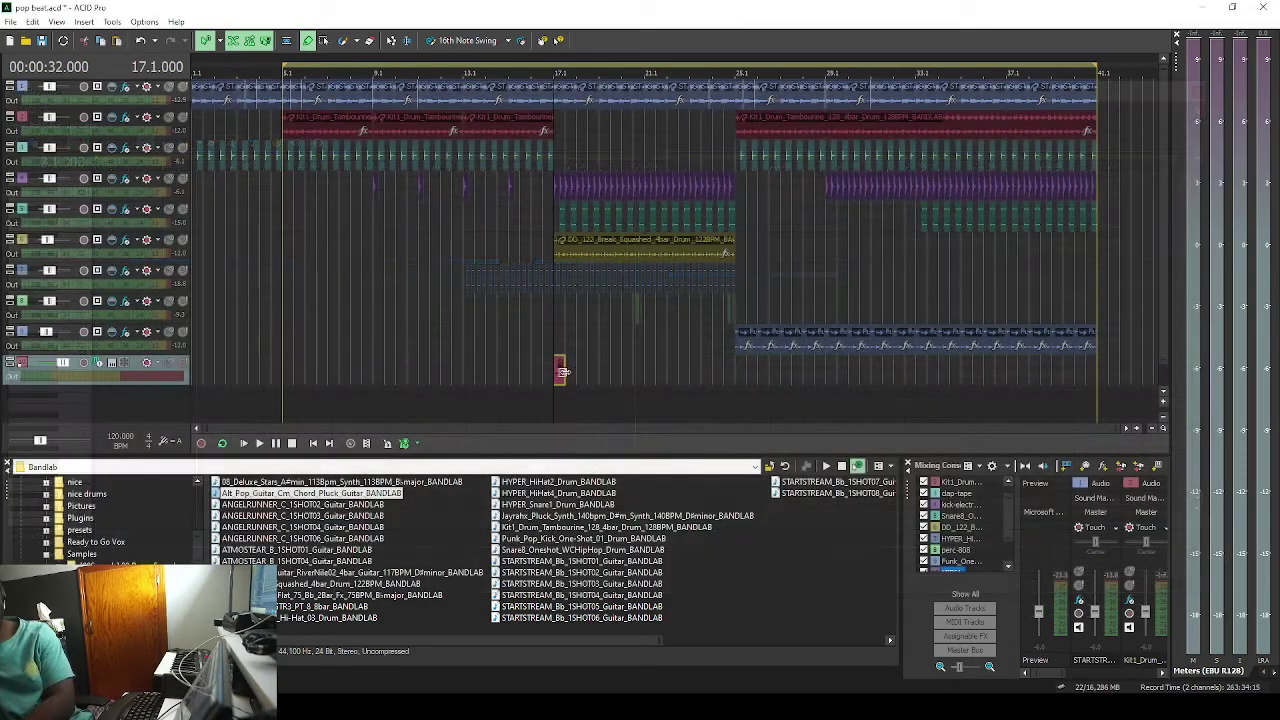
Paint the MIDI clip on the tenth track from bar 17, trim it to end at bar 21, and play it back.
{"action": "left_click", "coordinate": [560, 370]}
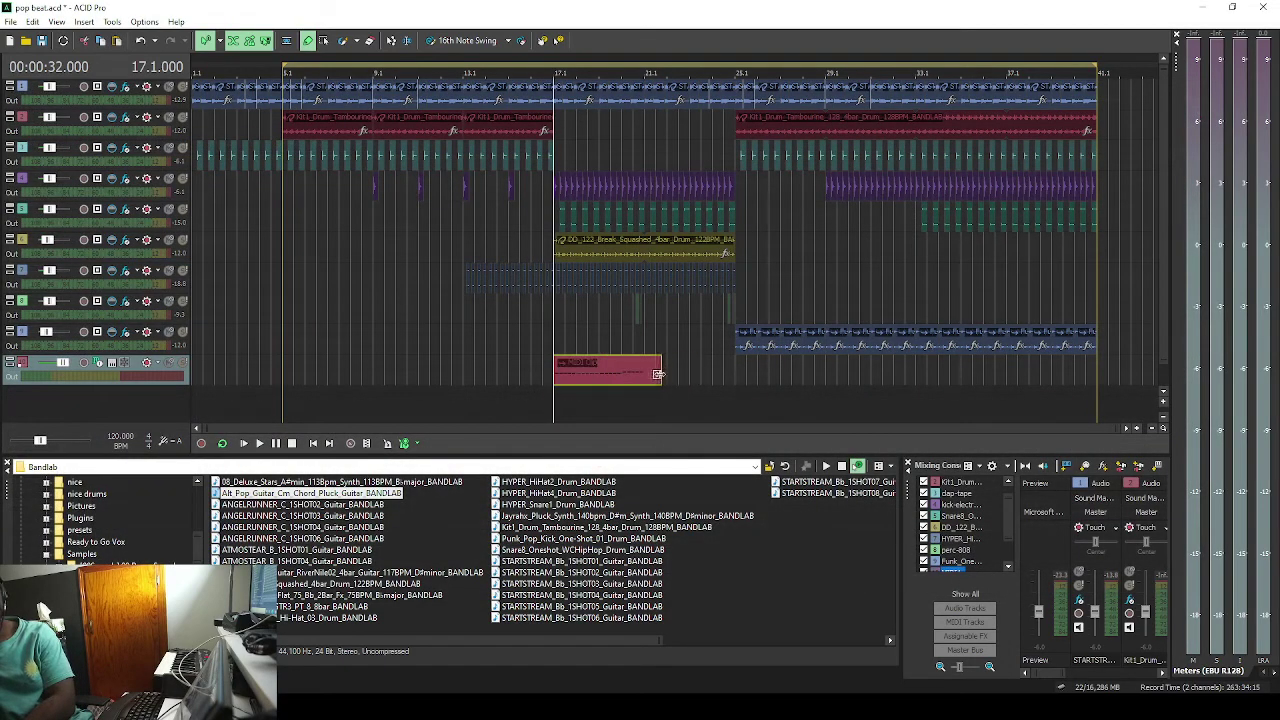
{"action": "left_click", "coordinate": [641, 375]}
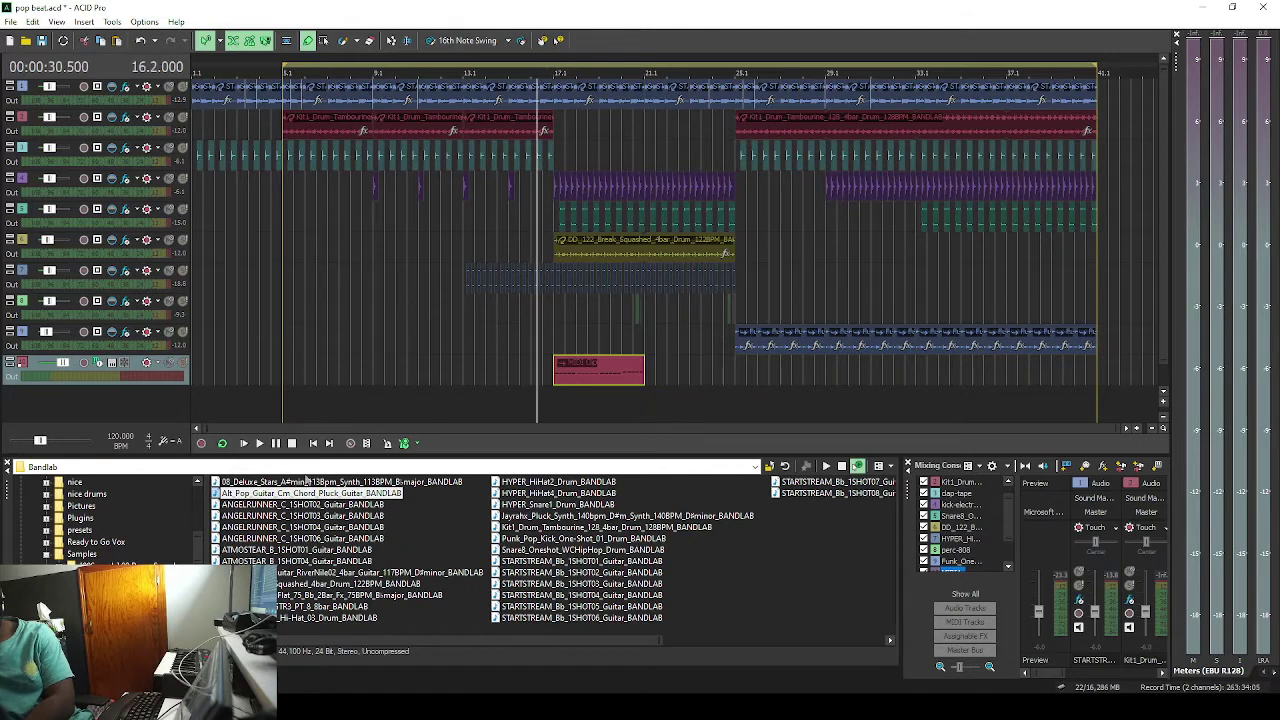
{"action": "left_click", "coordinate": [261, 442]}
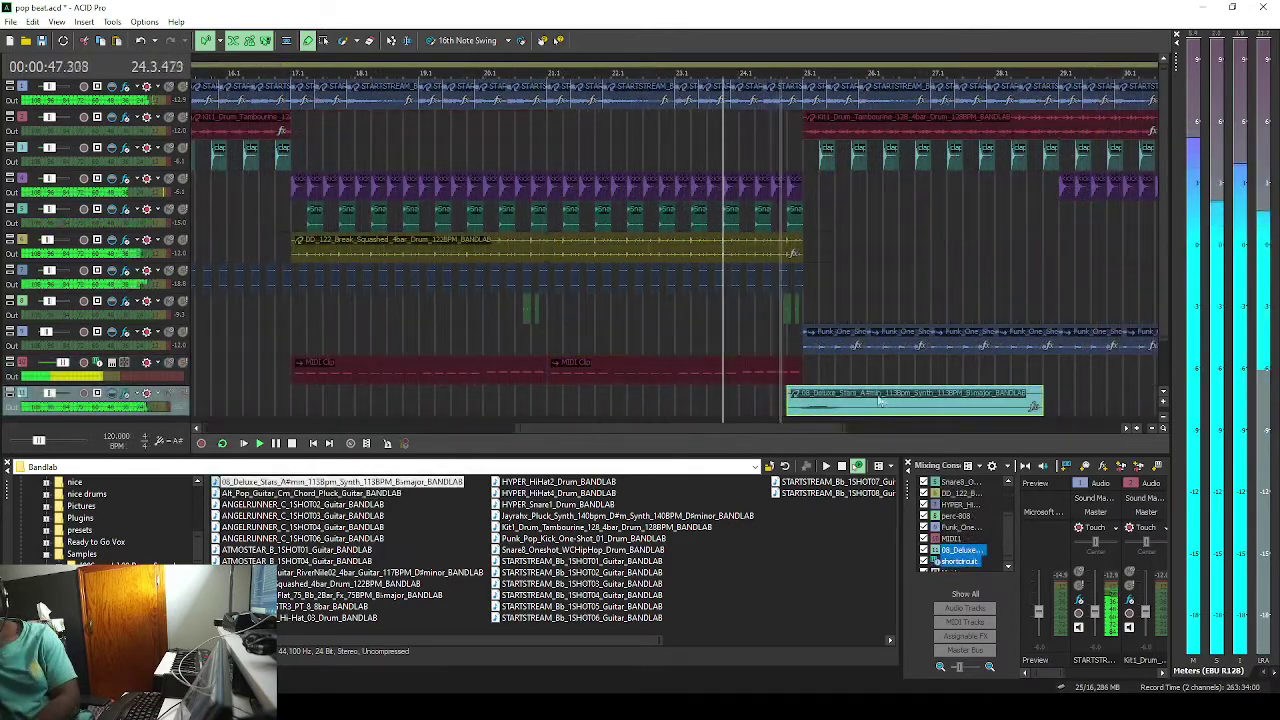
Move the 08_Deluxe_Stars synth event on the eleventh track to start at 24.2, and play the transition from there.
{"action": "left_click_drag", "start_coordinate": [930, 395], "coordinate": [838, 395]}
{"action": "left_click", "coordinate": [755, 72]}
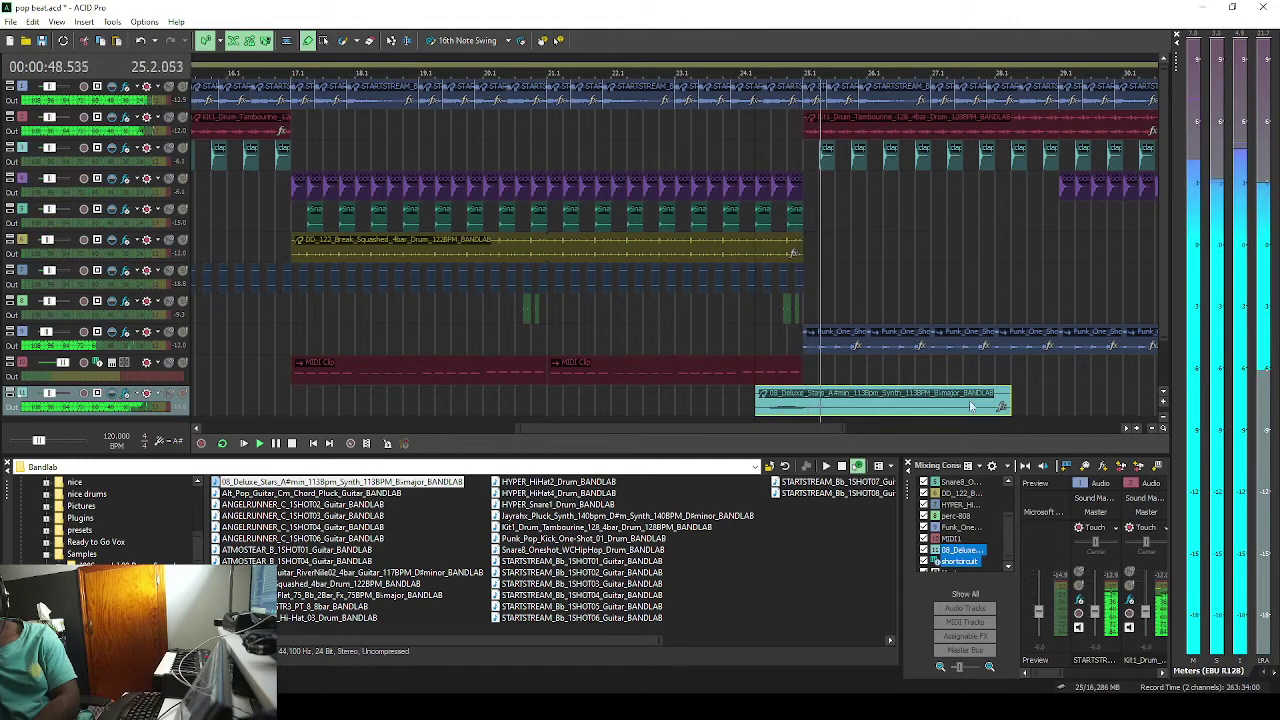
{"action": "right_click", "coordinate": [828, 402]}
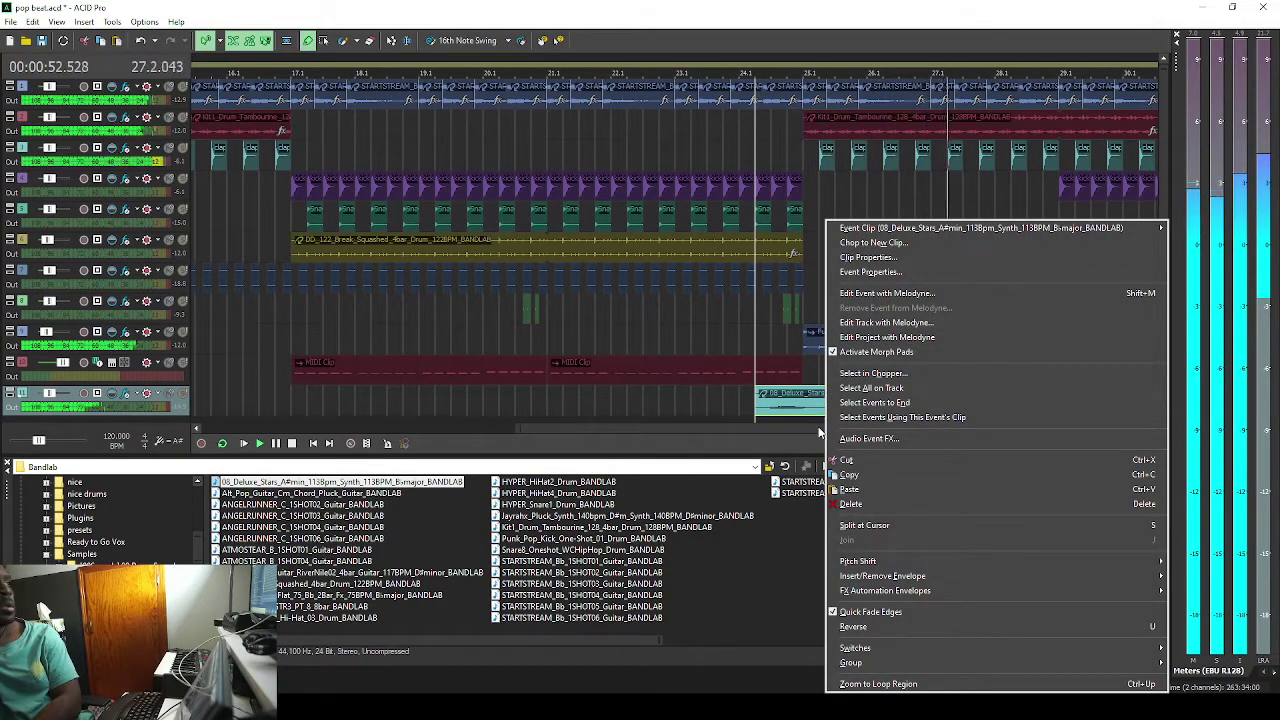
{"action": "left_click", "coordinate": [755, 62]}
{"action": "left_click", "coordinate": [755, 57]}
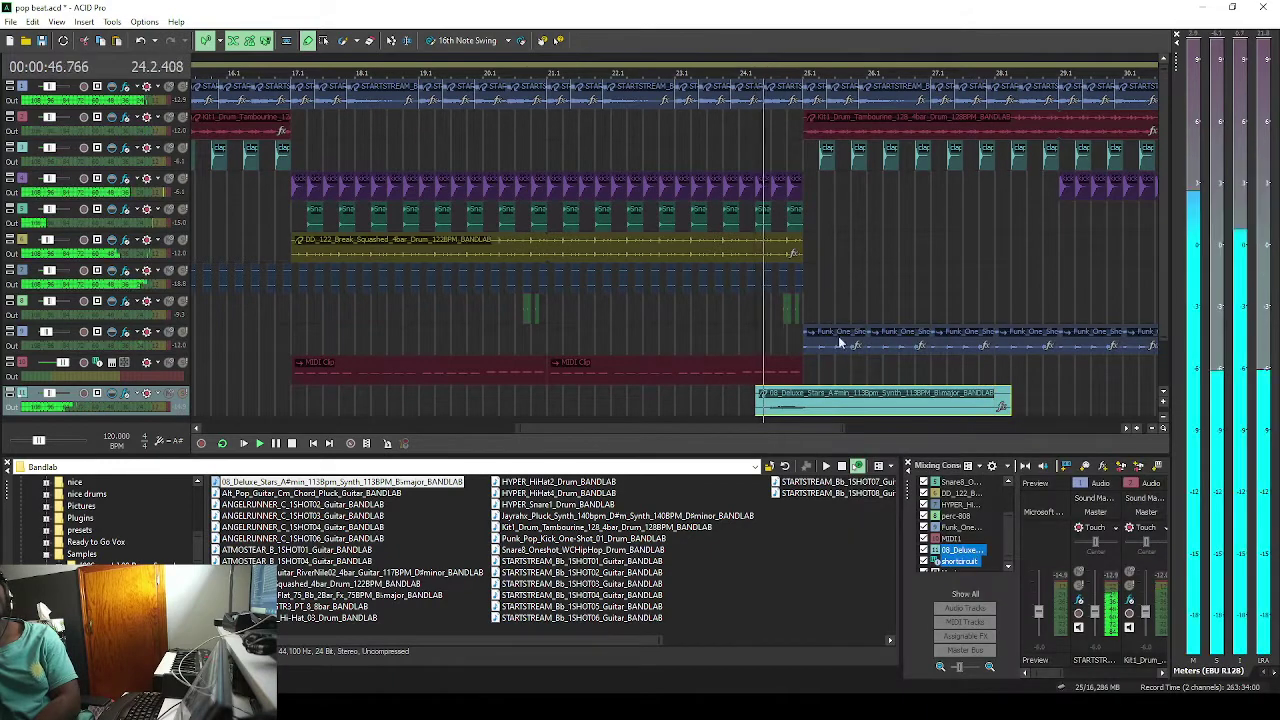
Raise the pitch shift in the 08_Deluxe_Stars clip's properties and preview the clip.
{"action": "right_click", "coordinate": [791, 405]}
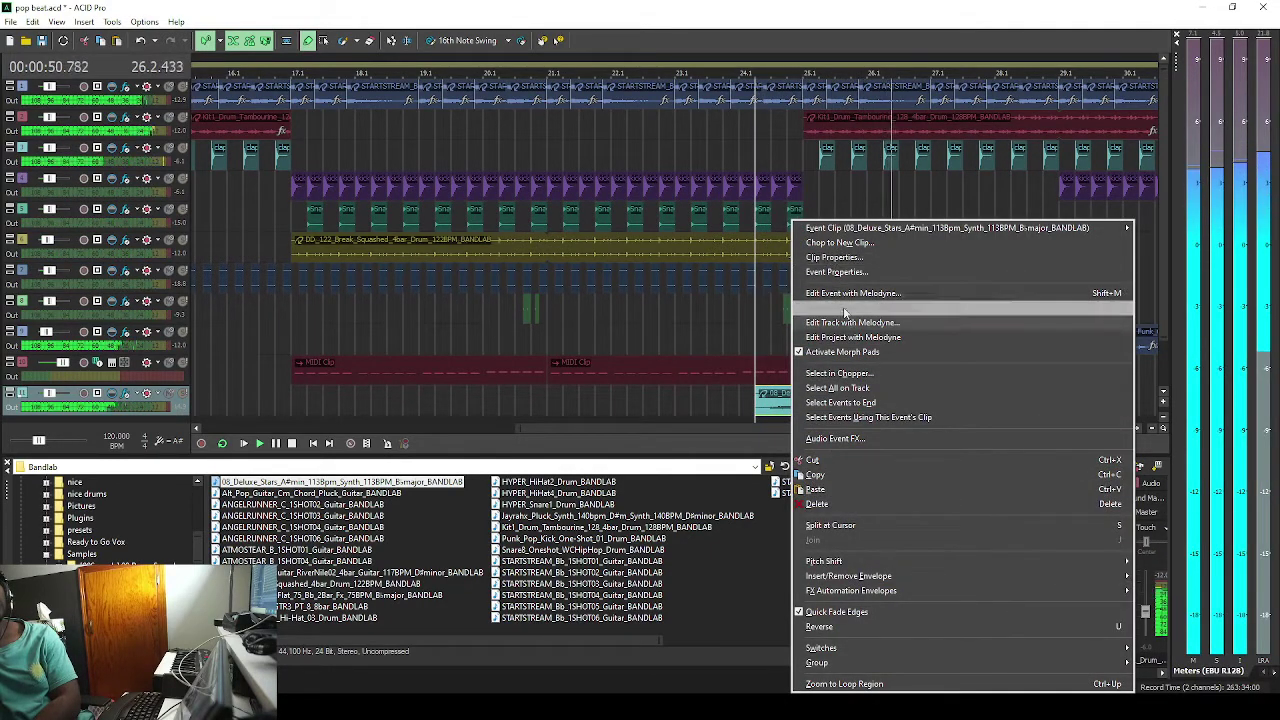
{"action": "left_click", "coordinate": [832, 258]}
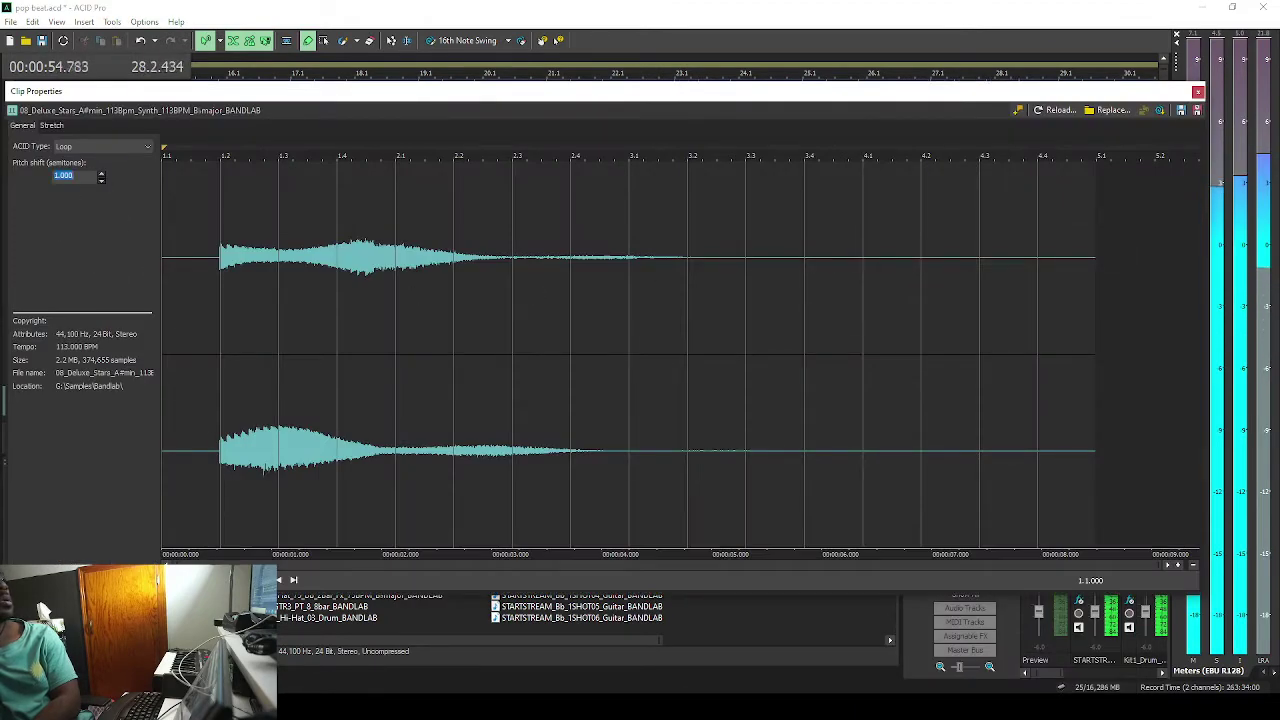
{"action": "key", "text": "space"}
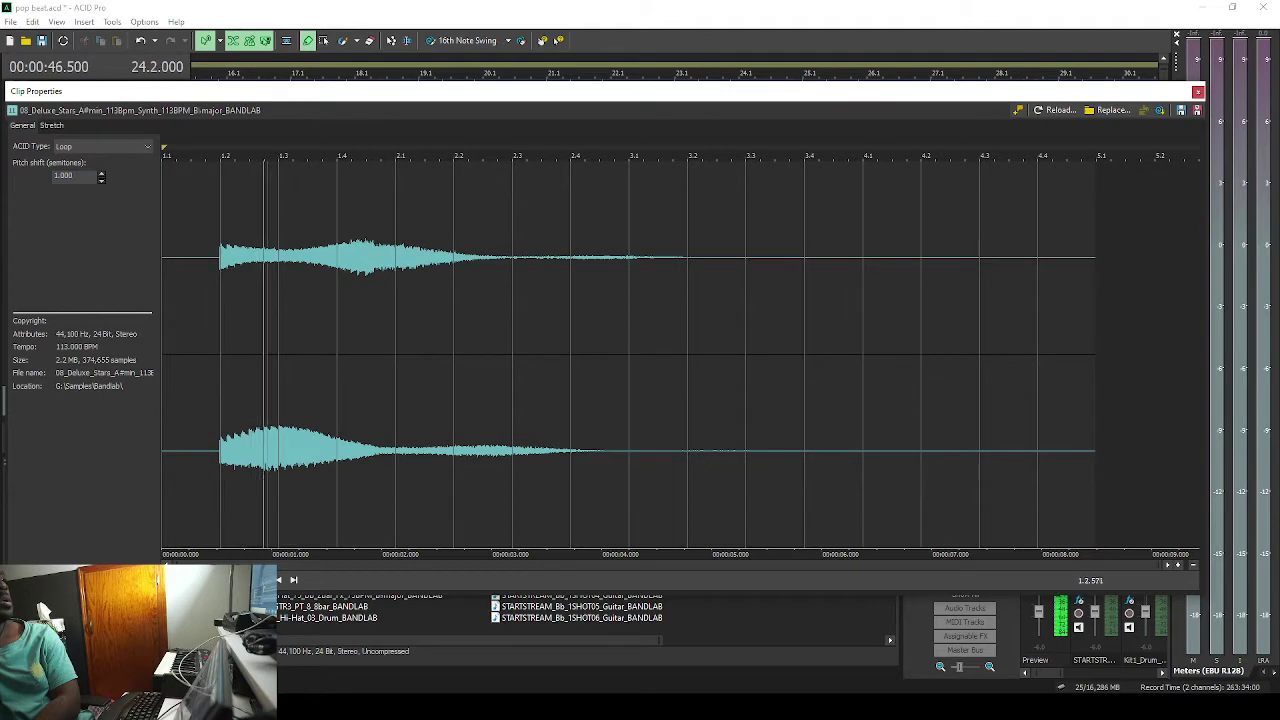
{"action": "left_click", "coordinate": [101, 172]}
{"action": "left_click", "coordinate": [260, 580]}
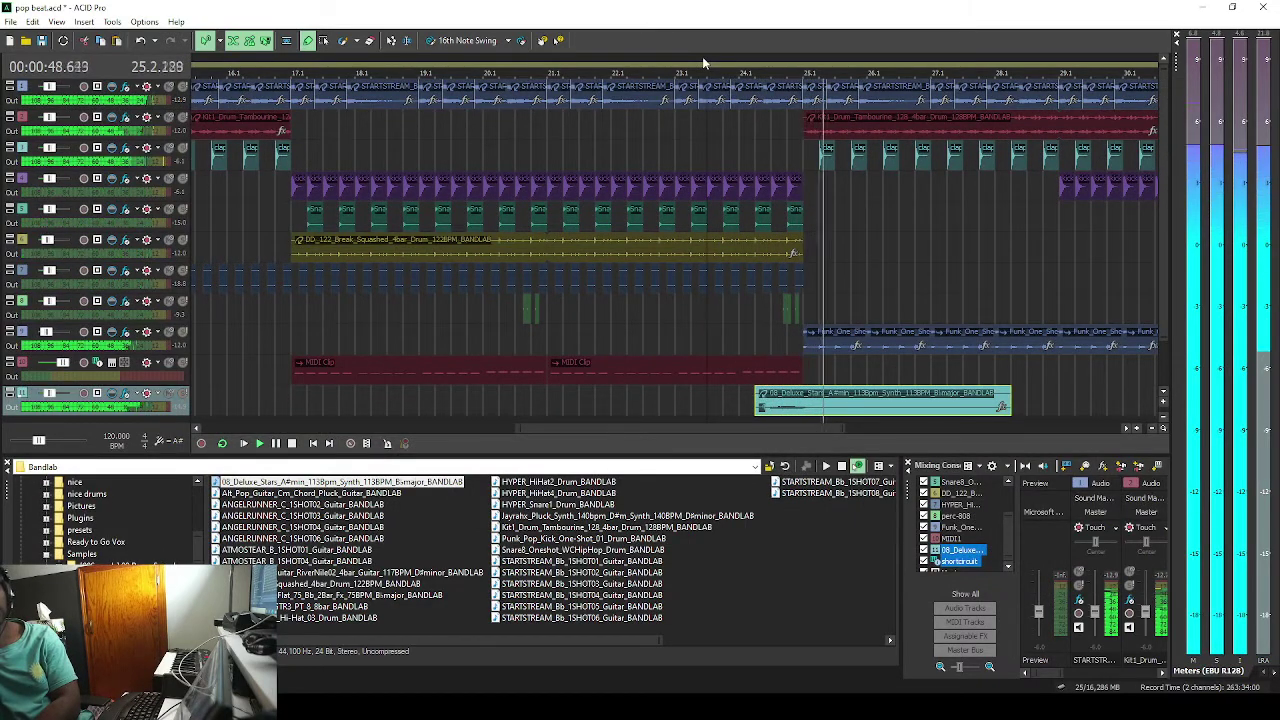
Trim the 08_Deluxe_Stars event to end at 25.2, and listen to the passage leading into bar 25.
{"action": "left_click", "coordinate": [702, 58]}
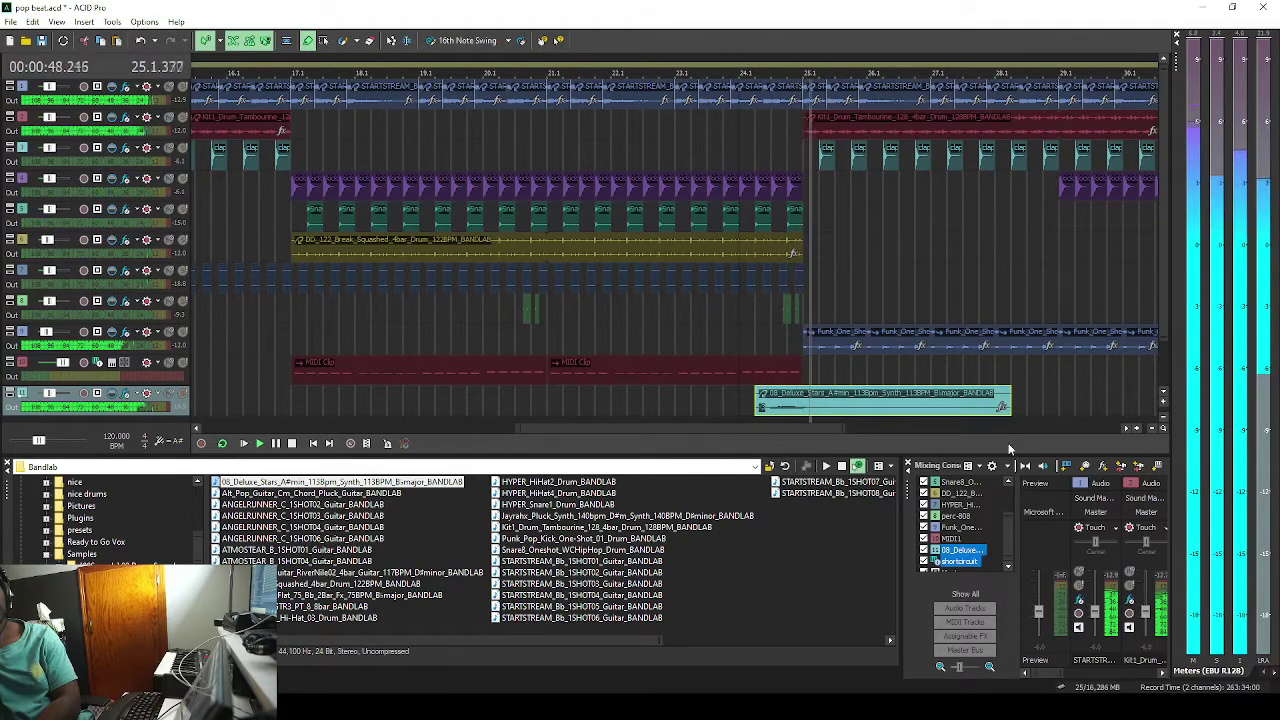
{"action": "left_click_drag", "start_coordinate": [1008, 403], "coordinate": [818, 403]}
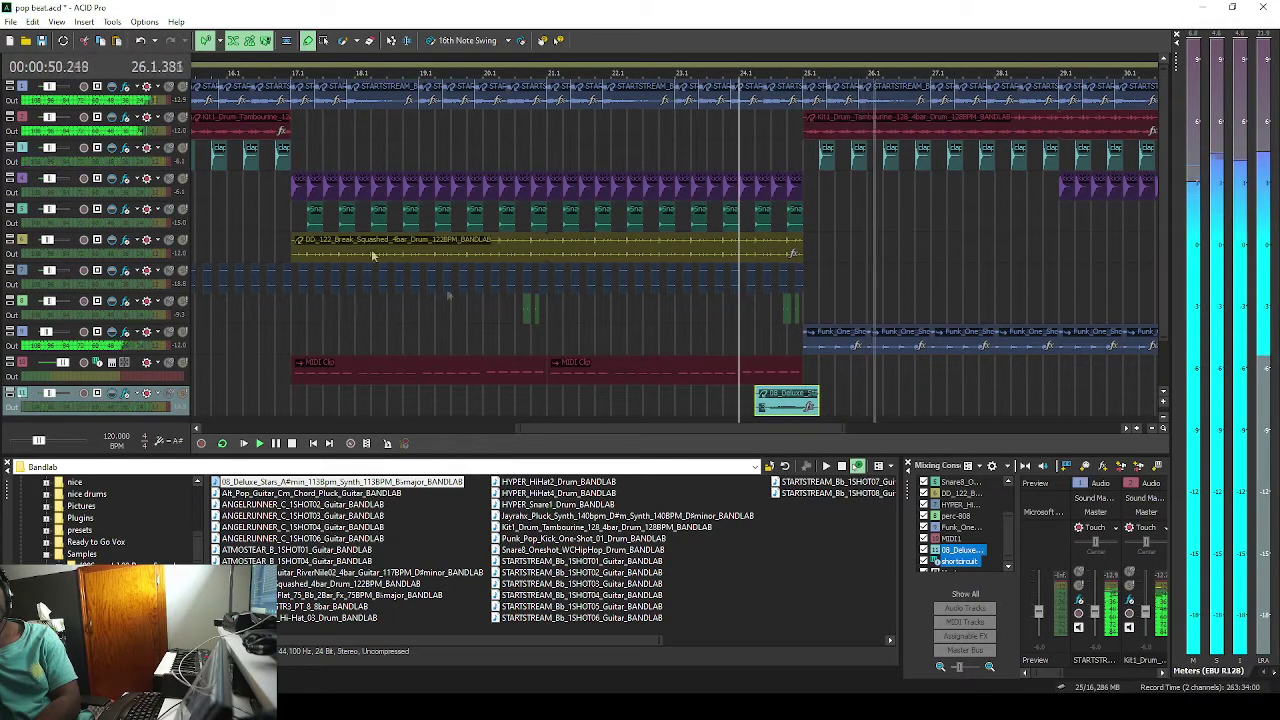
{"action": "left_click", "coordinate": [738, 61]}
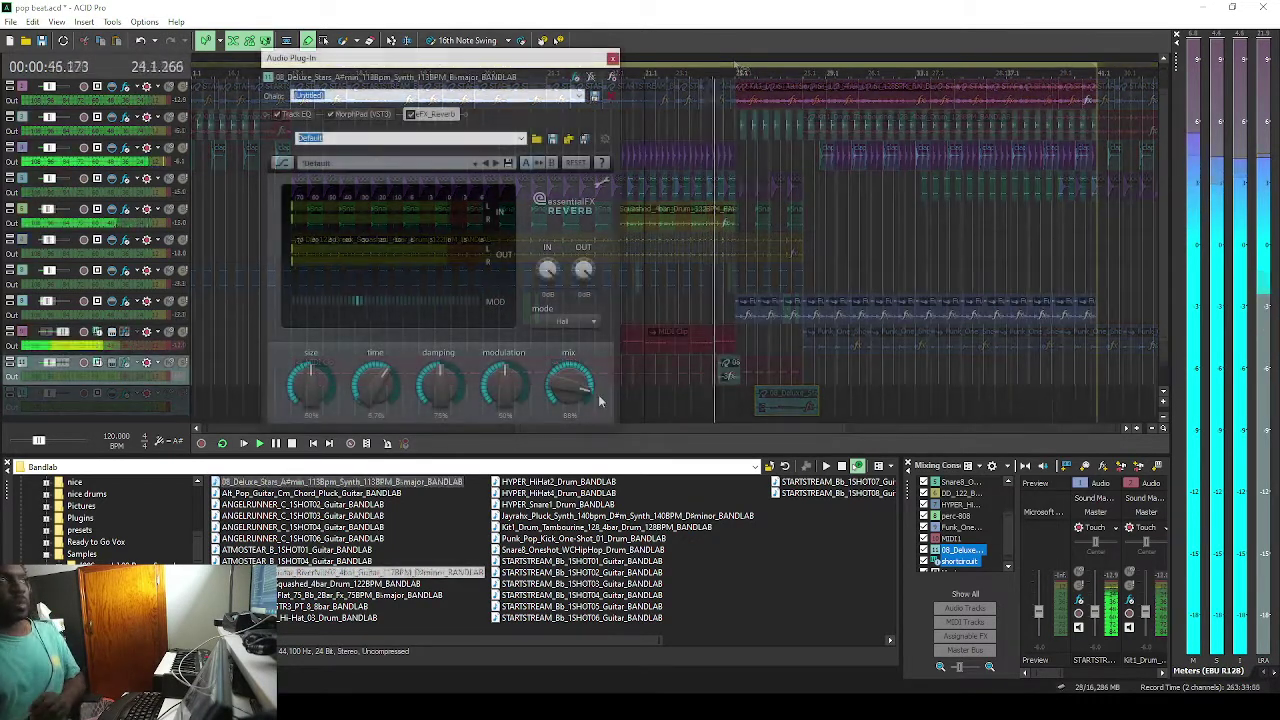
Lower the mix of the eFX_Reverb on the 08_Deluxe_Stars track to about 43% and check it in playback.
{"action": "left_click_drag", "start_coordinate": [590, 386], "coordinate": [561, 357]}
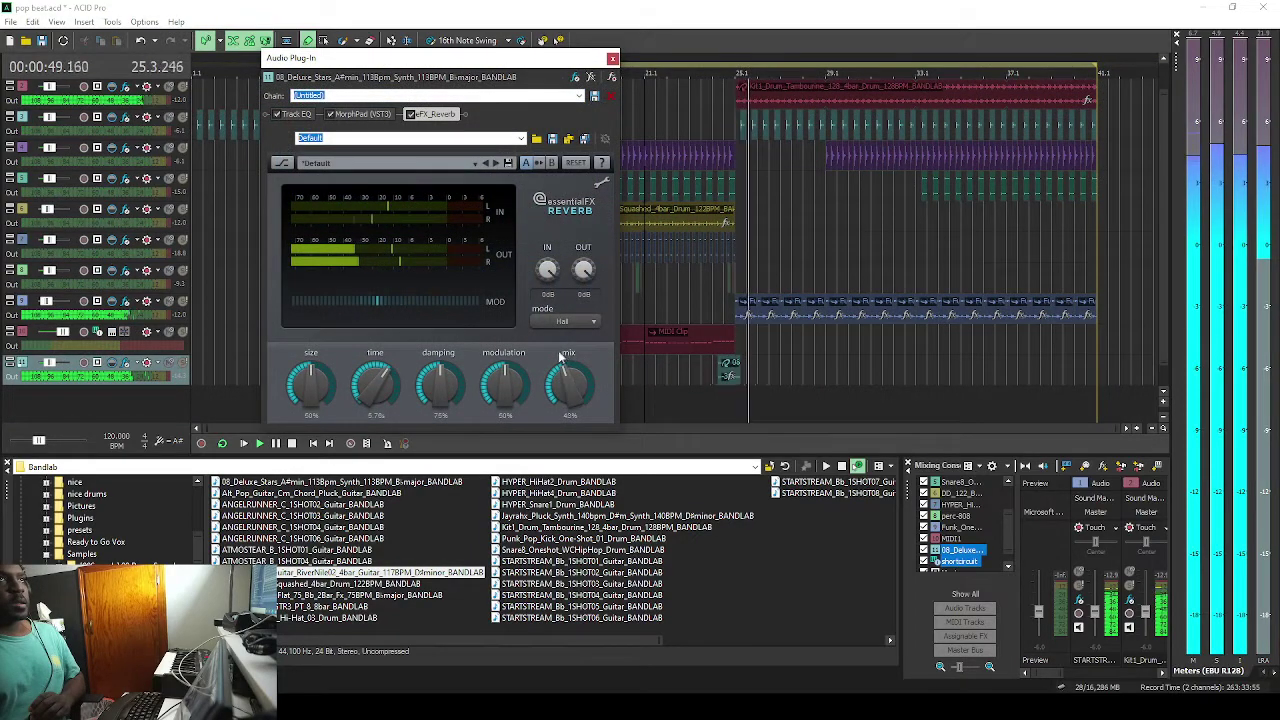
{"action": "left_click", "coordinate": [718, 74]}
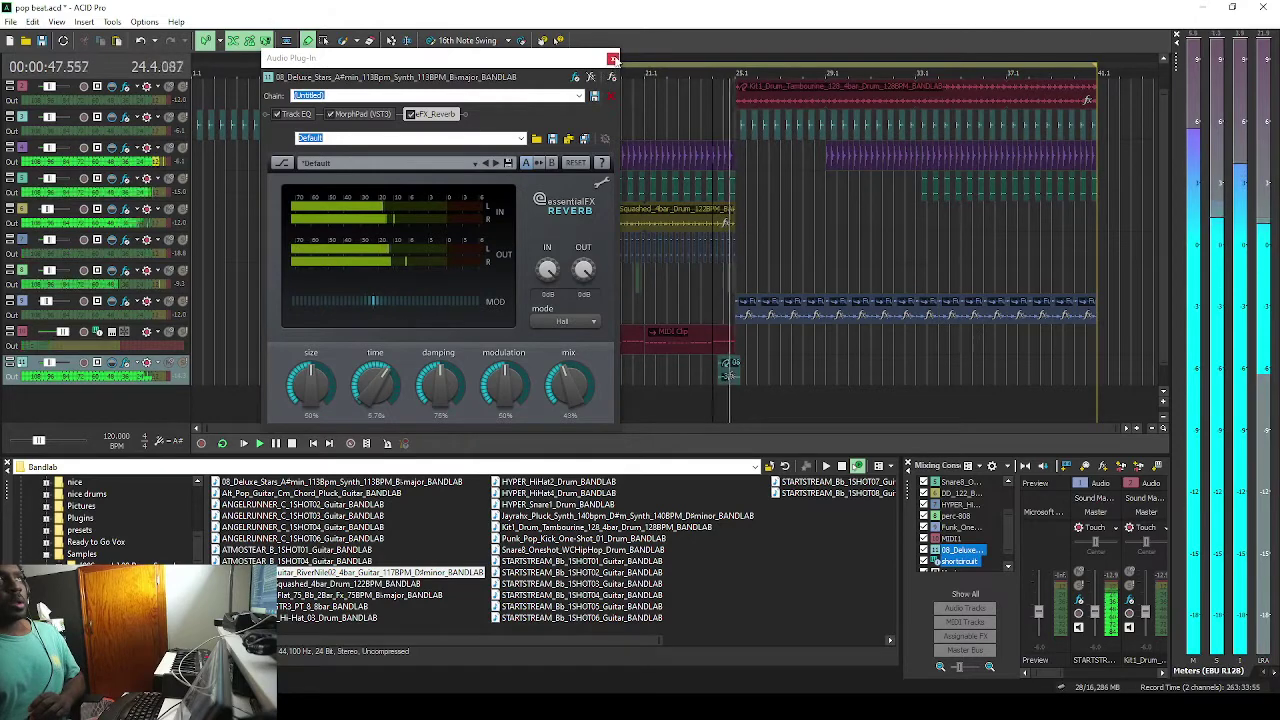
{"action": "left_click", "coordinate": [613, 57]}
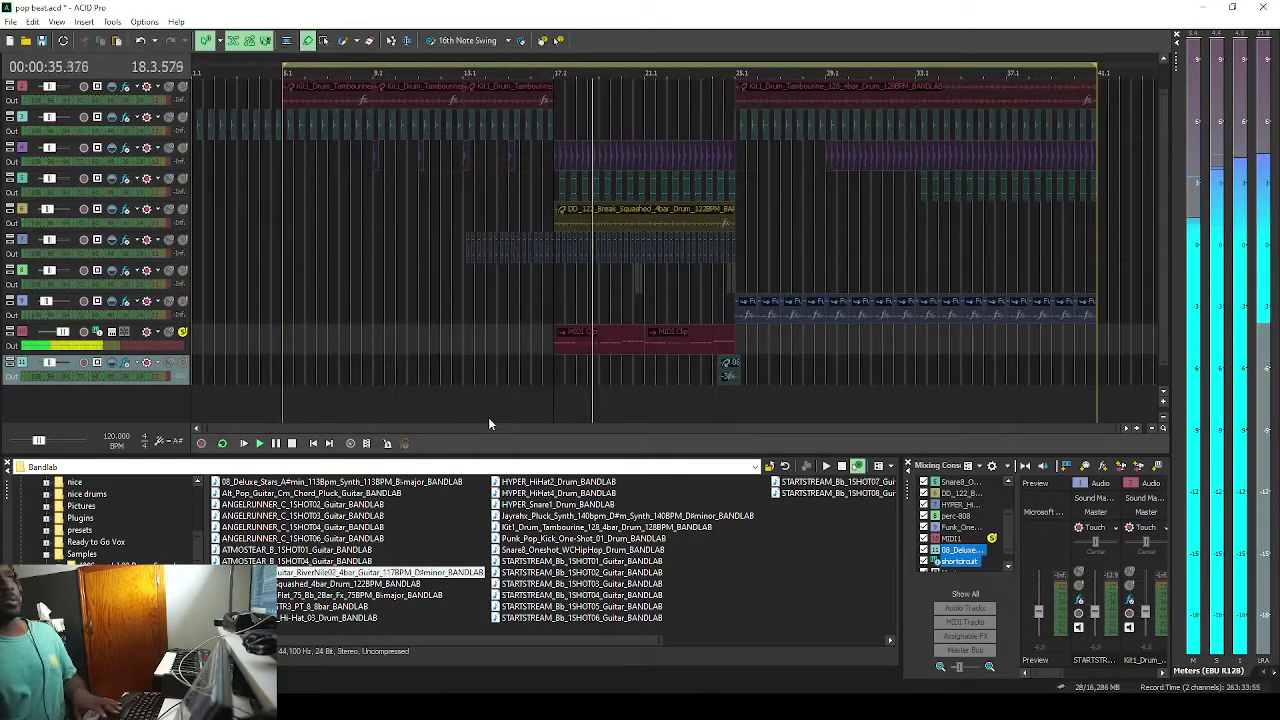
Render the soloed MIDI track to a new WAV track named New Track 20.
{"action": "key", "text": "space"}
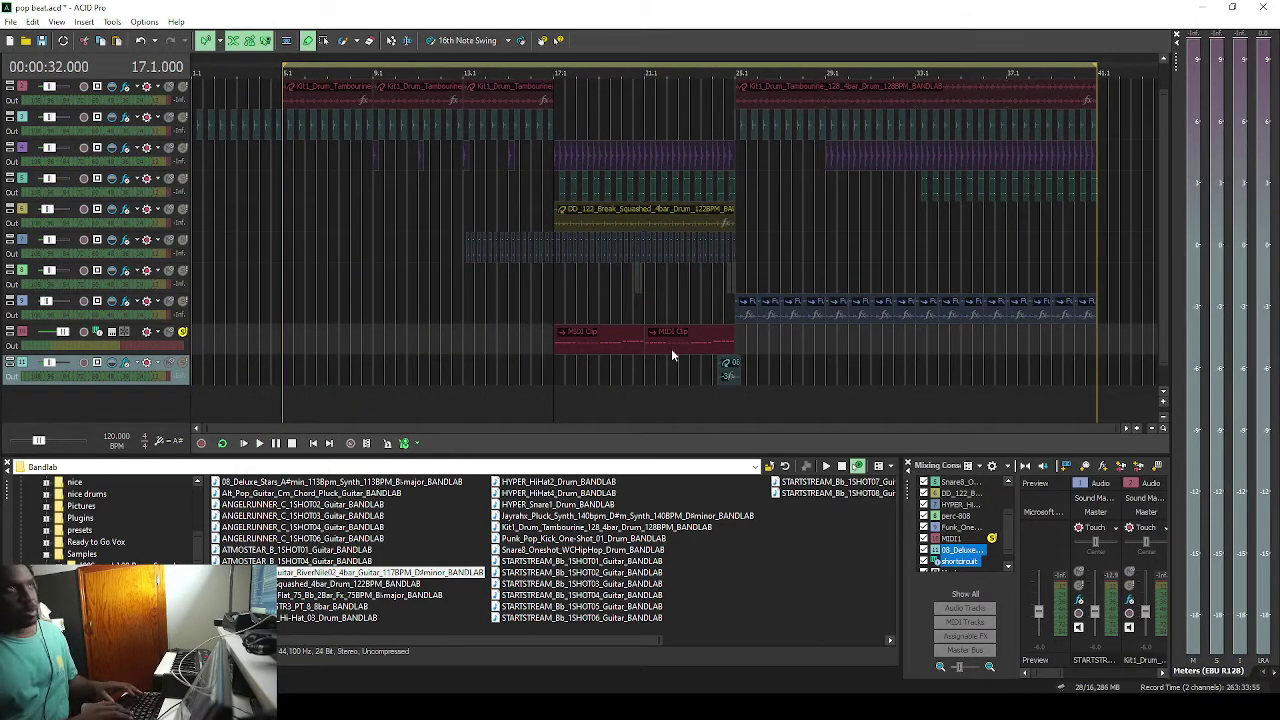
{"action": "key", "text": "ctrl+m"}
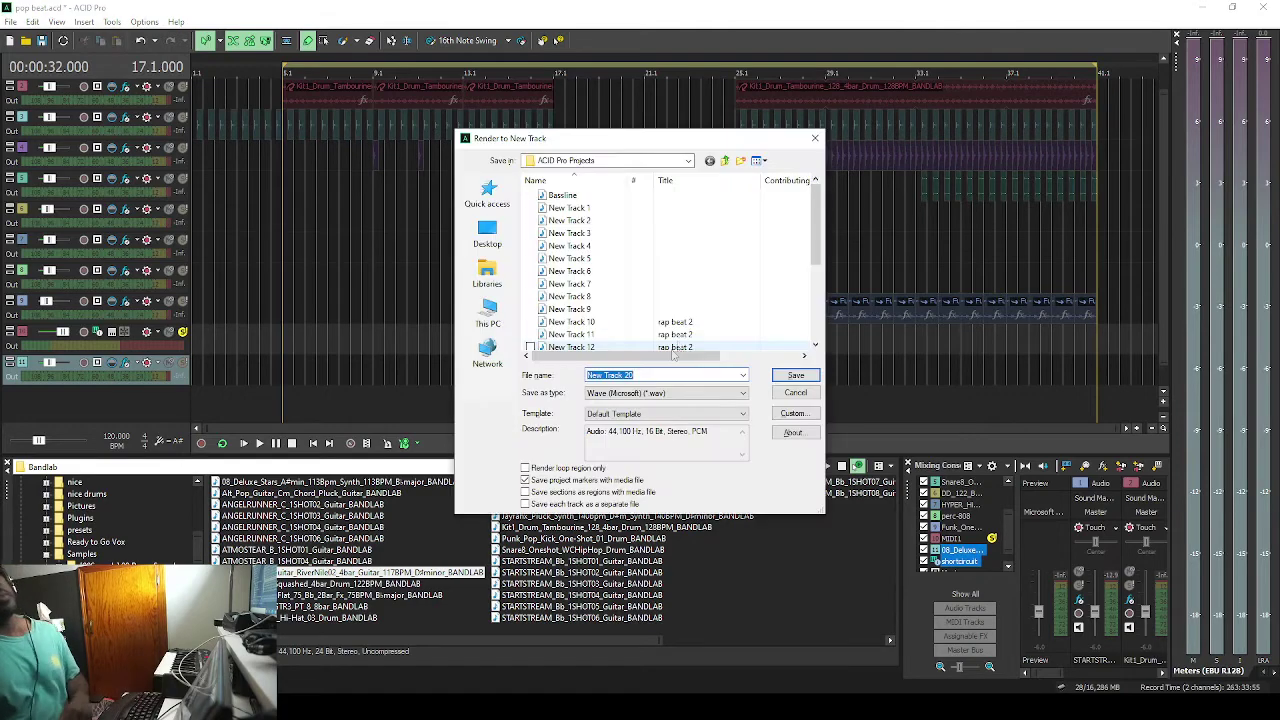
{"action": "left_click", "coordinate": [793, 376]}
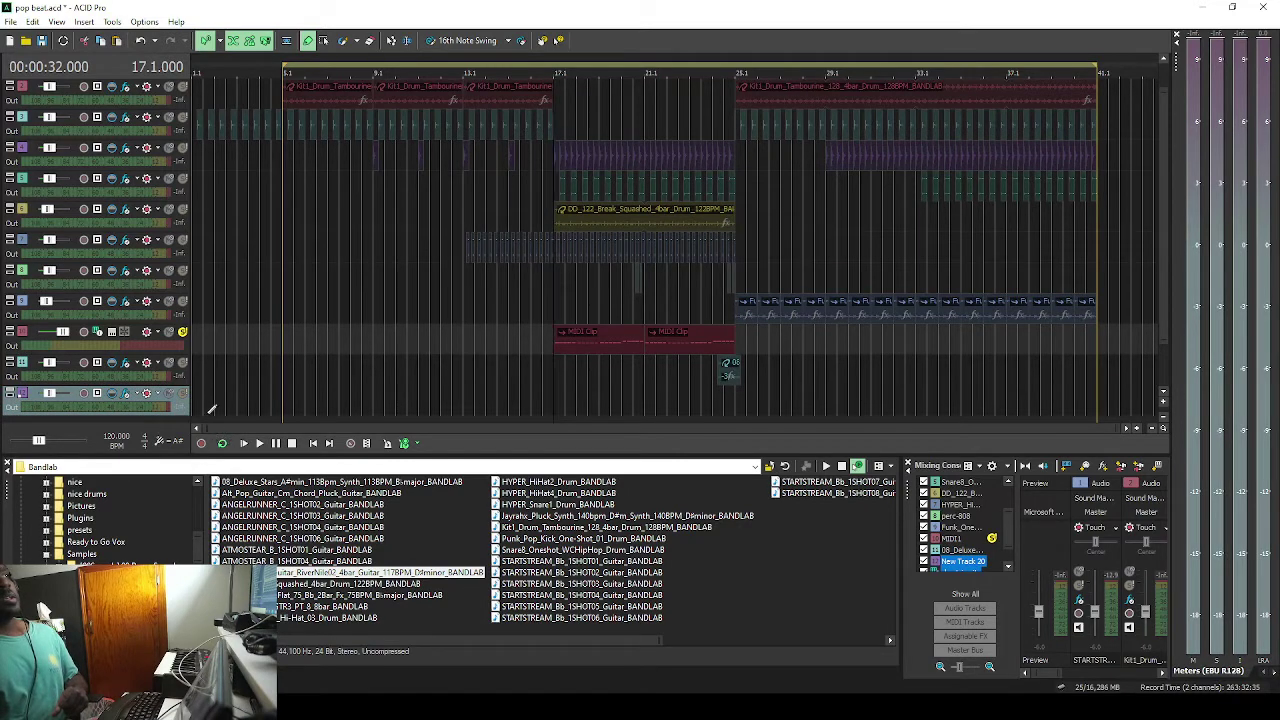
Paint the New Track 20 event from the project start to bar 25, and trim its empty beginning to just before bar 17.
{"action": "left_click_drag", "start_coordinate": [197, 403], "coordinate": [703, 391]}
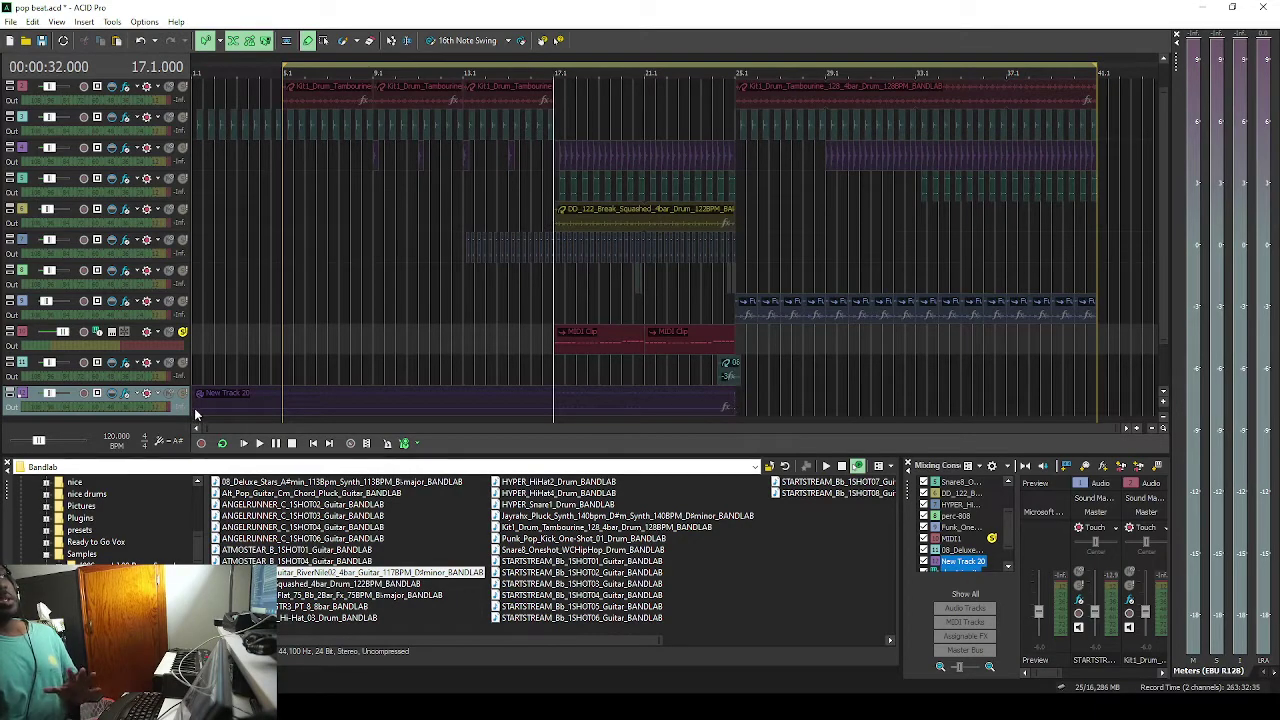
{"action": "left_click_drag", "start_coordinate": [191, 405], "coordinate": [531, 428]}
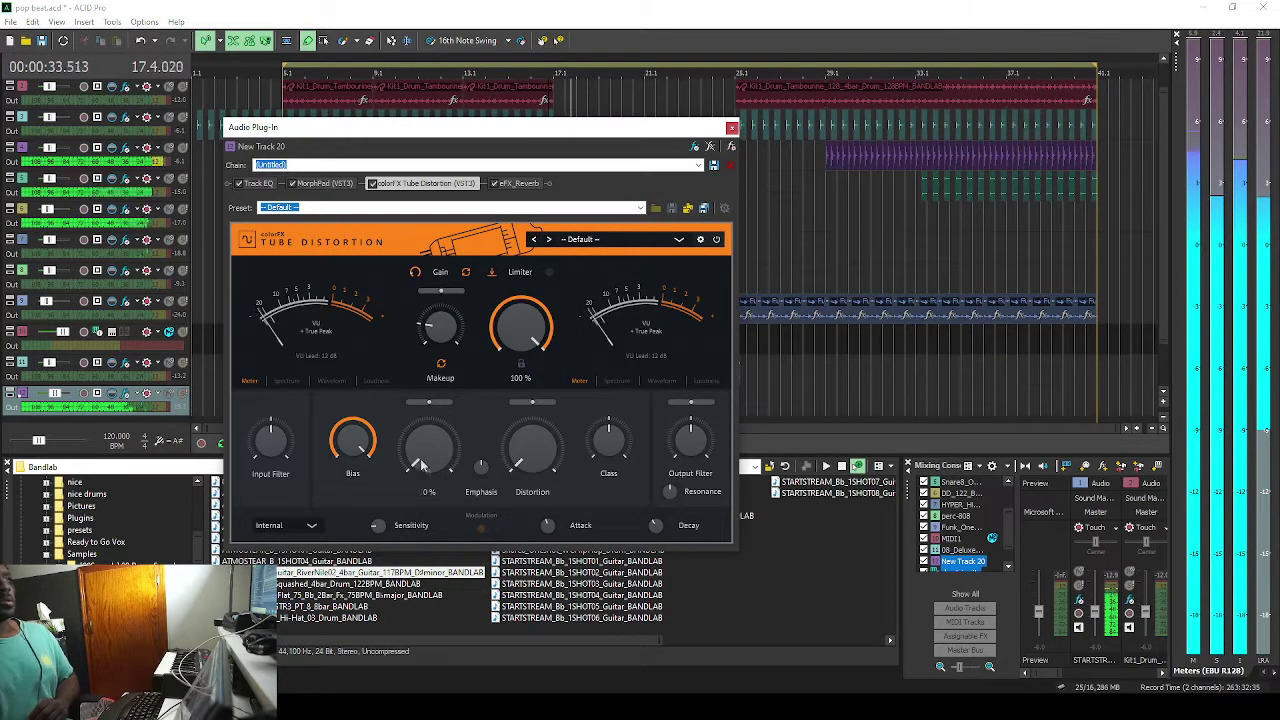
Raise Drive and Distortion in New Track 20's Tube Distortion, reduce its Mix, and bring up the eFX_Reverb settings.
{"action": "left_click_drag", "start_coordinate": [420, 458], "coordinate": [423, 416]}
{"action": "left_click_drag", "start_coordinate": [532, 445], "coordinate": [508, 455]}
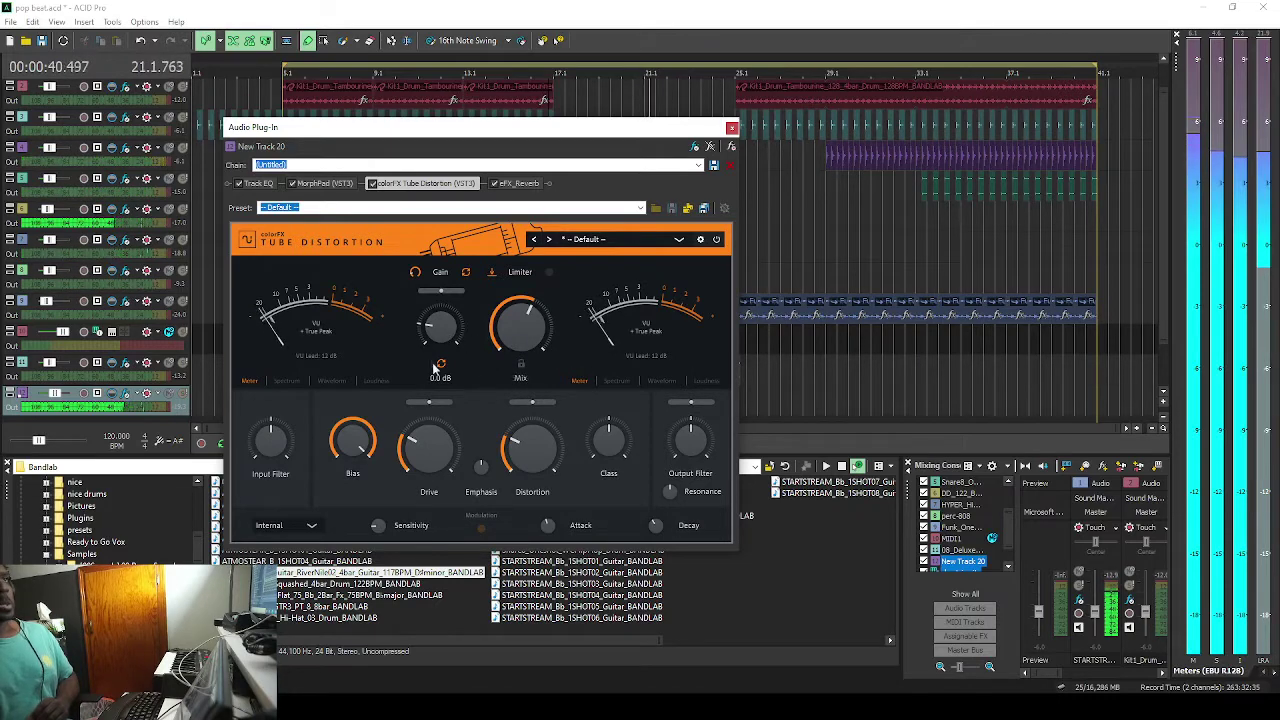
{"action": "left_click", "coordinate": [519, 184]}
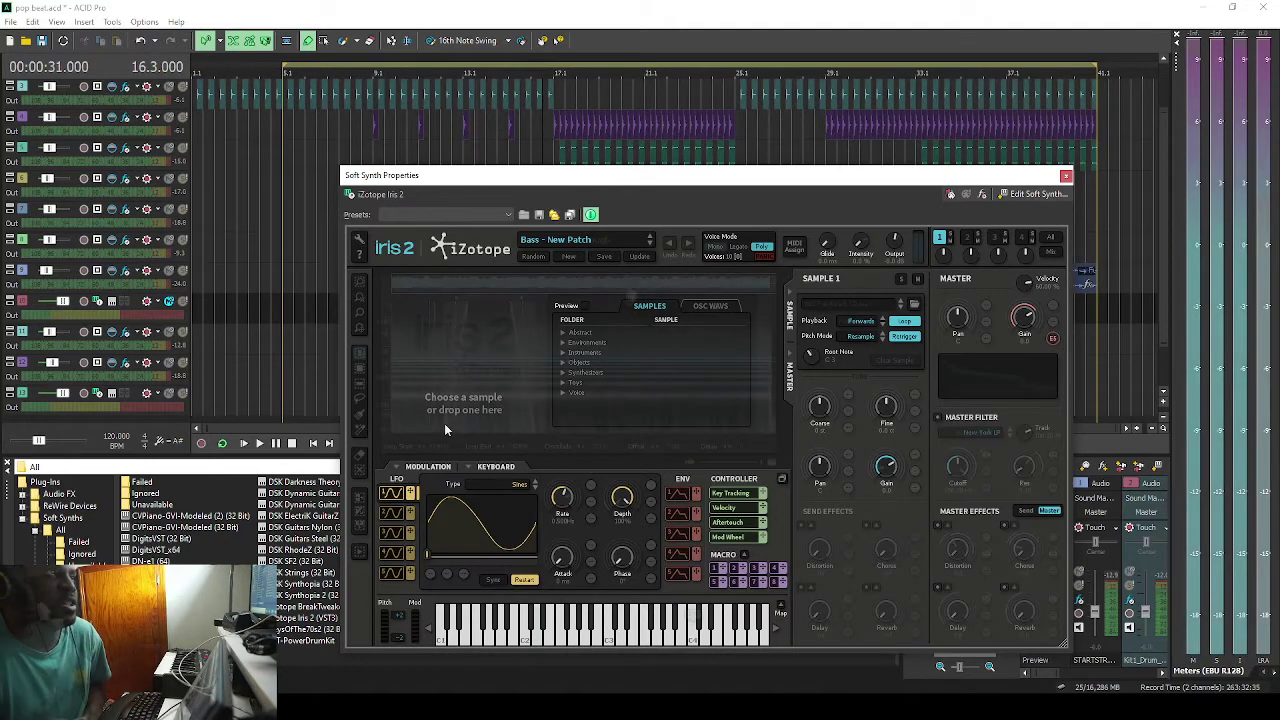
Browse the Bass patches in iZotope Iris 2, auditioning Analog Bass, Analog Myth and the patch below it.
{"action": "left_click", "coordinate": [565, 240]}
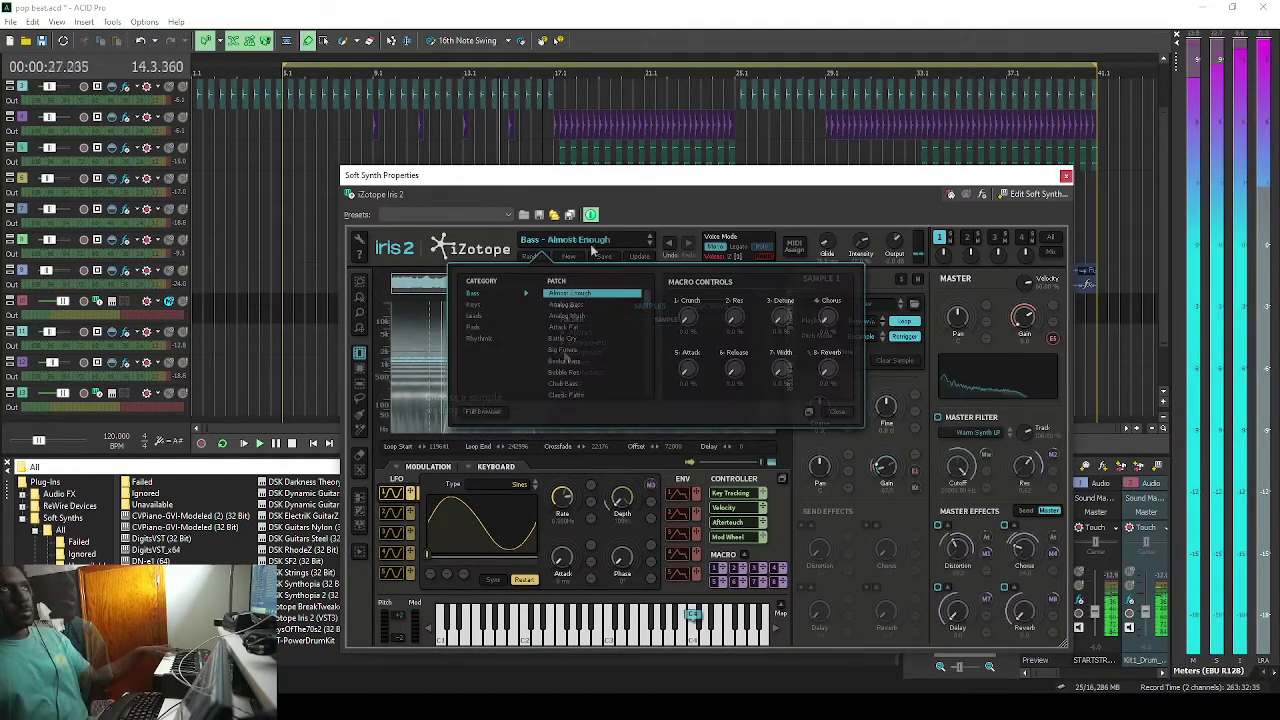
{"action": "left_click", "coordinate": [567, 305]}
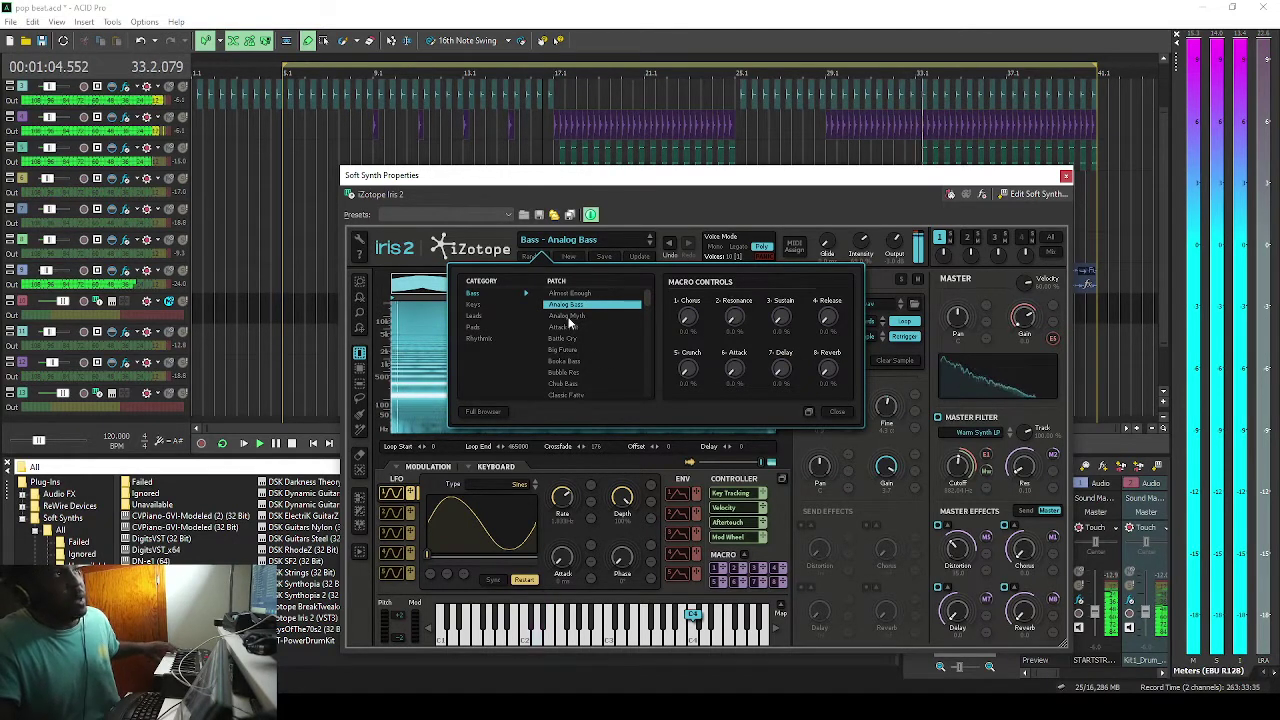
{"action": "left_click", "coordinate": [568, 317]}
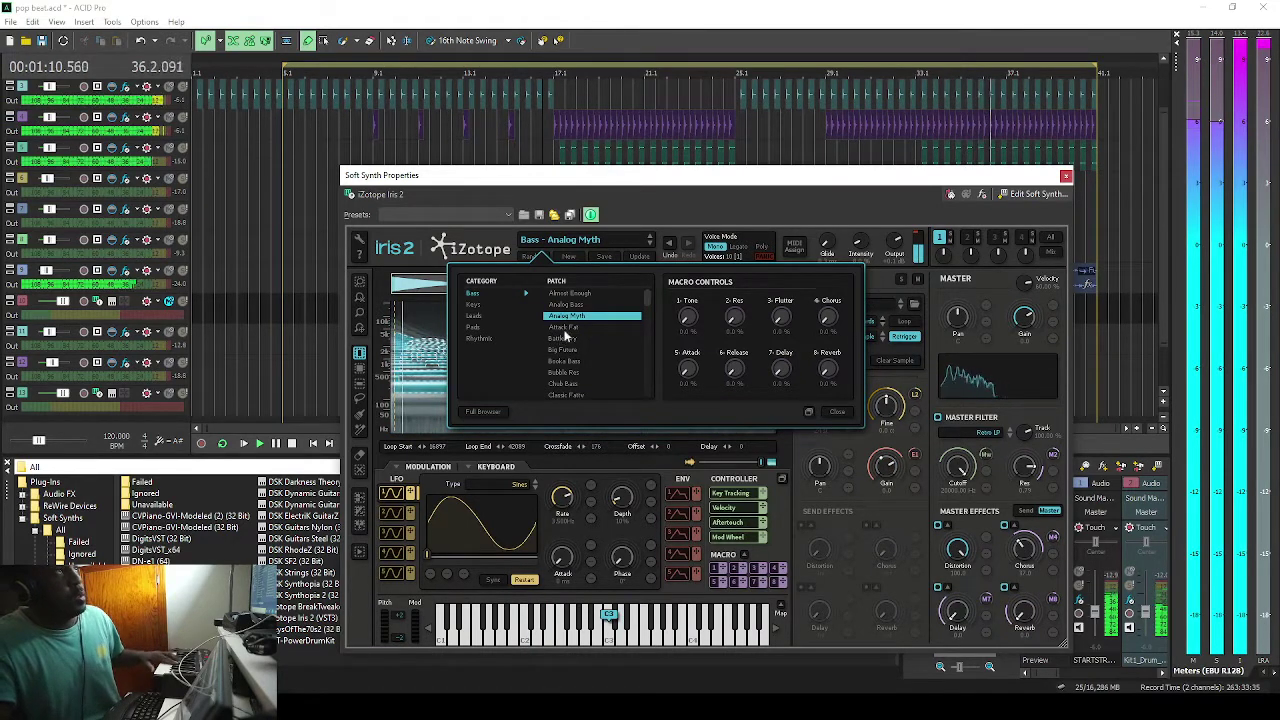
{"action": "left_click", "coordinate": [562, 328]}
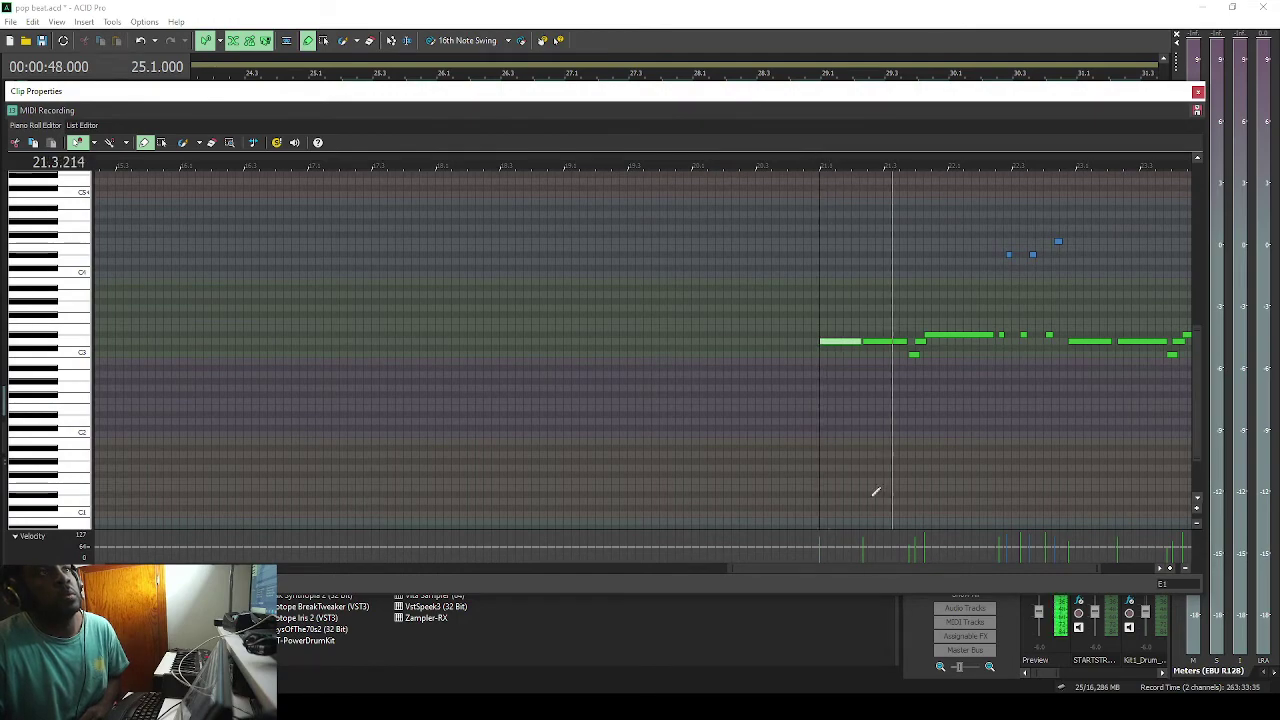
Shift the second note of the recorded bass line slightly later in the piano roll, and play back the clip.
{"action": "left_click_drag", "start_coordinate": [828, 570], "coordinate": [882, 568]}
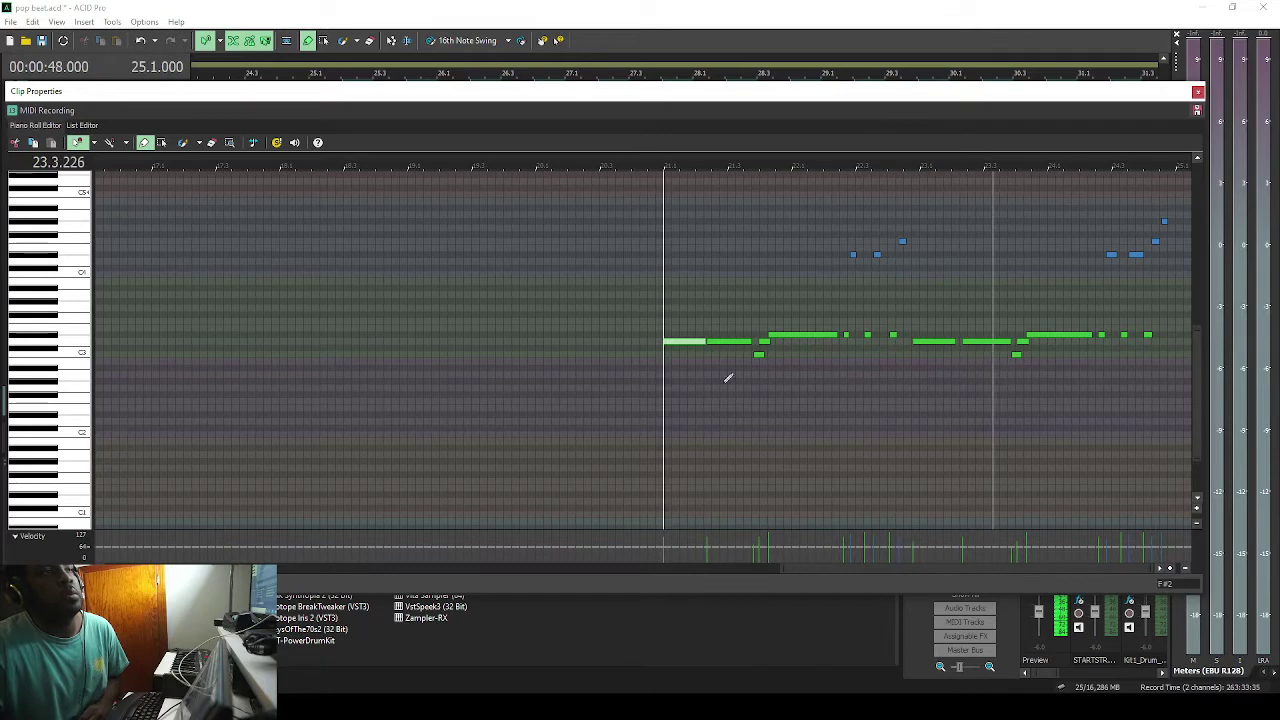
{"action": "left_click_drag", "start_coordinate": [716, 344], "coordinate": [721, 344]}
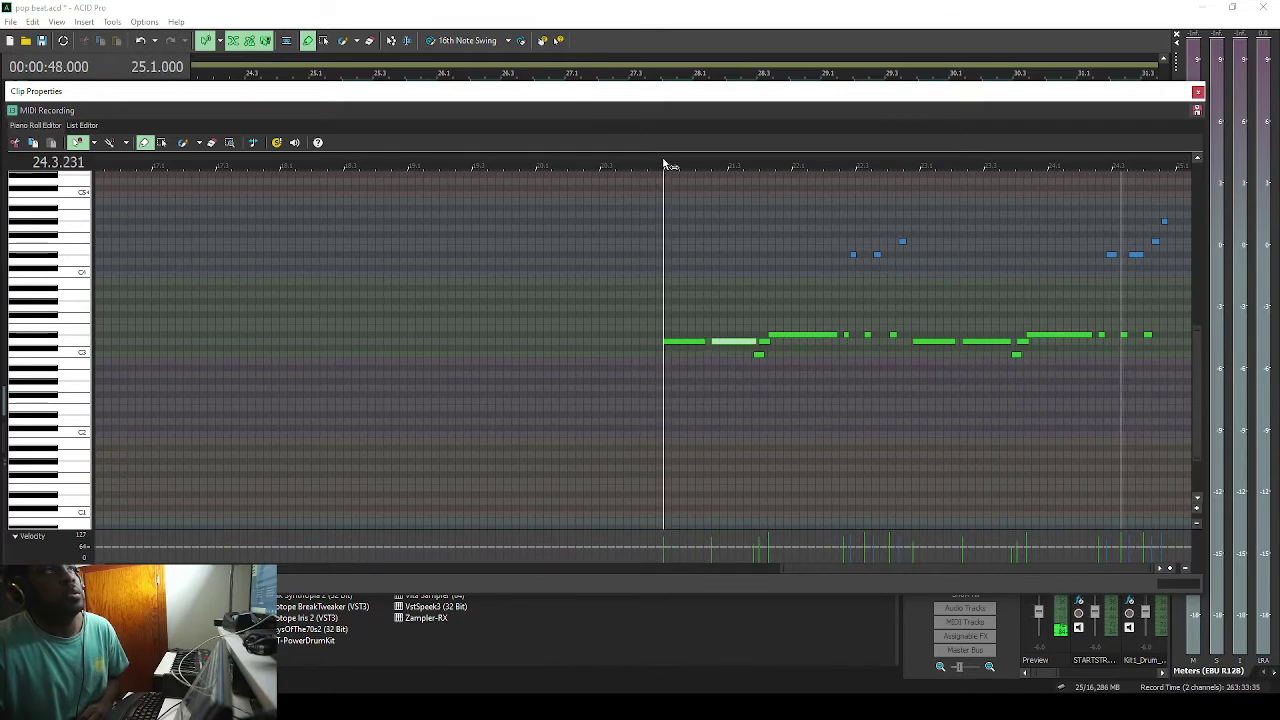
{"action": "key", "text": "space"}
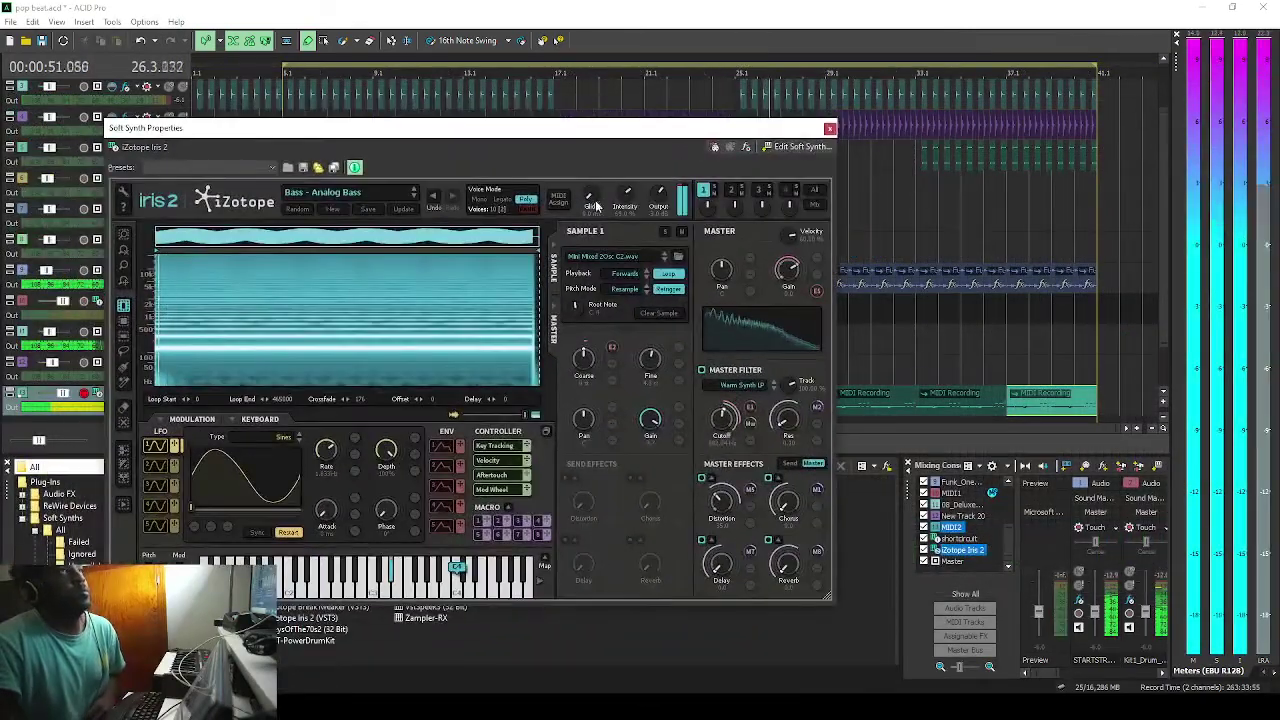
Raise the Glide amount of the Analog Bass patch in Iris 2.
{"action": "left_click_drag", "start_coordinate": [596, 206], "coordinate": [595, 196]}
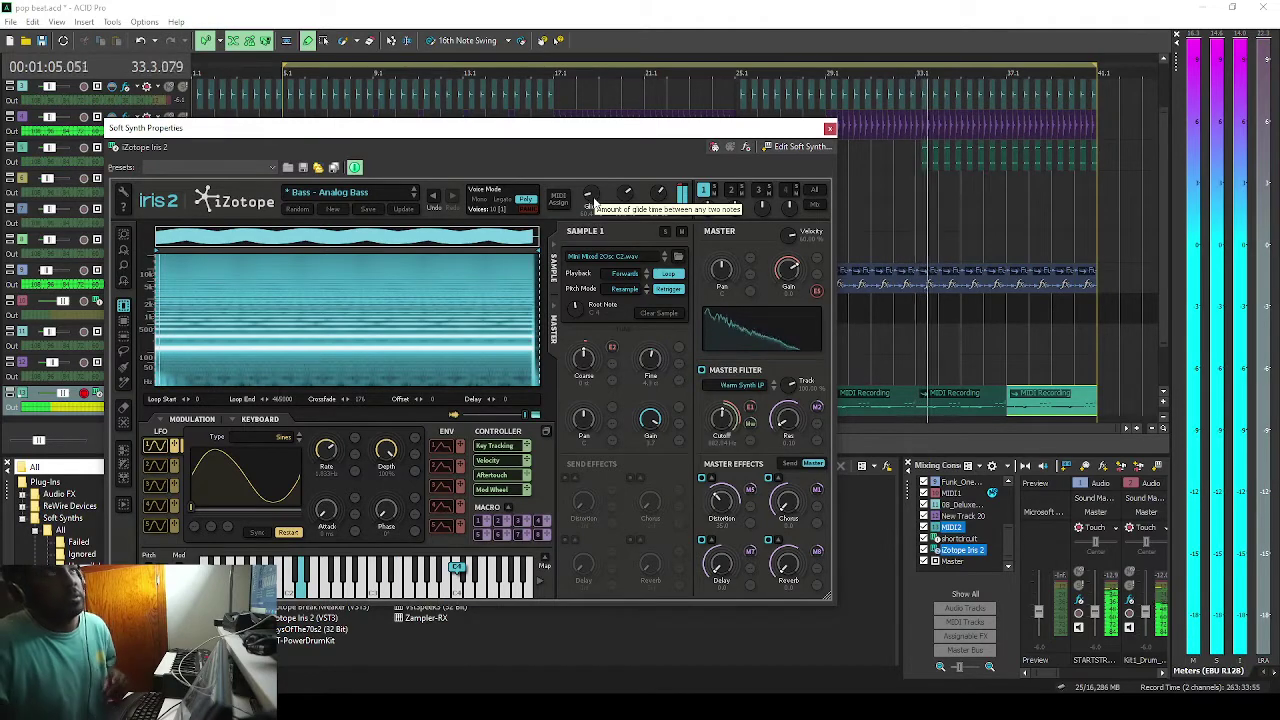
Close the Iris 2 window and open the clip properties of the MIDI recording that starts at bar 25.
{"action": "left_click", "coordinate": [829, 128]}
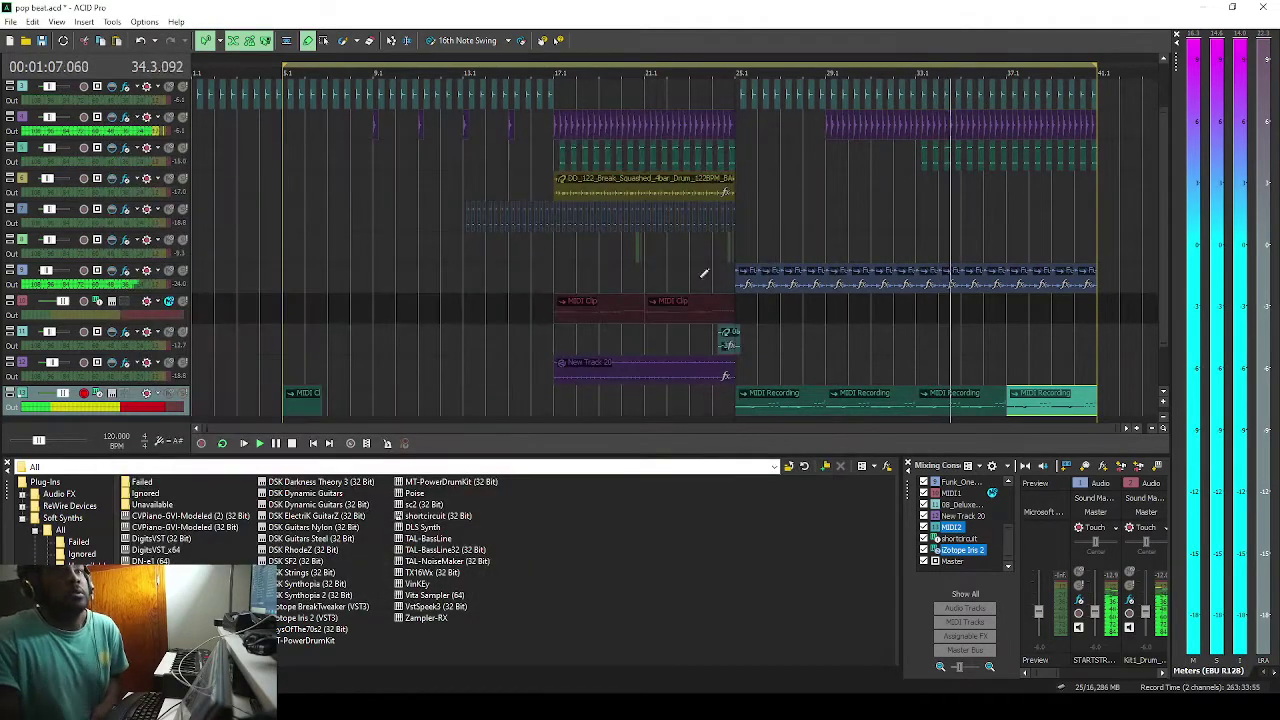
{"action": "right_click", "coordinate": [806, 395]}
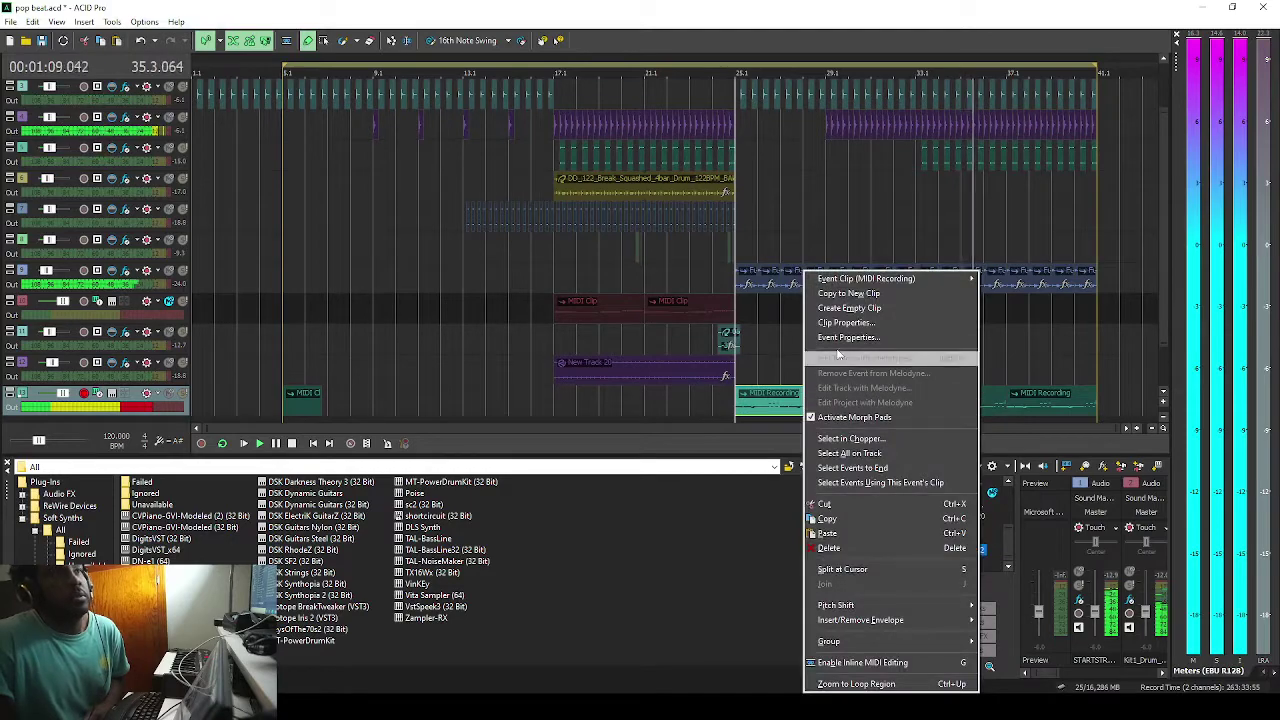
{"action": "left_click", "coordinate": [845, 322]}
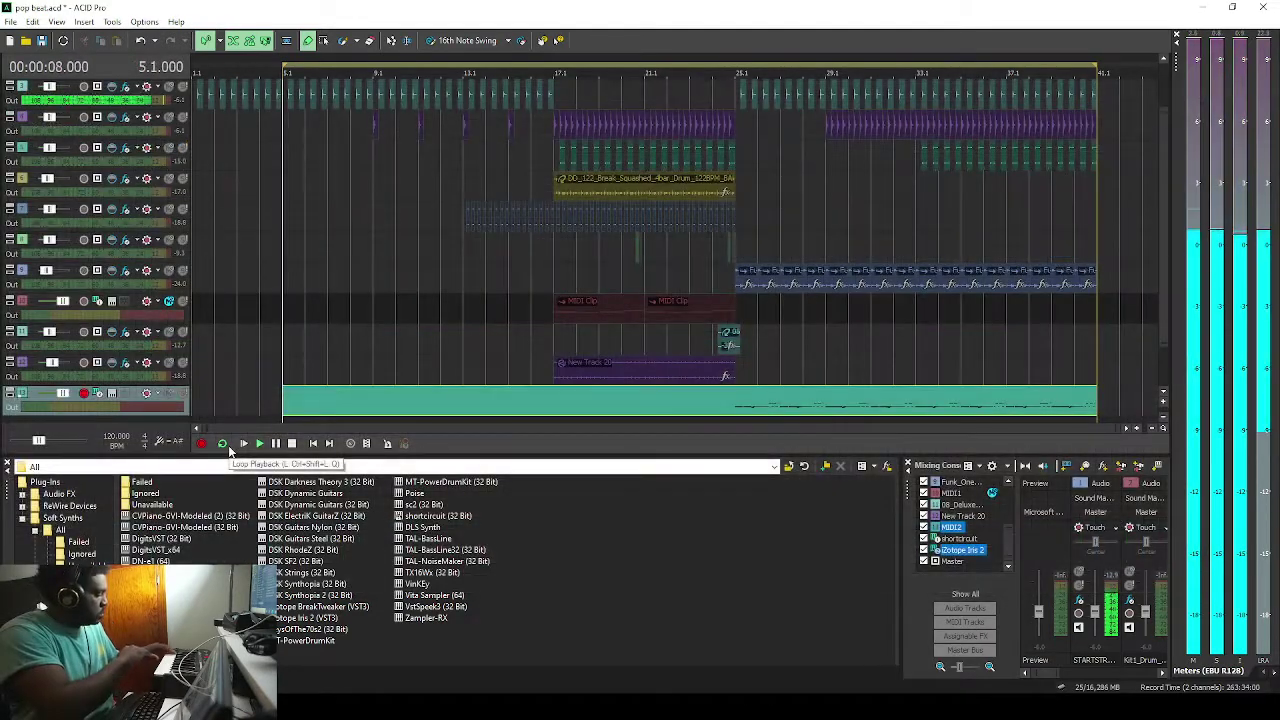
{"action": "key", "text": "space"}
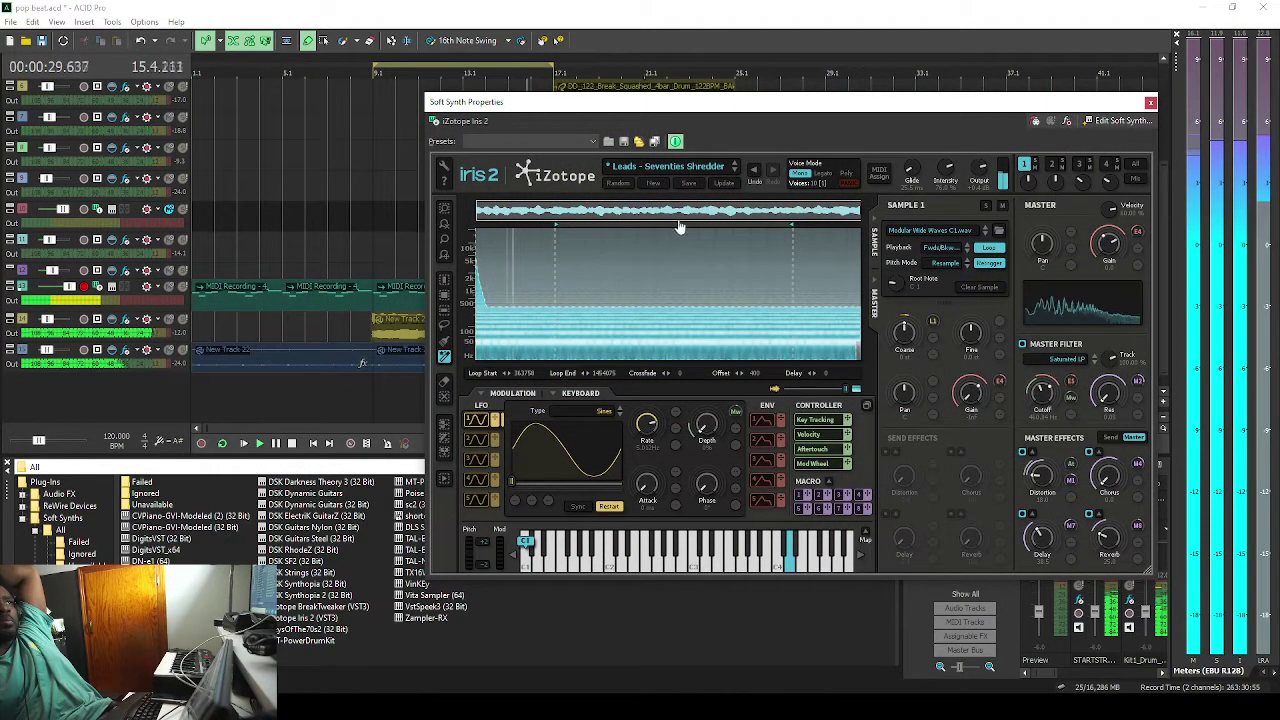
Audition the Leads patches Atlas, Cutter, Cyclone and Desert Storm in Iris 2, and close the patch browser.
{"action": "left_click", "coordinate": [715, 172]}
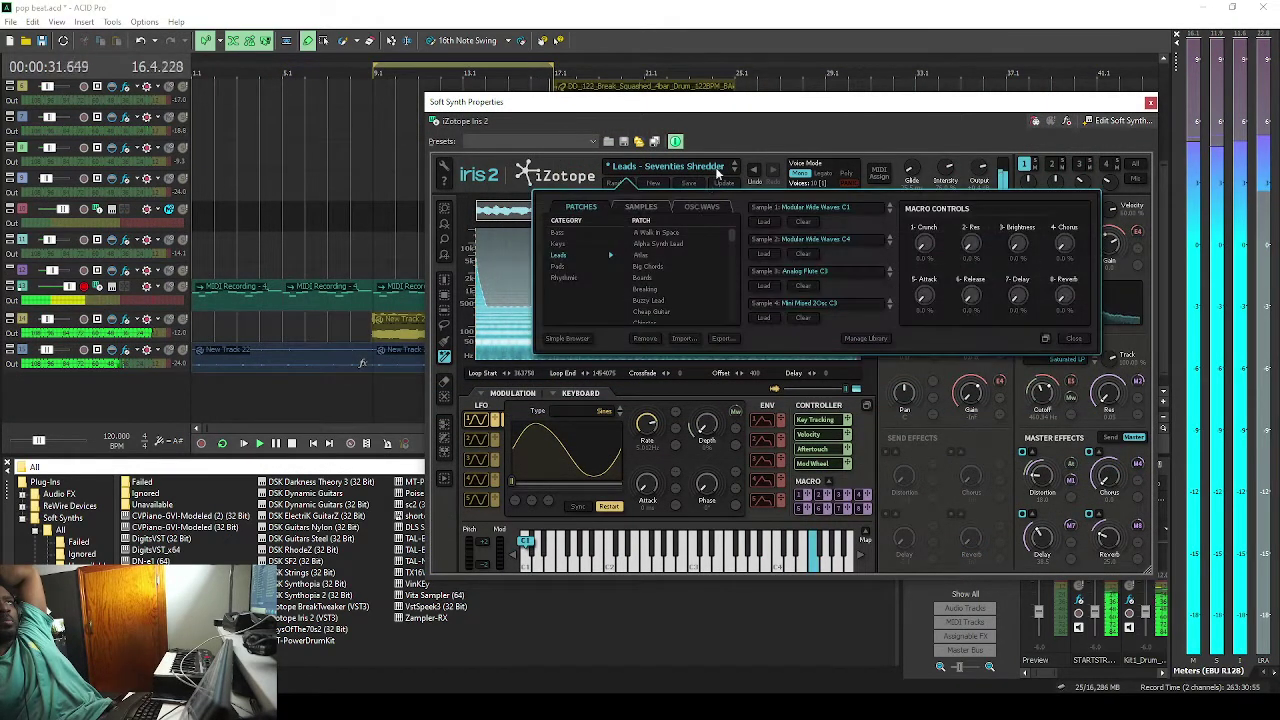
{"action": "left_click", "coordinate": [645, 255]}
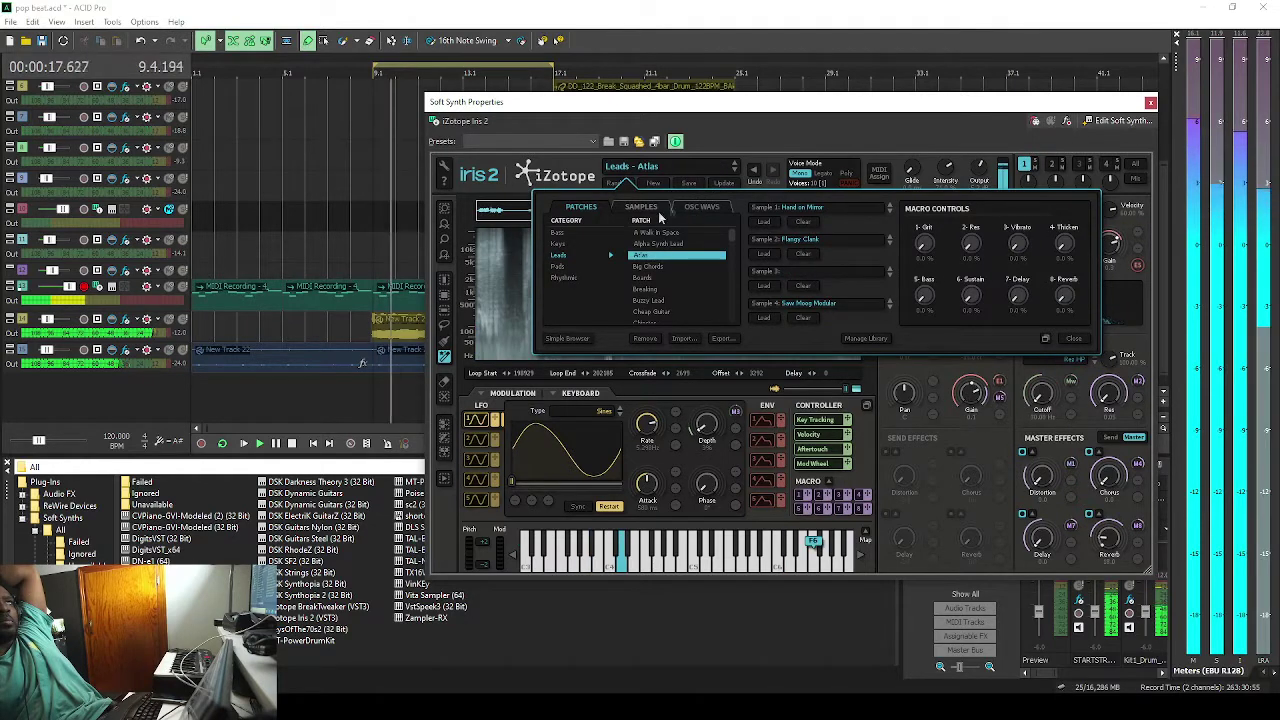
{"action": "scroll", "coordinate": [630, 300], "scroll_direction": "down", "scroll_amount": 3}
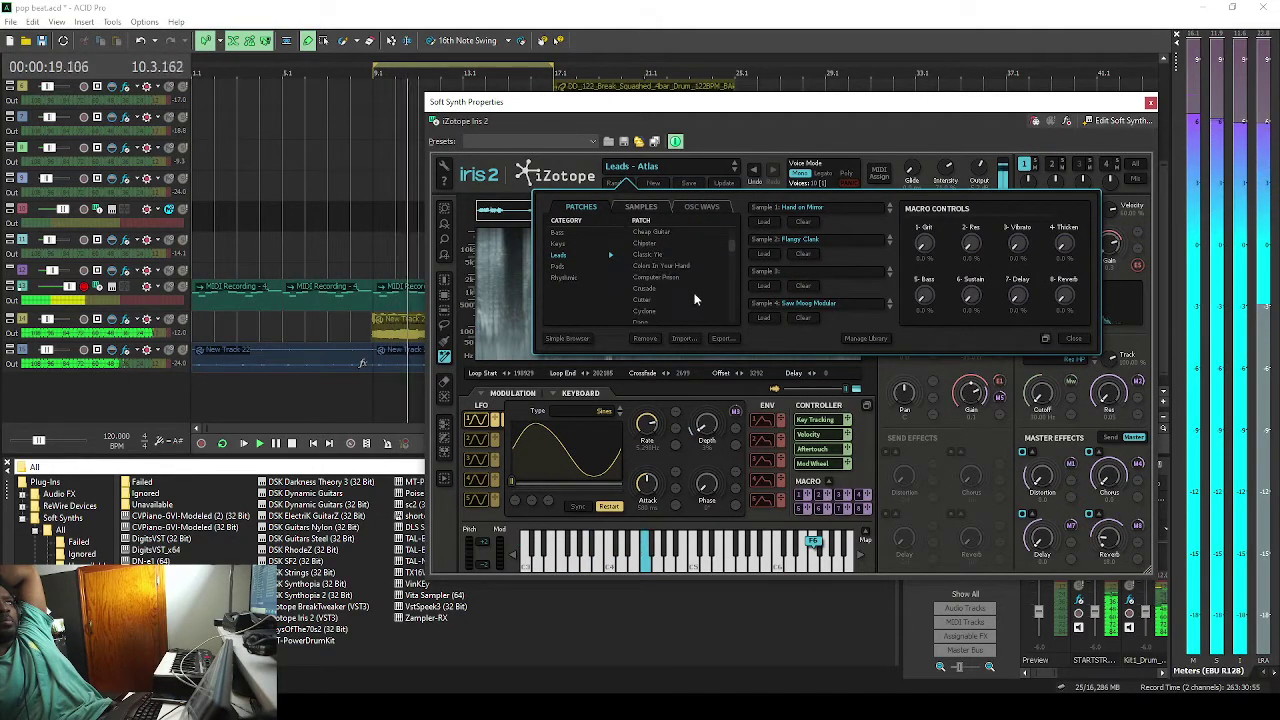
{"action": "left_click", "coordinate": [640, 300]}
{"action": "scroll", "coordinate": [655, 295], "scroll_direction": "down", "scroll_amount": 3}
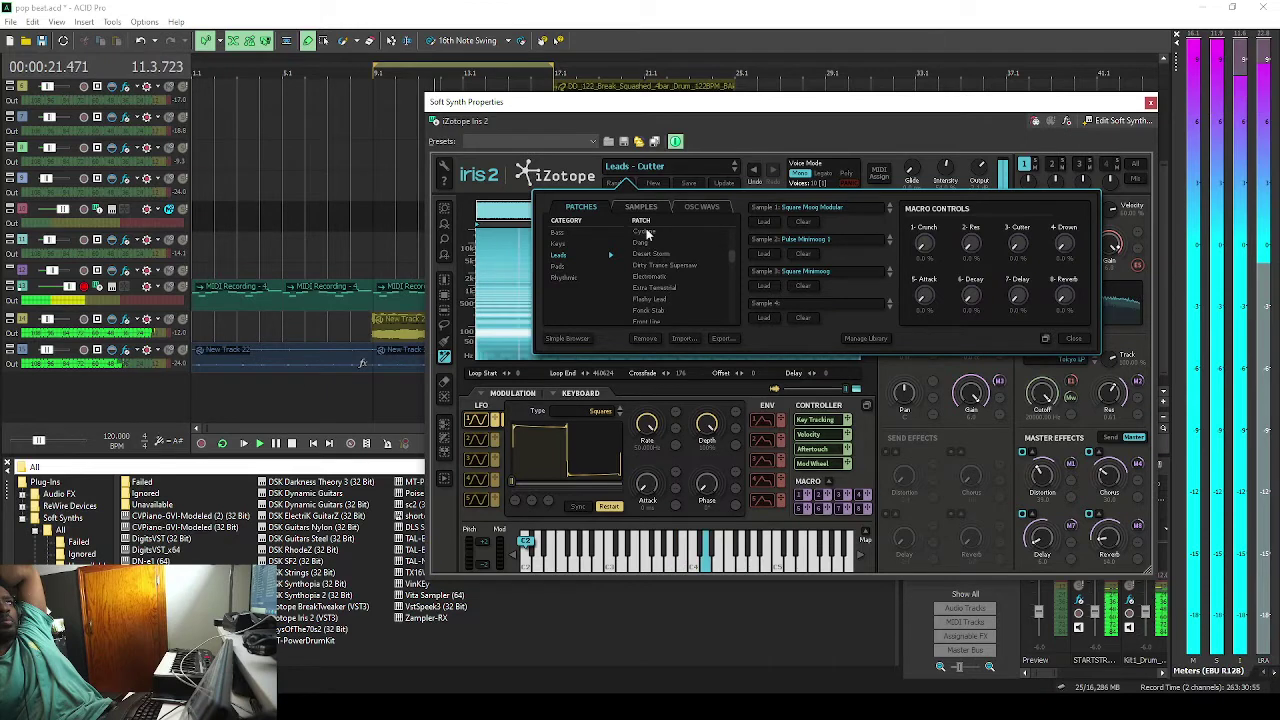
{"action": "left_click", "coordinate": [650, 232]}
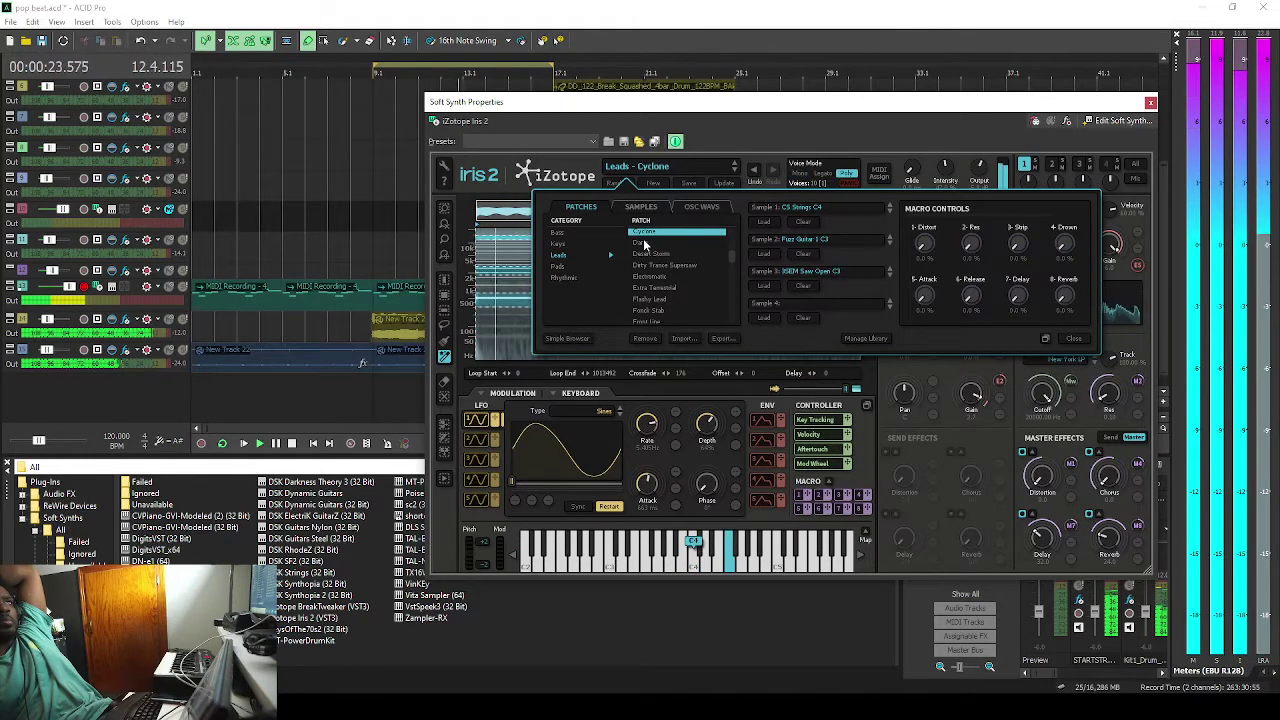
{"action": "left_click", "coordinate": [648, 243]}
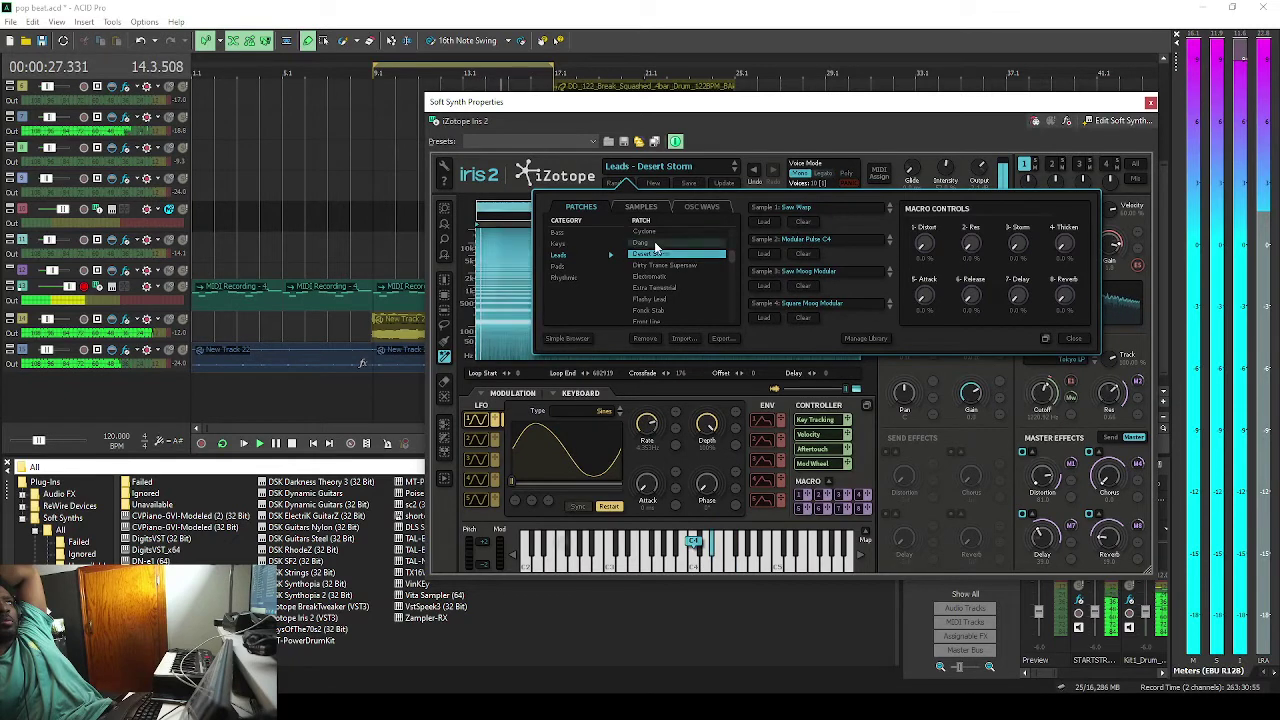
{"action": "left_click", "coordinate": [1073, 339]}
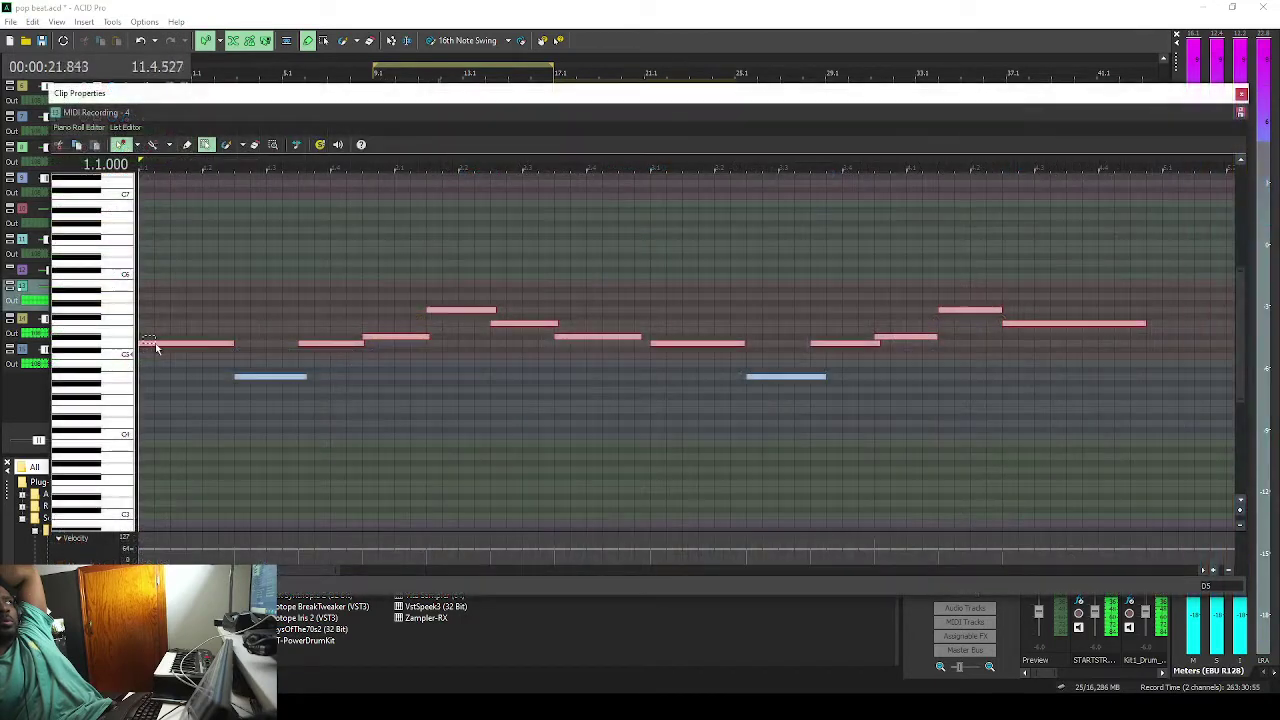
Transpose all notes of the MIDI Recording - 4 clip down one octave in the piano roll, and stop playback.
{"action": "left_click_drag", "start_coordinate": [156, 346], "coordinate": [138, 425]}
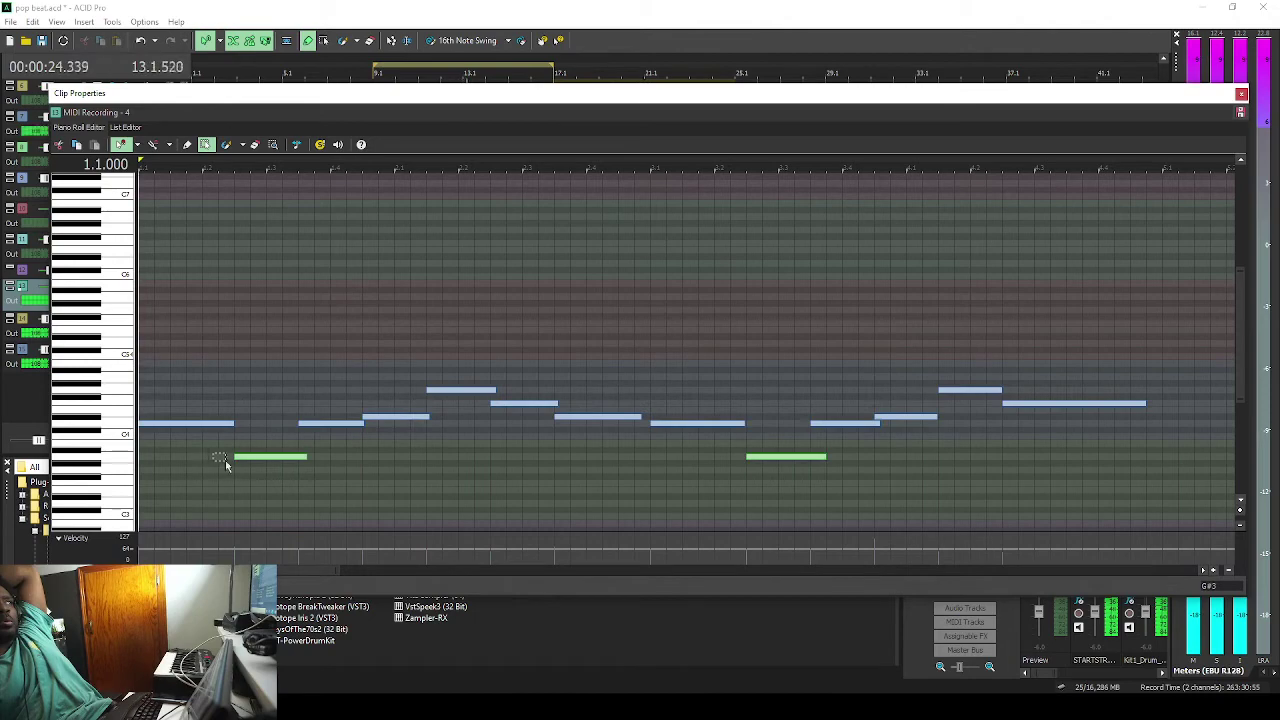
{"action": "left_click", "coordinate": [1240, 95]}
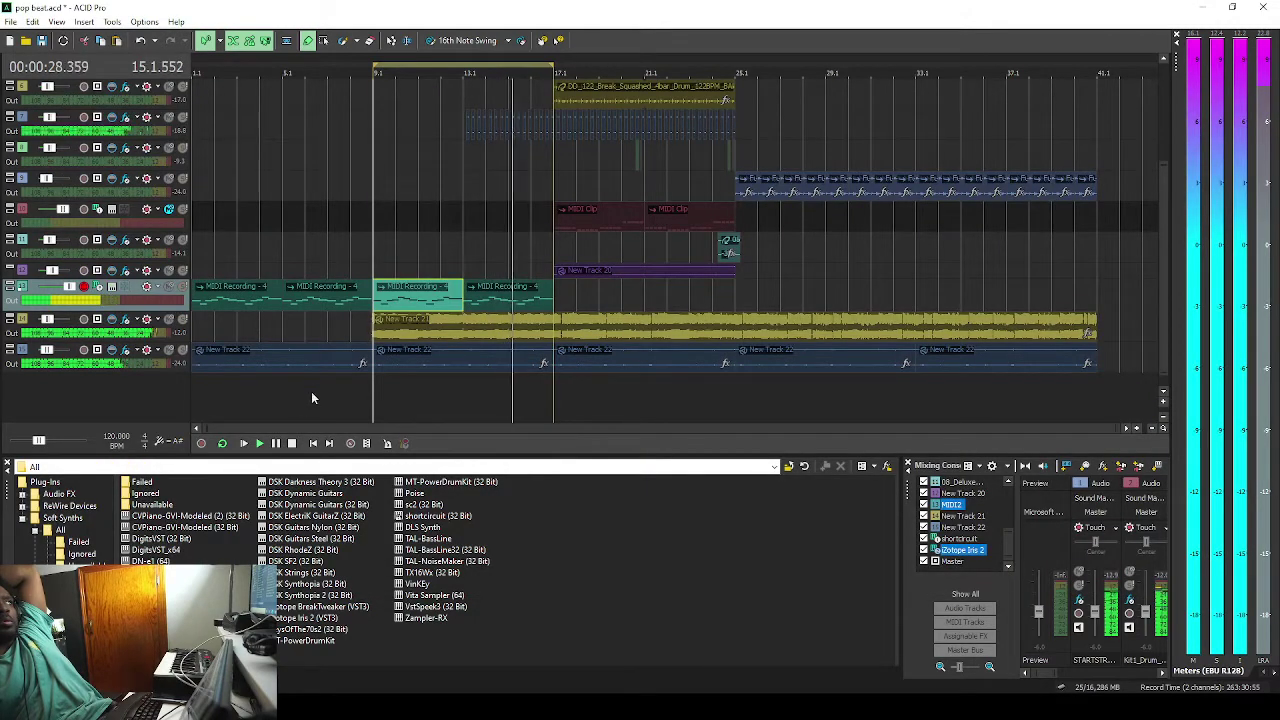
{"action": "left_click", "coordinate": [283, 443]}
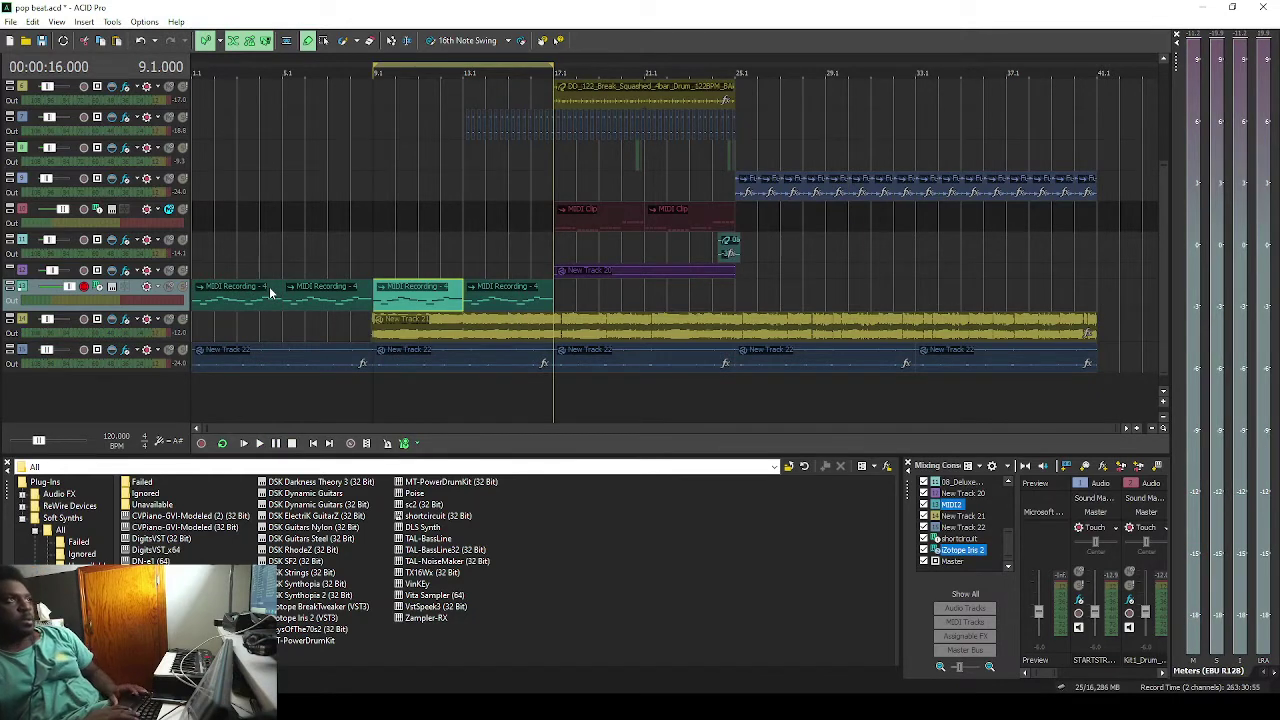
Render the soloed MIDI2 track to a new WAV track named New Track 23 and set its volume to -25 dB.
{"action": "left_click", "coordinate": [183, 288]}
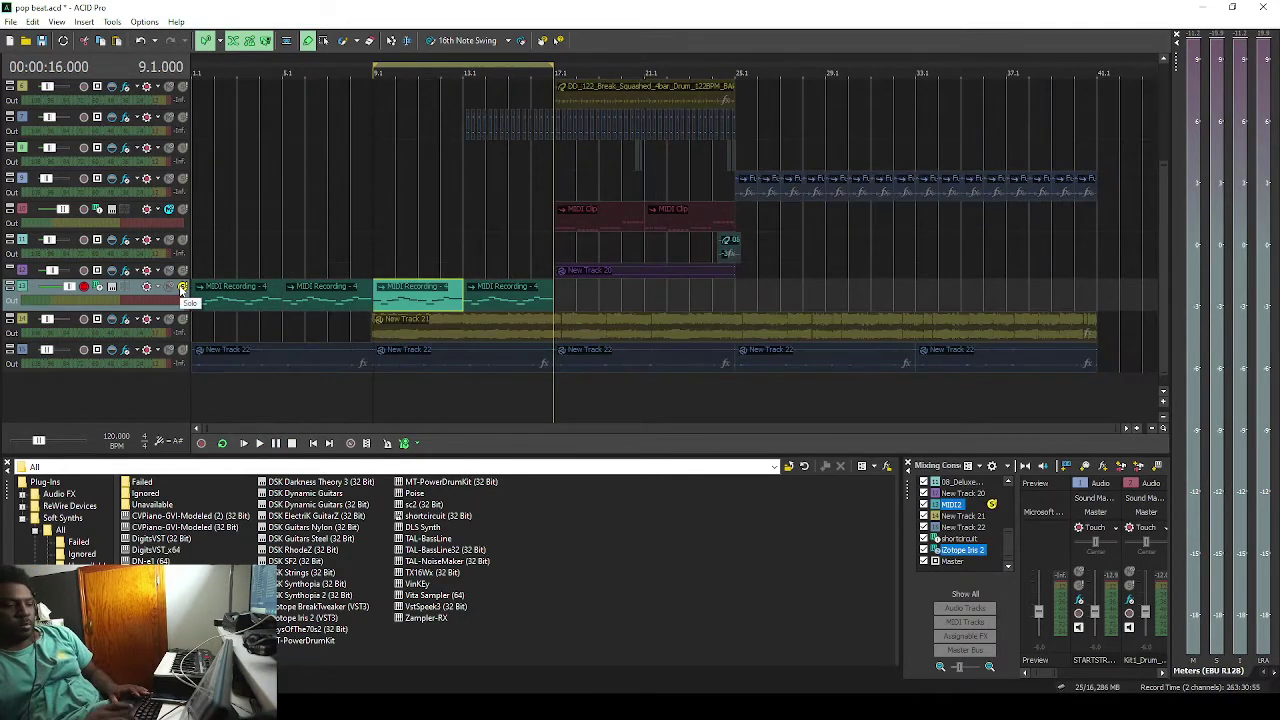
{"action": "key", "text": "ctrl+m"}
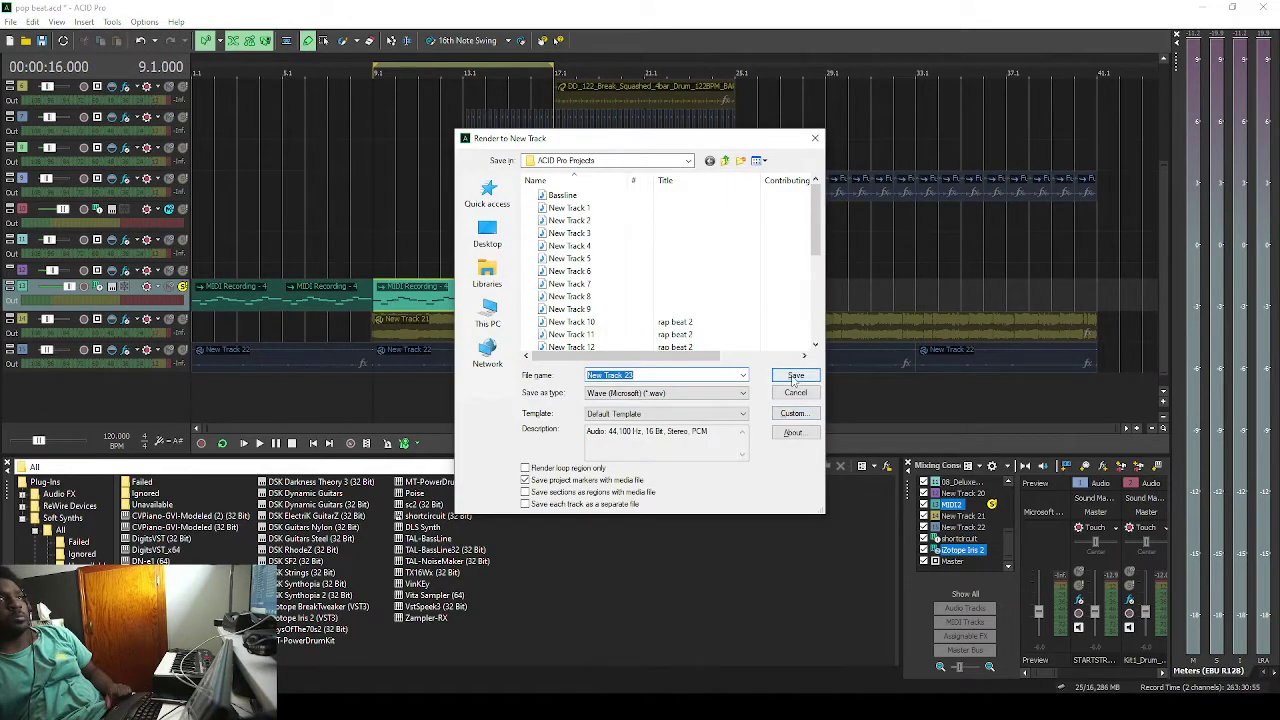
{"action": "left_click", "coordinate": [796, 376]}
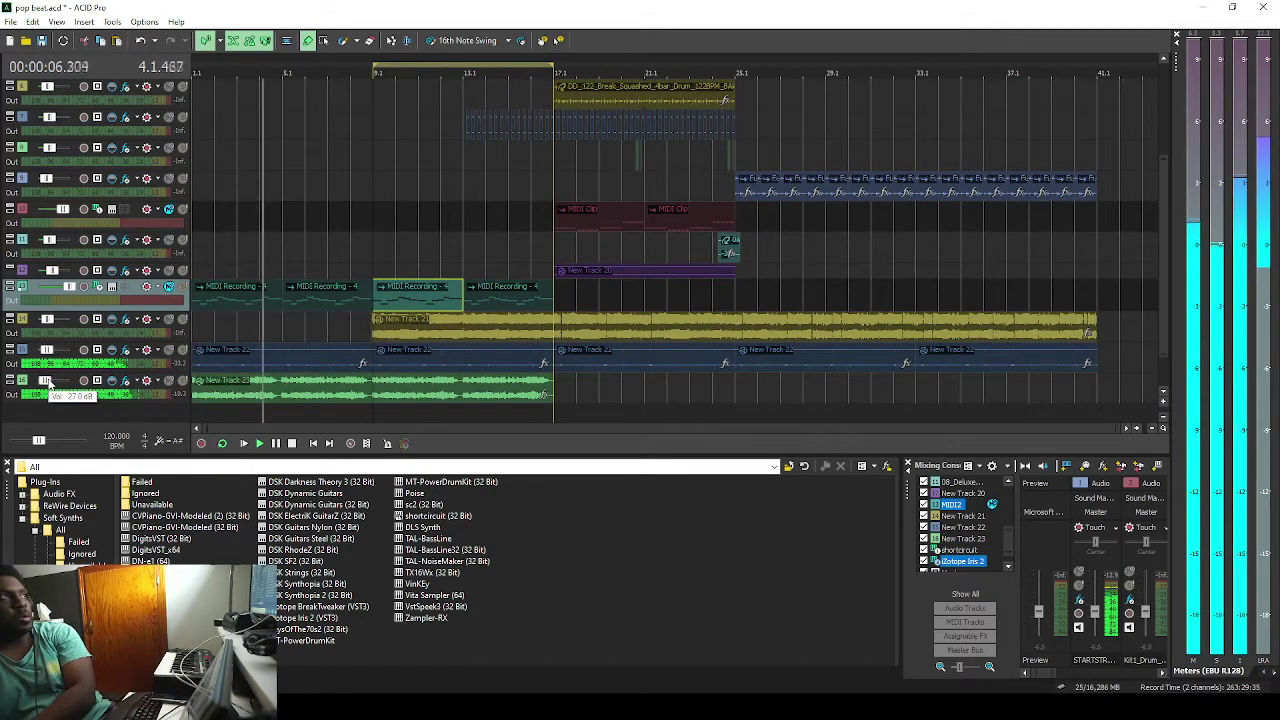
{"action": "left_click_drag", "start_coordinate": [48, 382], "coordinate": [52, 383]}
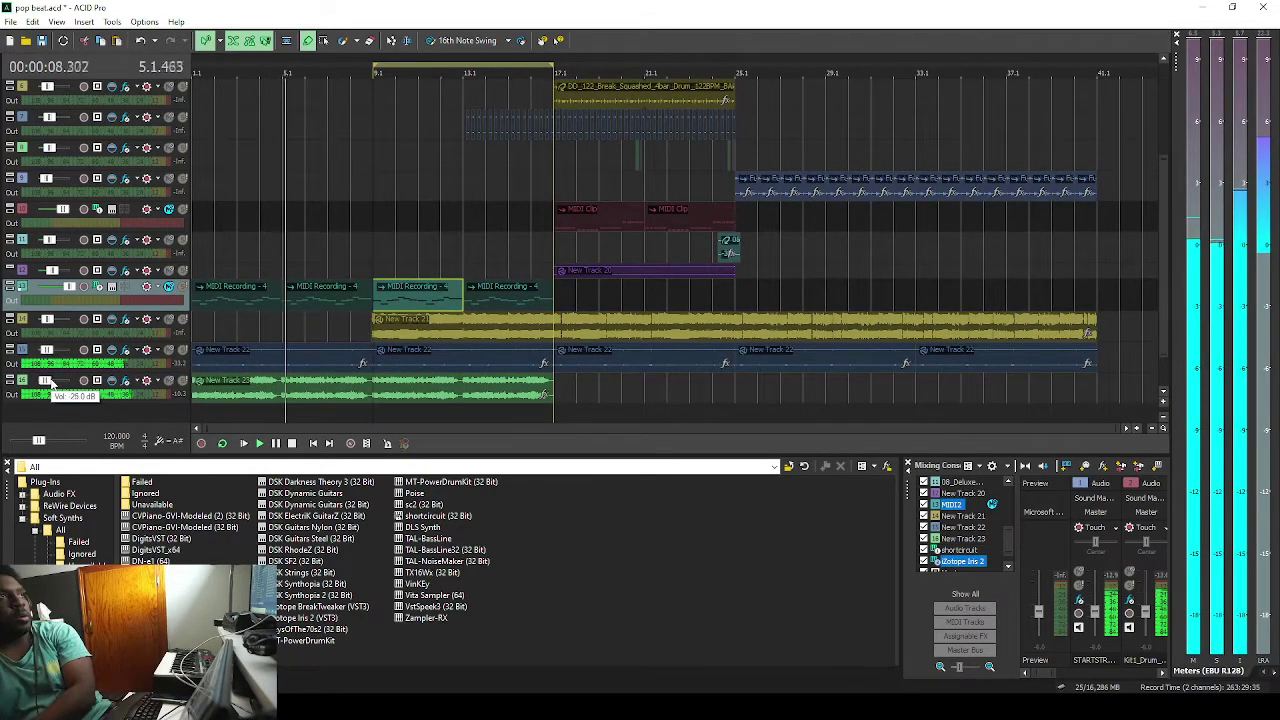
Paste two copies of the New Track 23 event after the original and shift them earlier so the part ends at bar 41.
{"action": "right_click", "coordinate": [475, 385]}
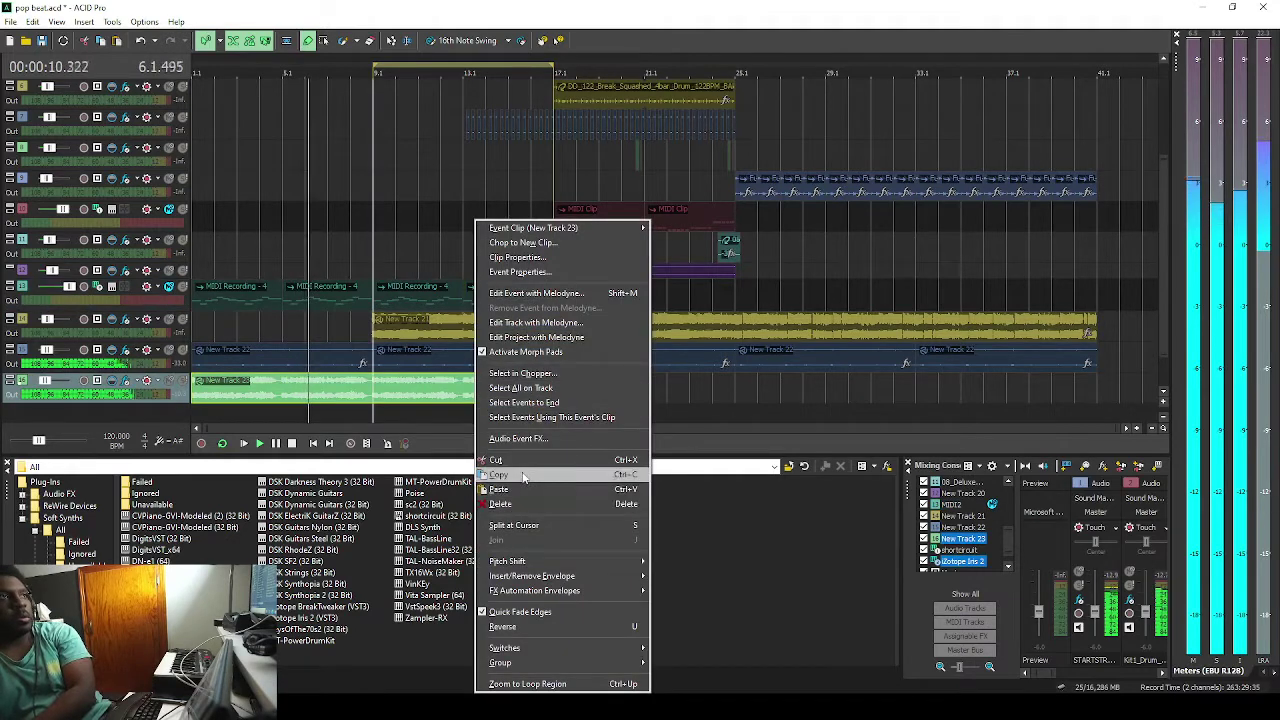
{"action": "left_click", "coordinate": [525, 476]}
{"action": "left_click", "coordinate": [562, 387]}
{"action": "right_click", "coordinate": [562, 387]}
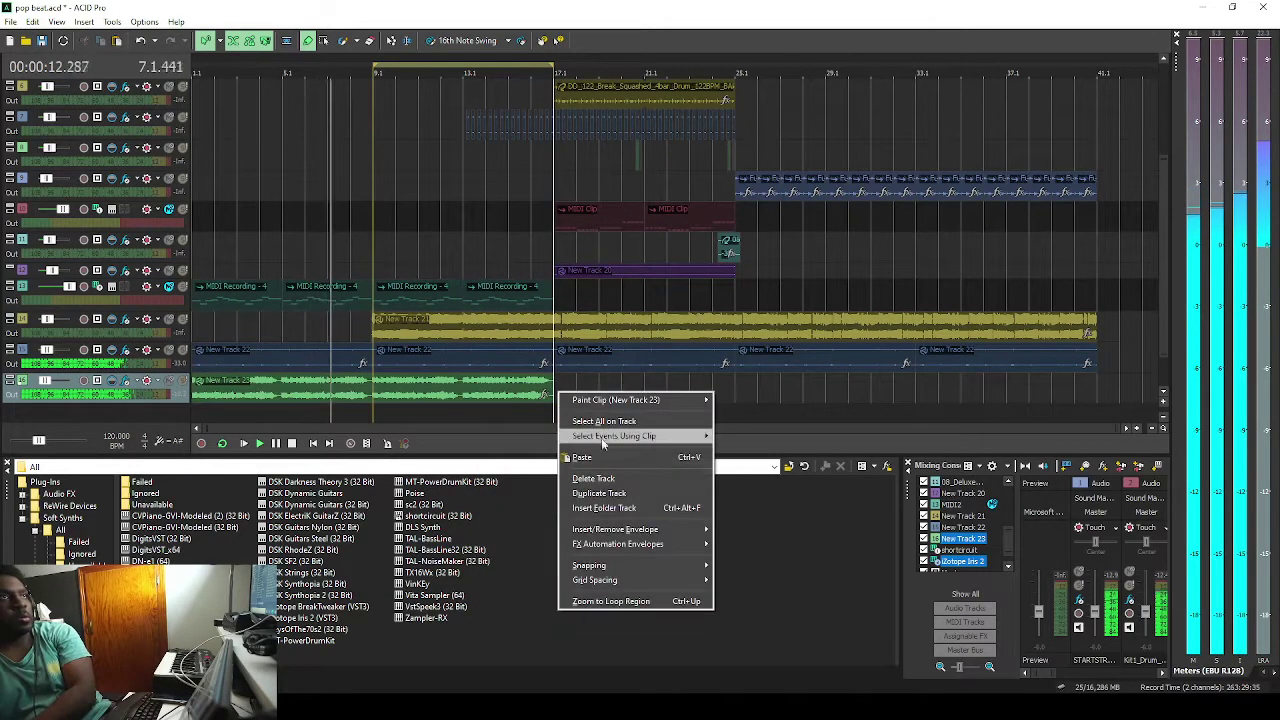
{"action": "left_click", "coordinate": [580, 457]}
{"action": "right_click", "coordinate": [920, 378]}
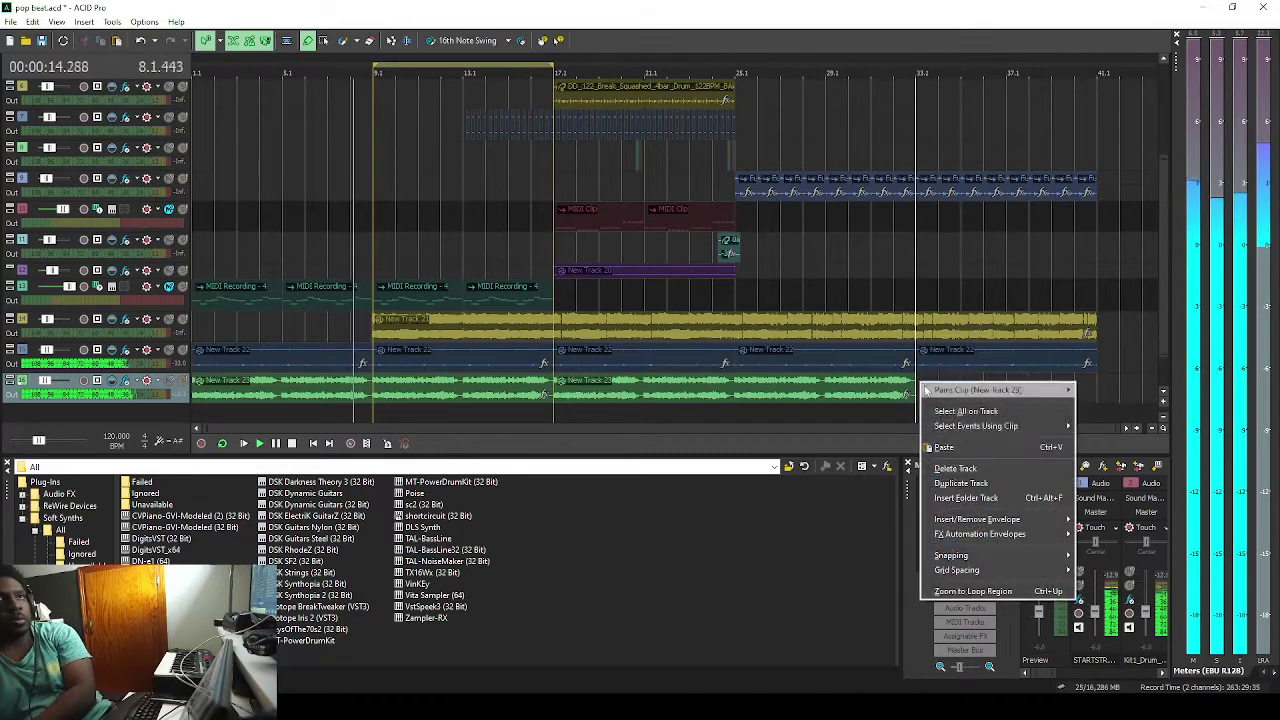
{"action": "left_click", "coordinate": [945, 449]}
{"action": "scroll", "coordinate": [543, 400], "scroll_direction": "down", "scroll_amount": 1}
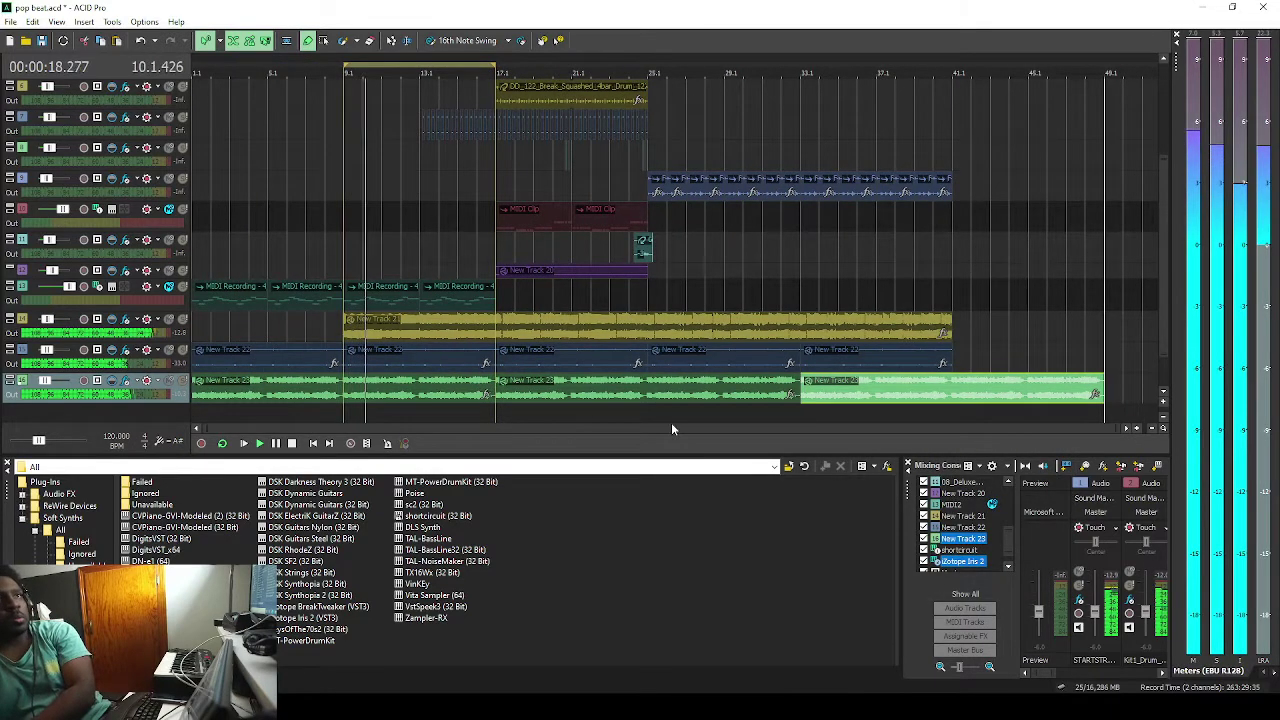
{"action": "left_click_drag", "start_coordinate": [1090, 390], "coordinate": [955, 392]}
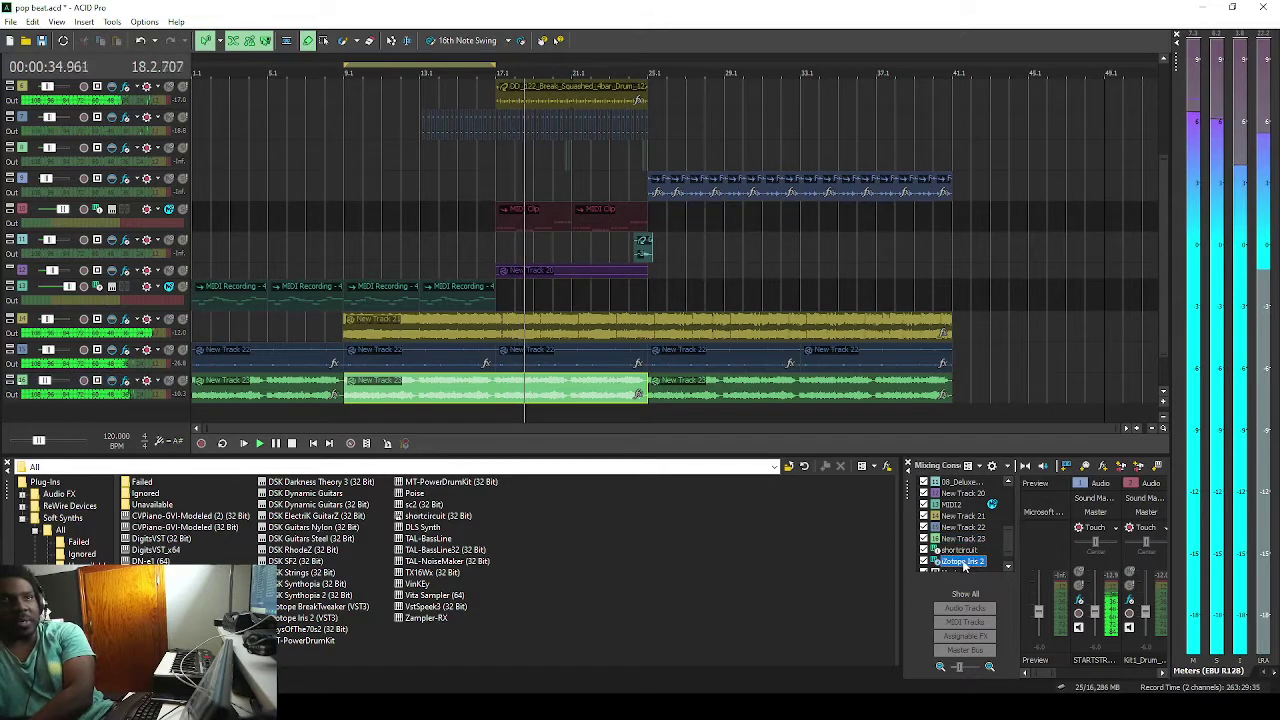
Remove the iZotope Iris 2 and shortcircuit soft synths from the project.
{"action": "right_click", "coordinate": [966, 561]}
{"action": "left_click", "coordinate": [1000, 347]}
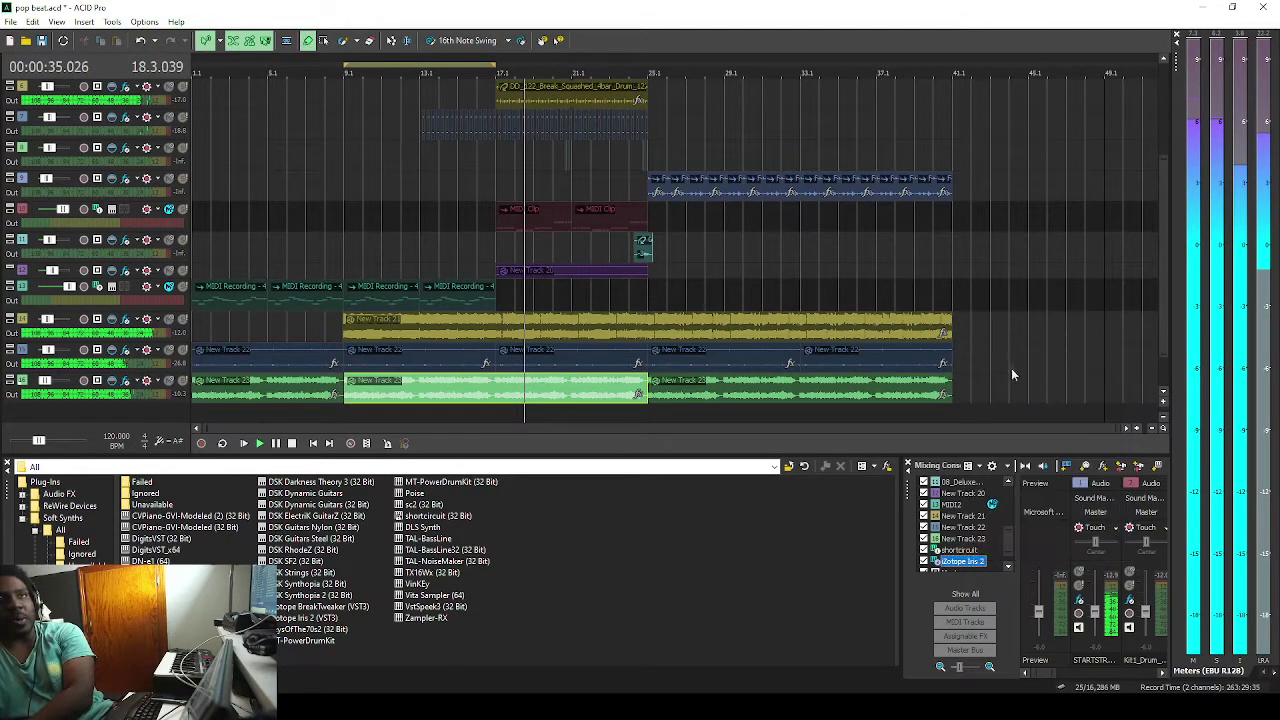
{"action": "right_click", "coordinate": [950, 550]}
{"action": "left_click", "coordinate": [968, 315]}
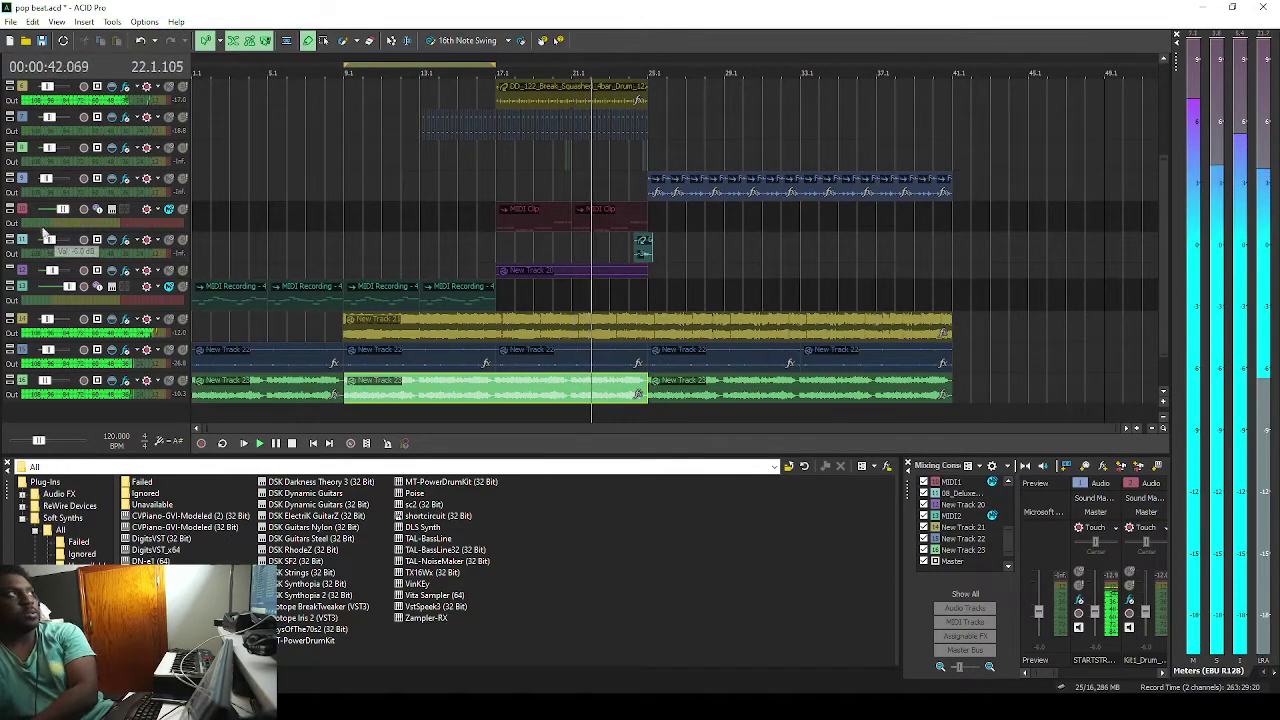
Delete the muted MIDI1 and MIDI2 tracks.
{"action": "right_click", "coordinate": [22, 212]}
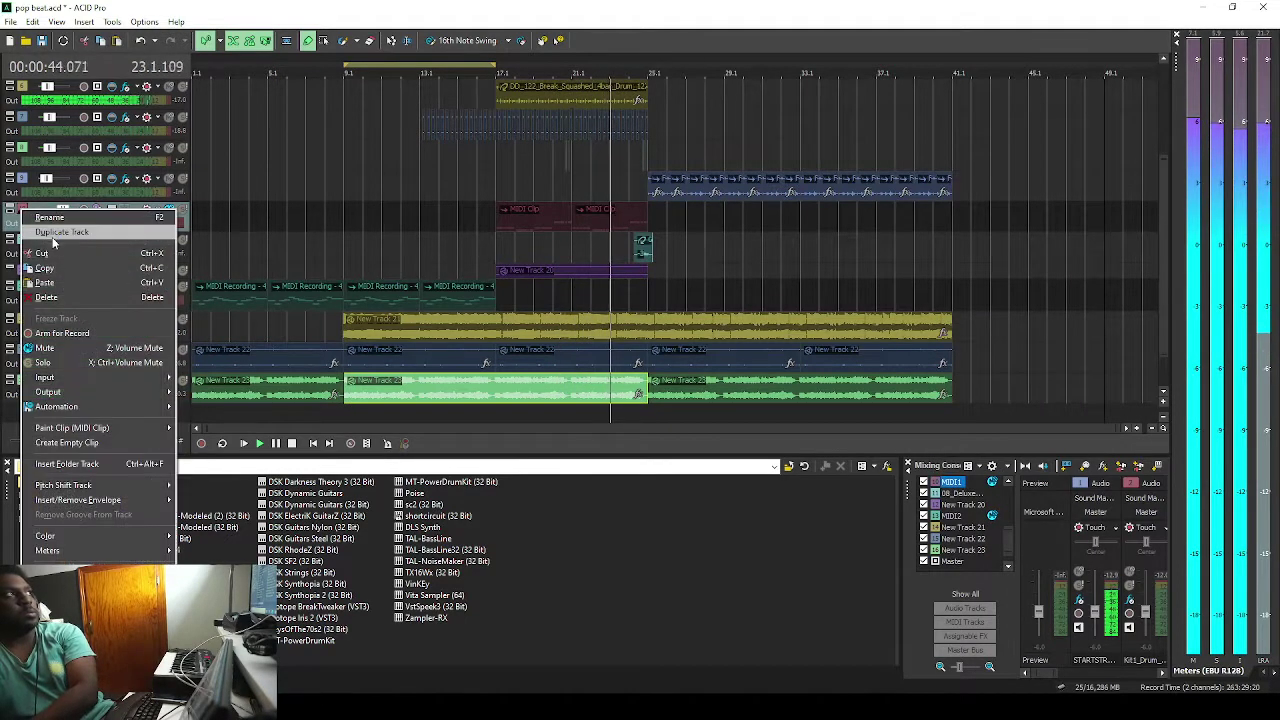
{"action": "left_click", "coordinate": [64, 294]}
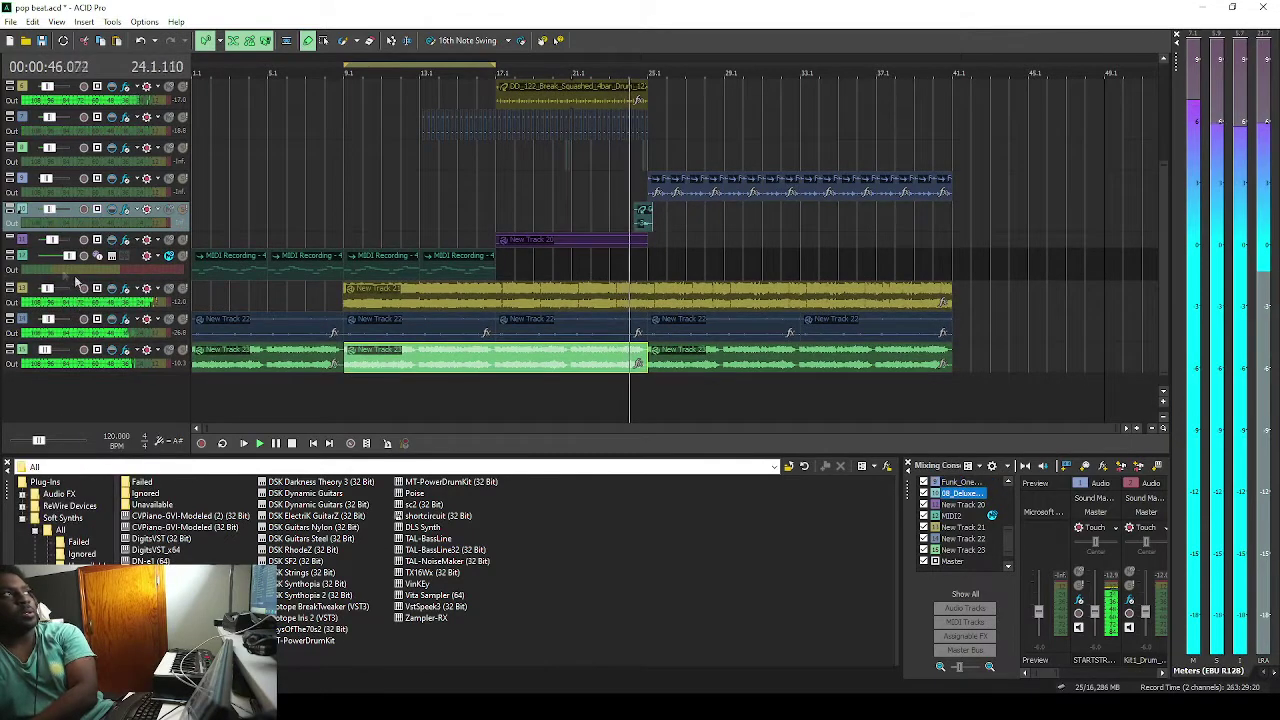
{"action": "right_click", "coordinate": [22, 262]}
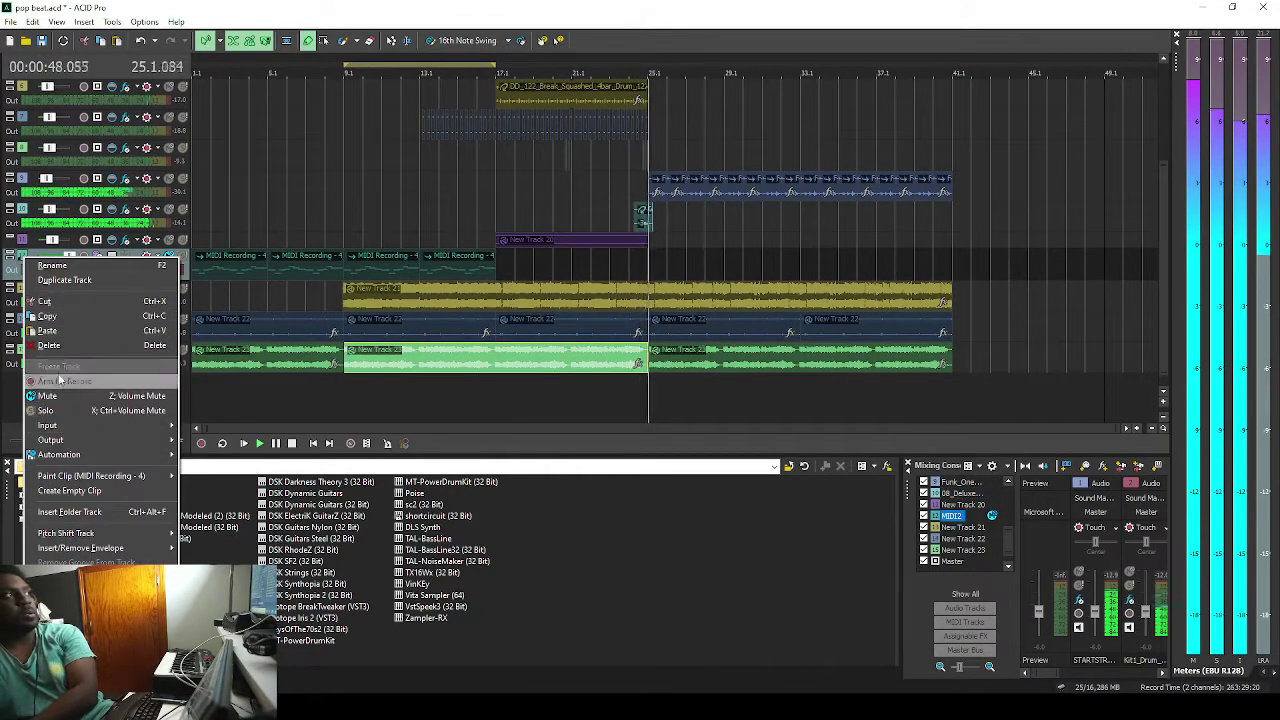
{"action": "left_click", "coordinate": [60, 345]}
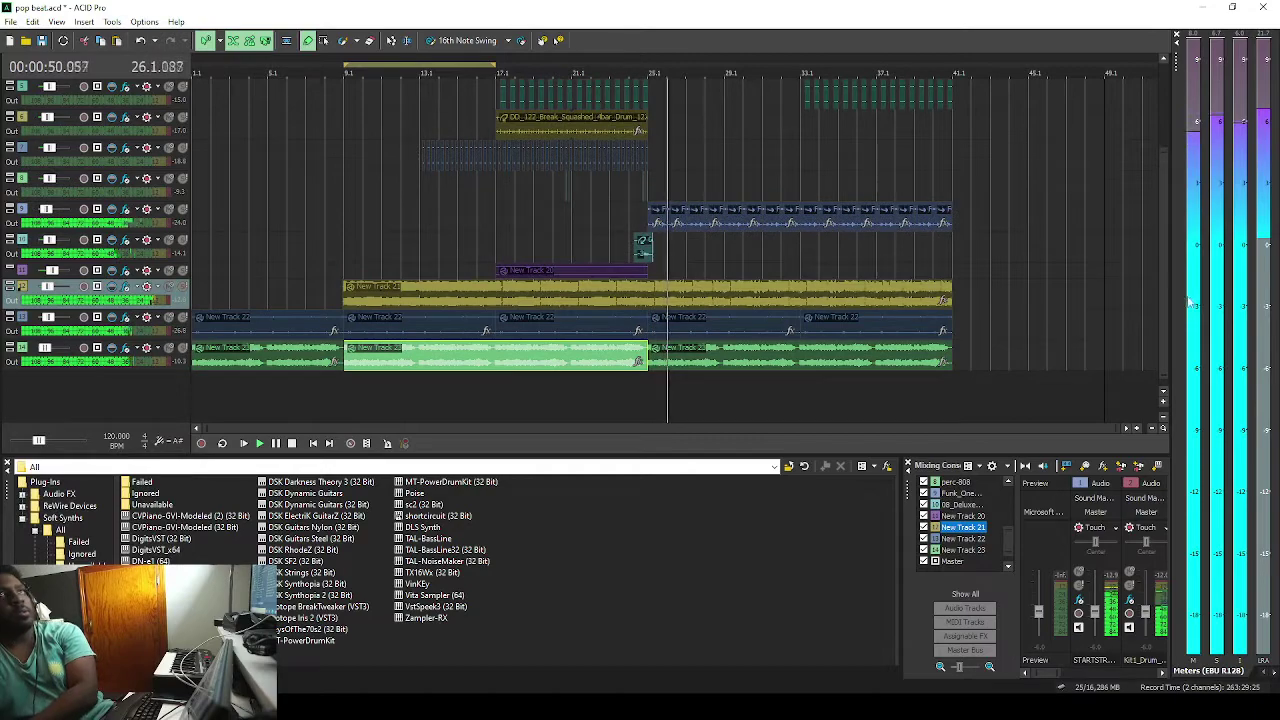
Save the pop beat project under its existing name.
{"action": "left_click_drag", "start_coordinate": [1166, 303], "coordinate": [1165, 177]}
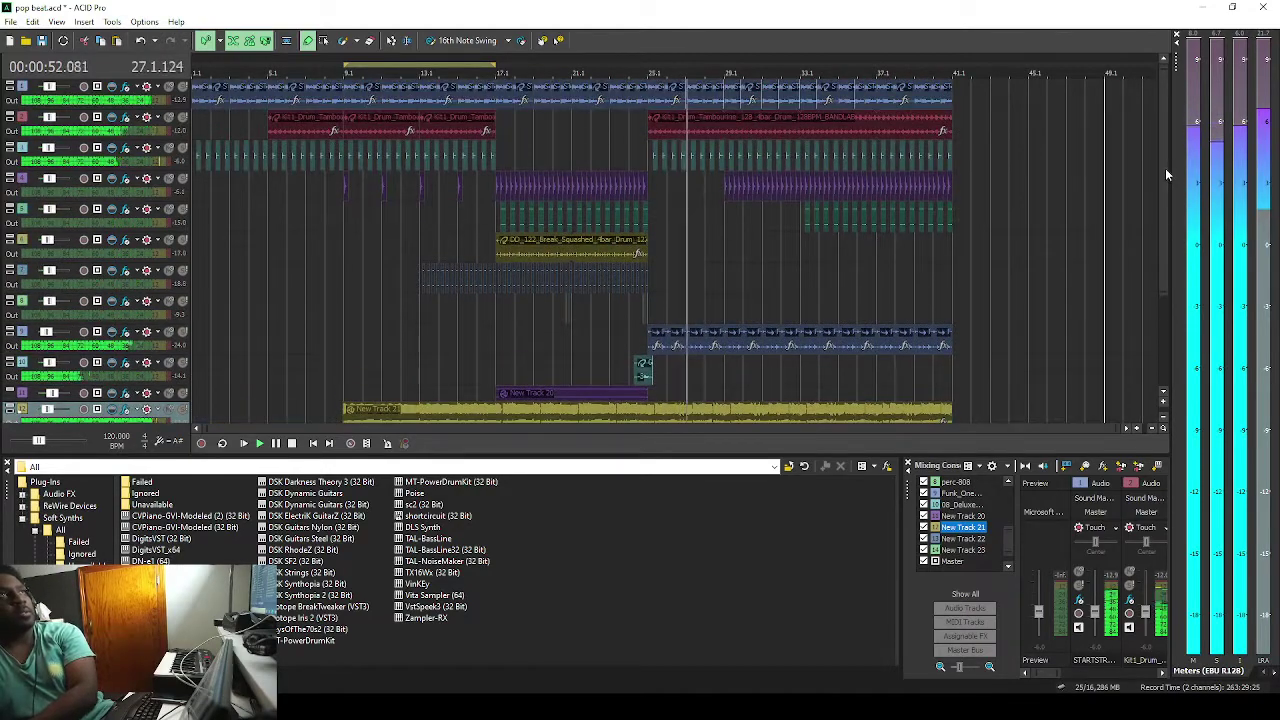
{"action": "left_click", "coordinate": [12, 22]}
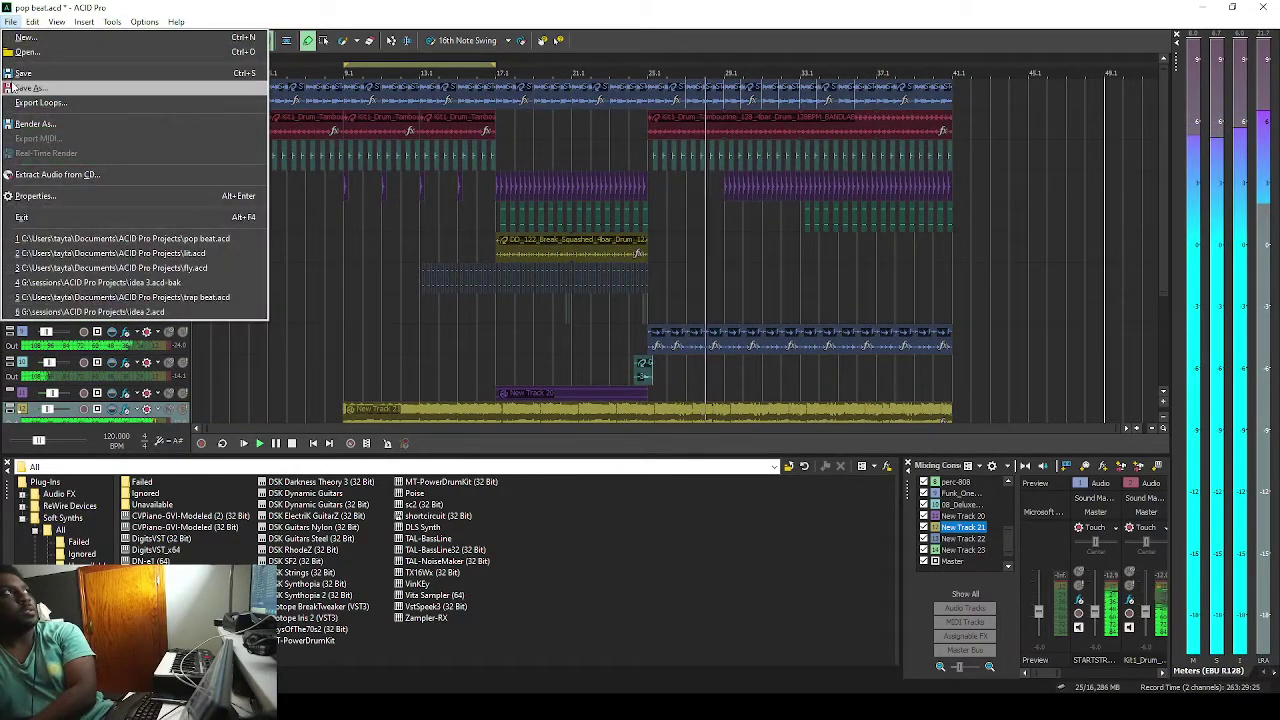
{"action": "left_click", "coordinate": [22, 74]}
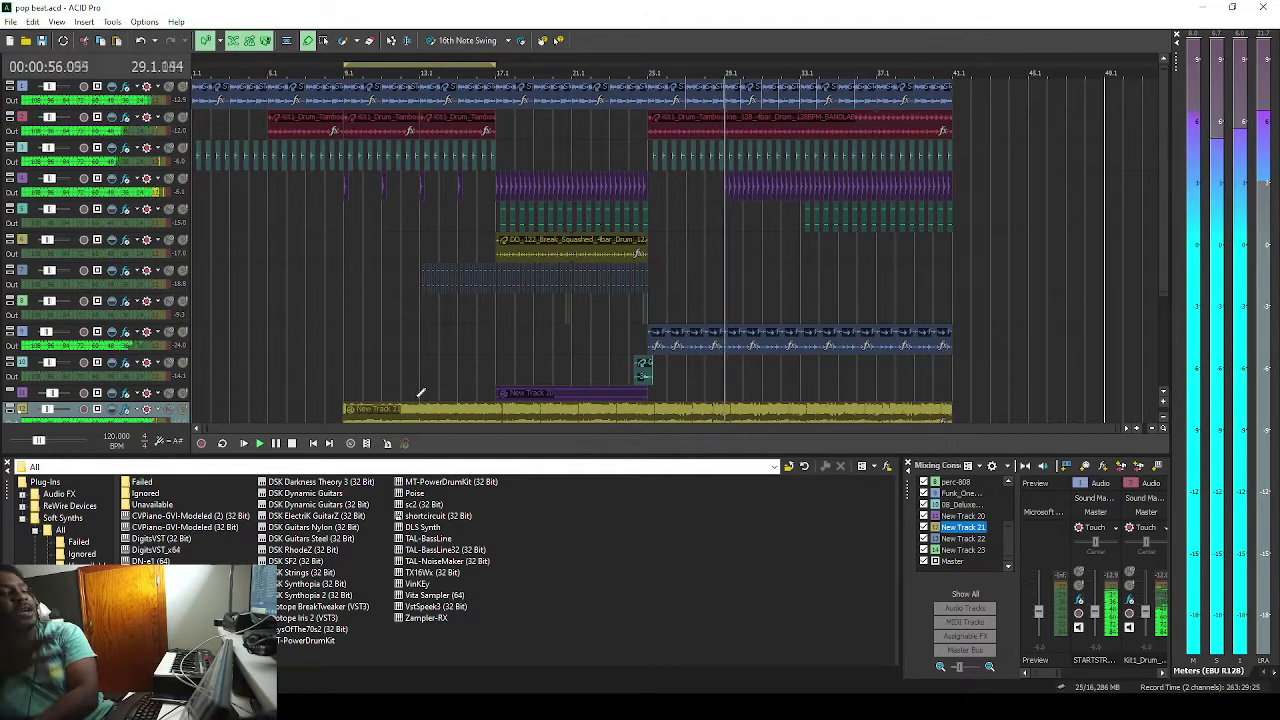